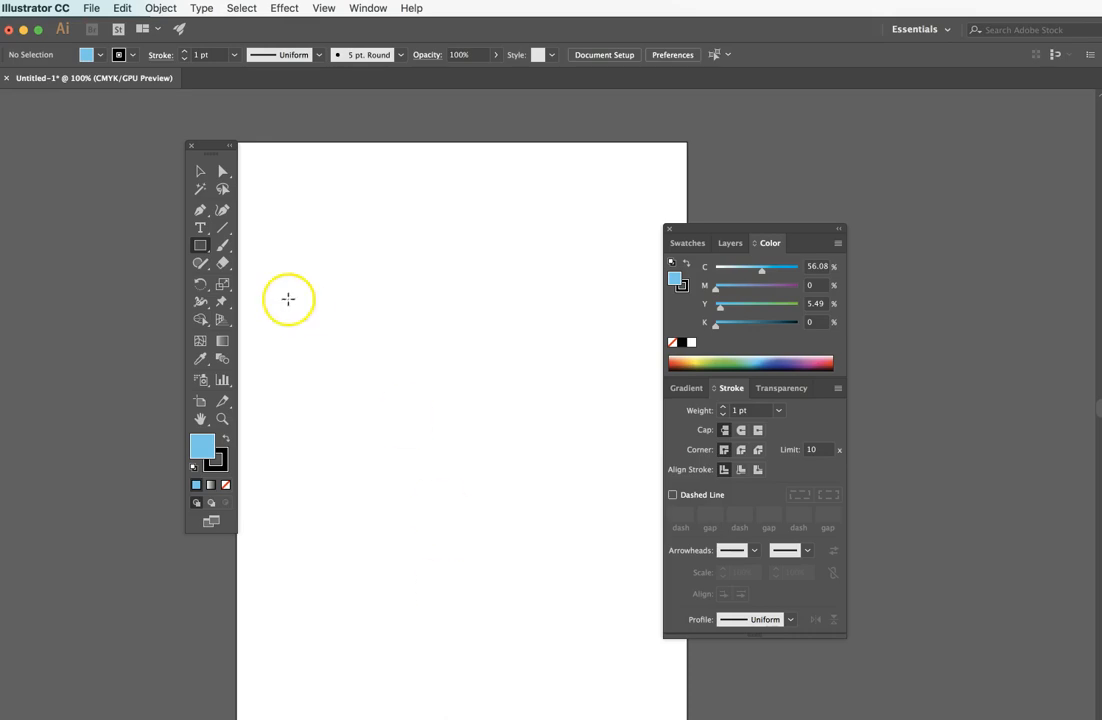
Detach the shape tools as a floating palette beside the toolbox and draw a five-pointed star in the artboard's upper-left area
click(198, 249)
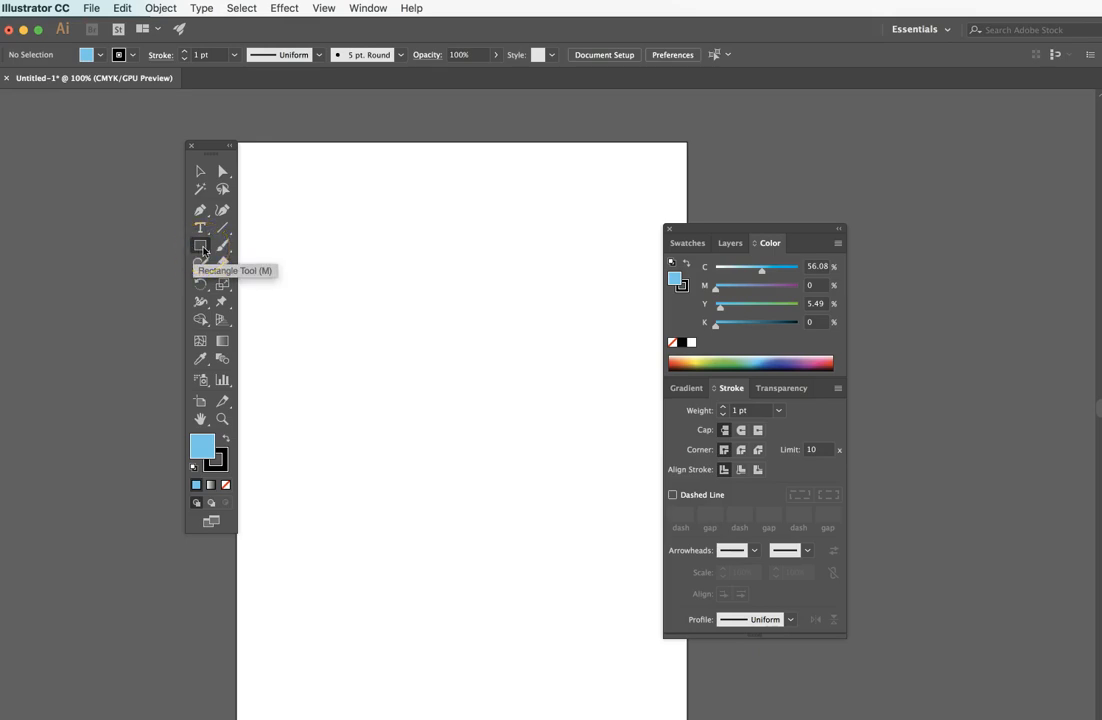
drag(203, 250, 362, 300)
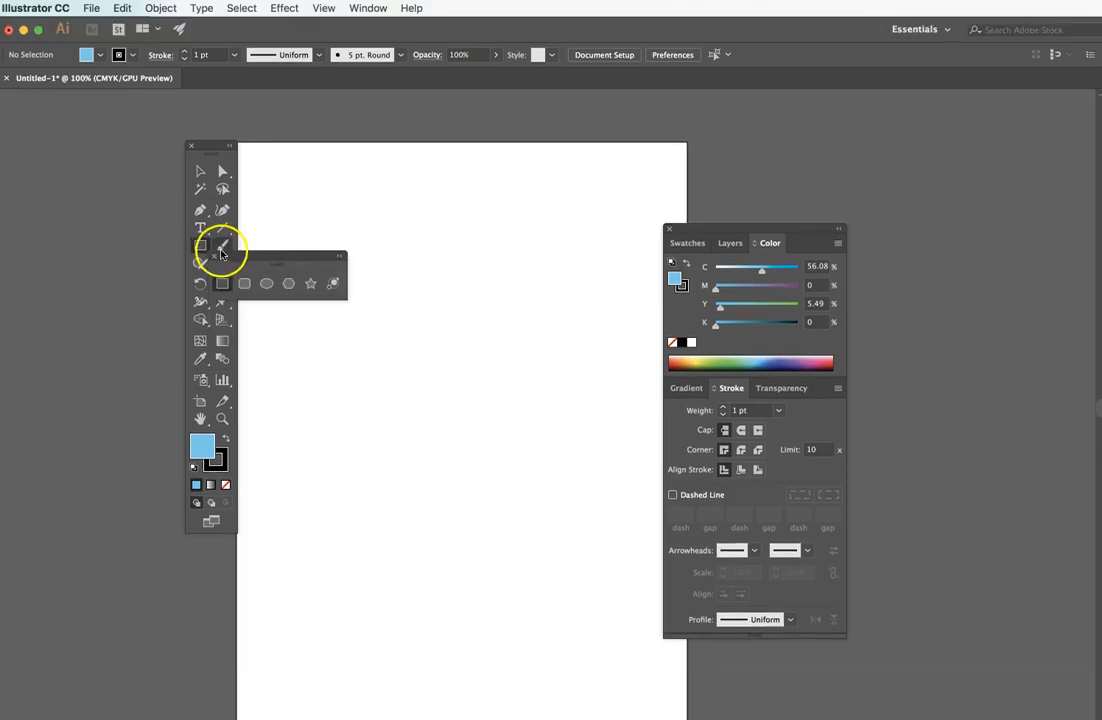
drag(266, 249, 269, 150)
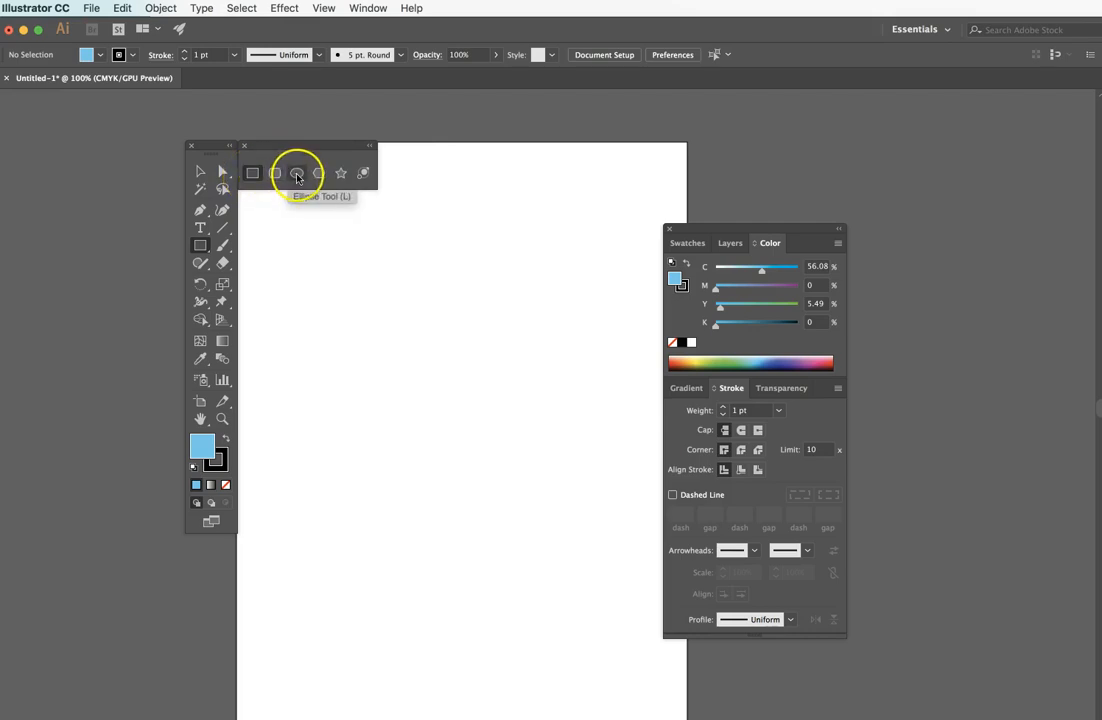
click(341, 173)
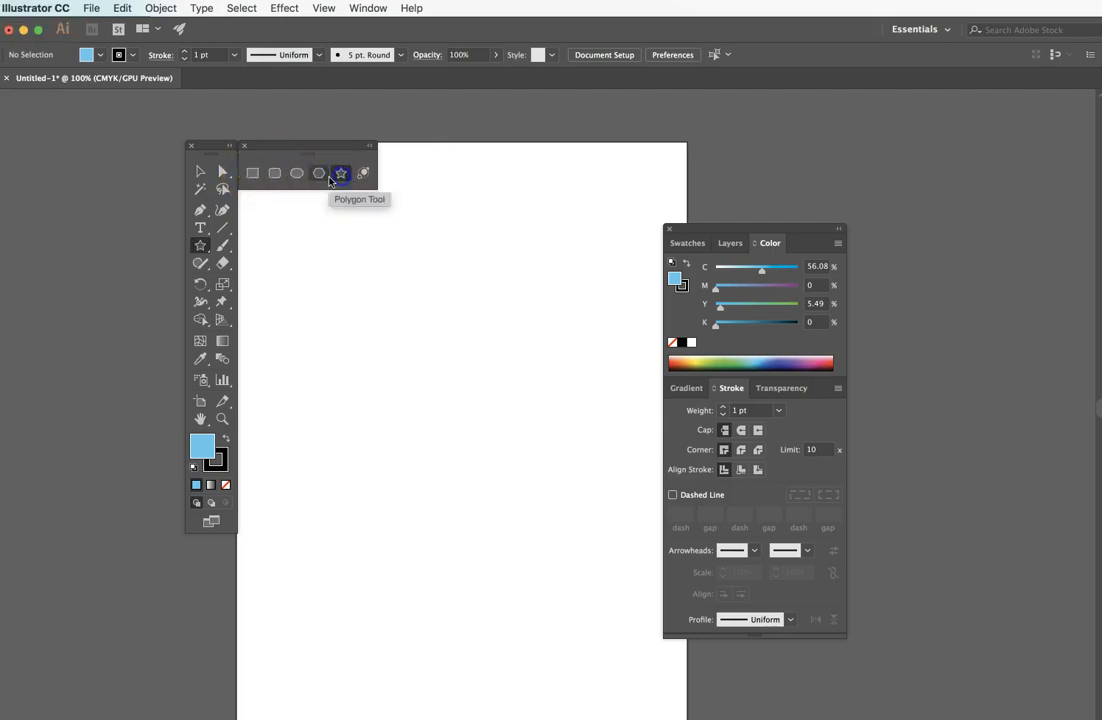
drag(342, 281, 405, 333)
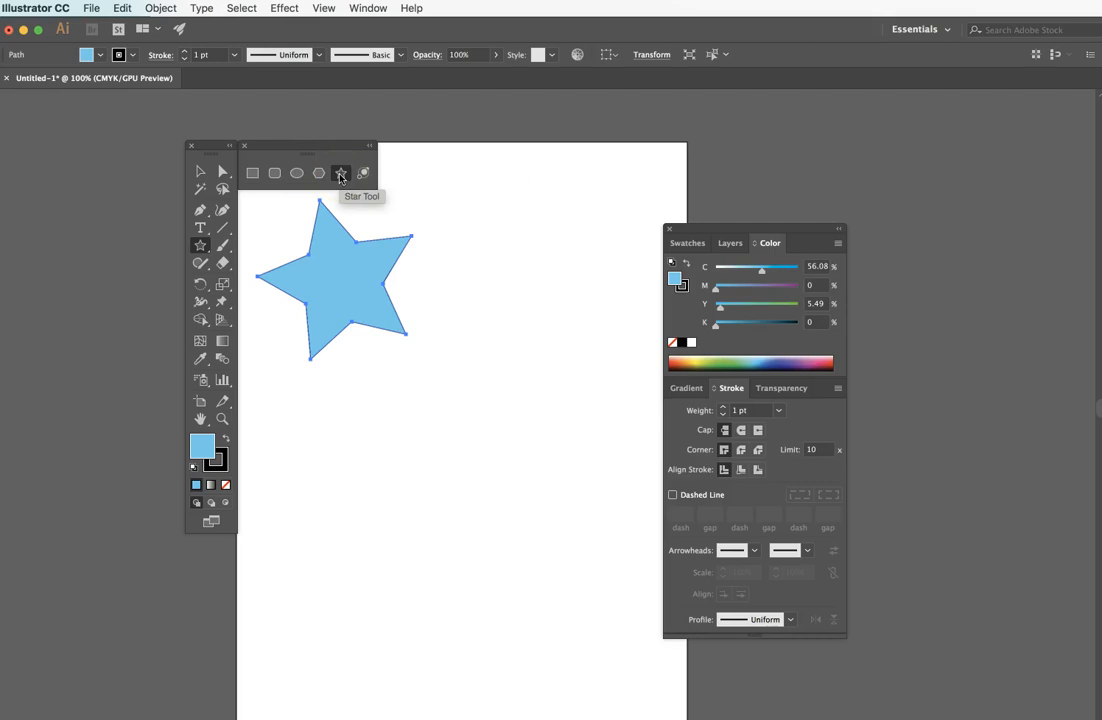
Detach the Pen tool group as a floating palette and place it directly above the shape tools palette
click(201, 210)
drag(203, 212, 381, 247)
drag(250, 217, 277, 97)
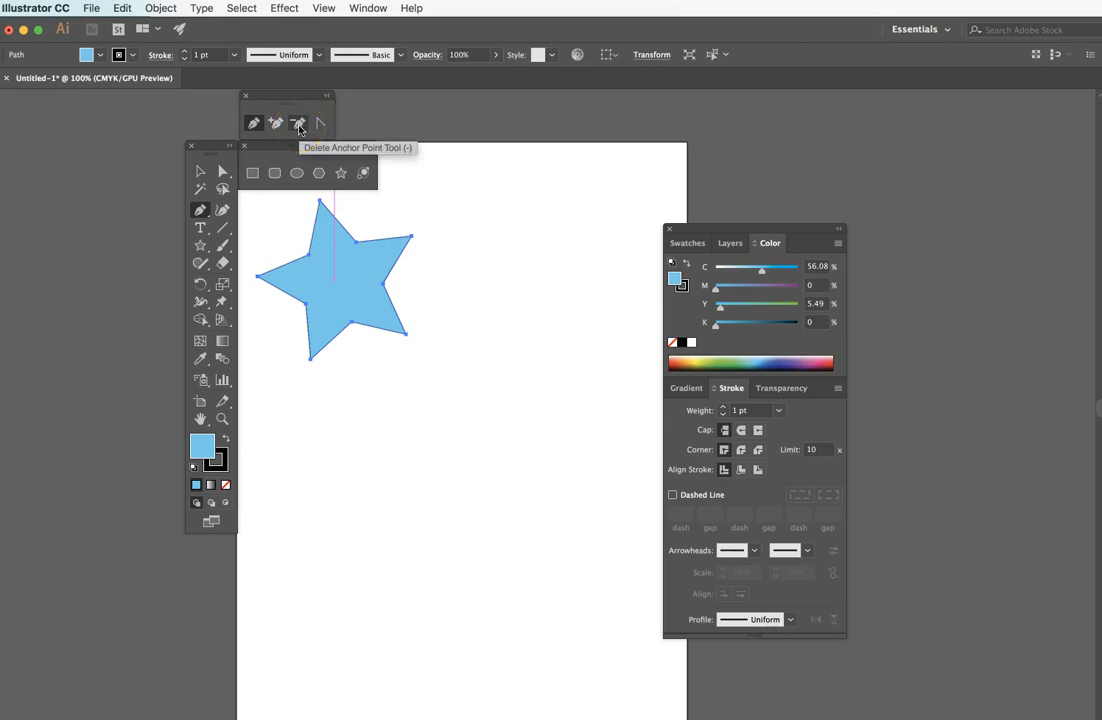
Delete seven of the star's anchor points so only a three-cornered shape remains, and deselect it
click(298, 124)
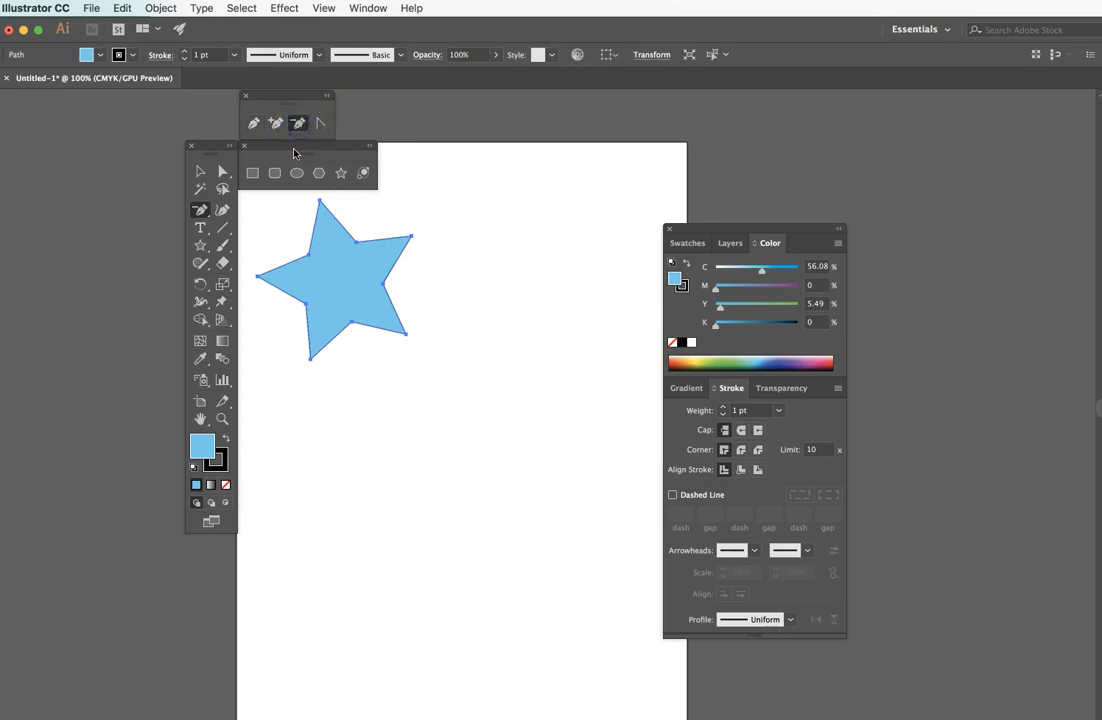
click(356, 242)
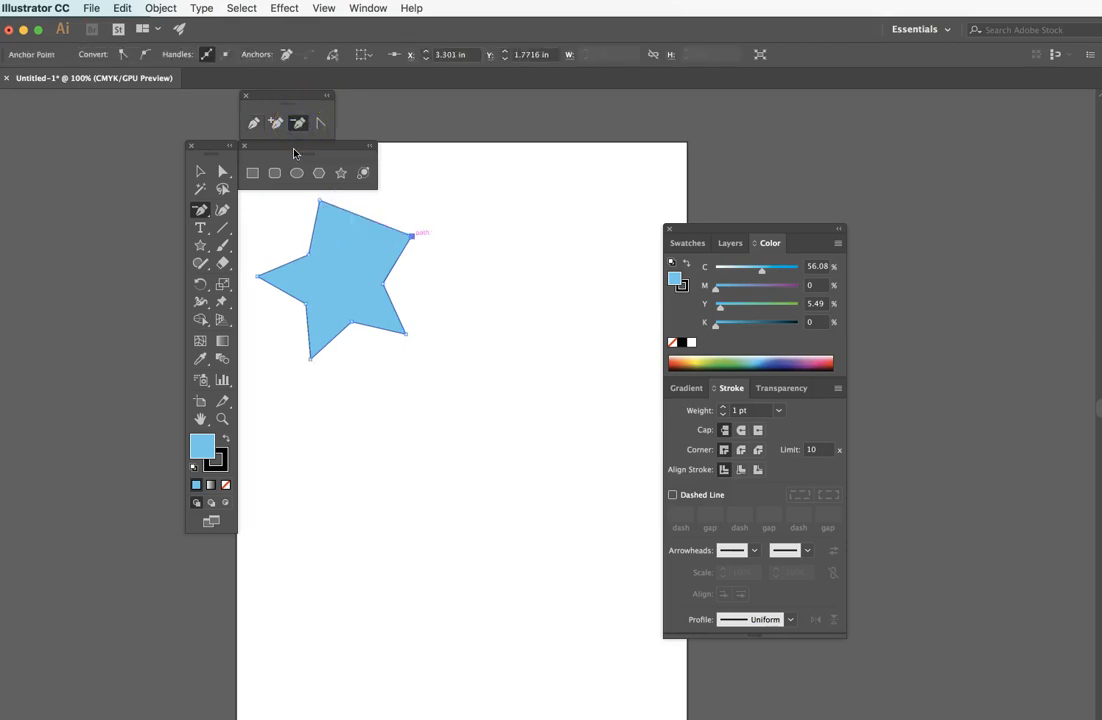
click(412, 236)
click(320, 201)
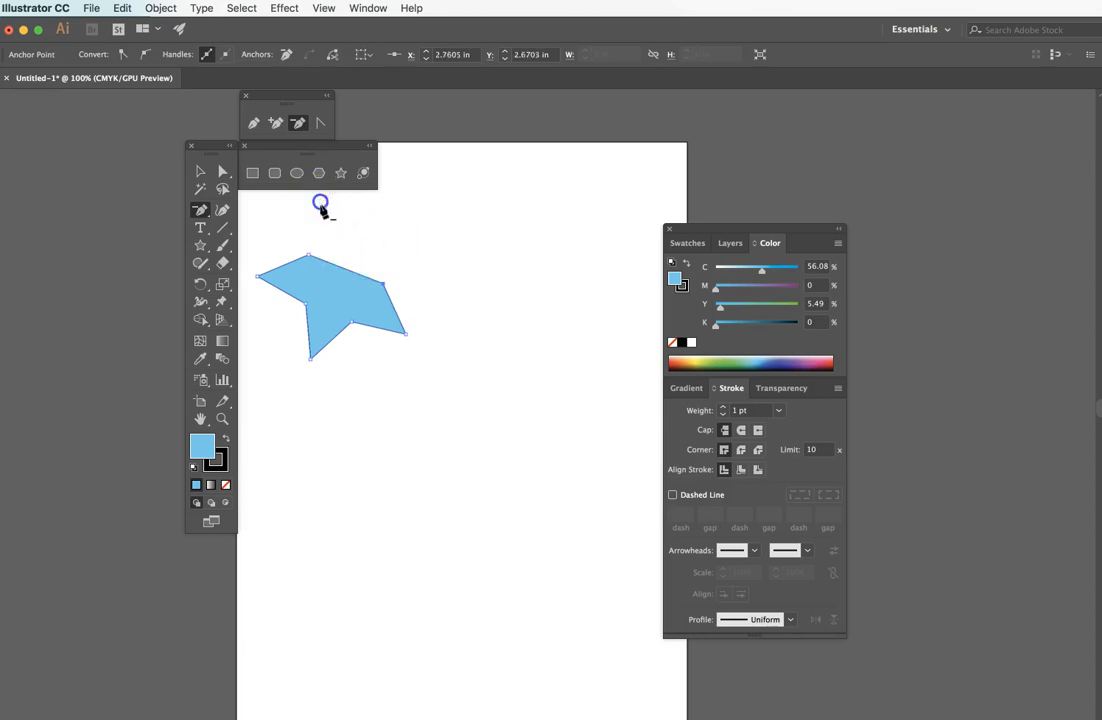
click(383, 283)
click(406, 333)
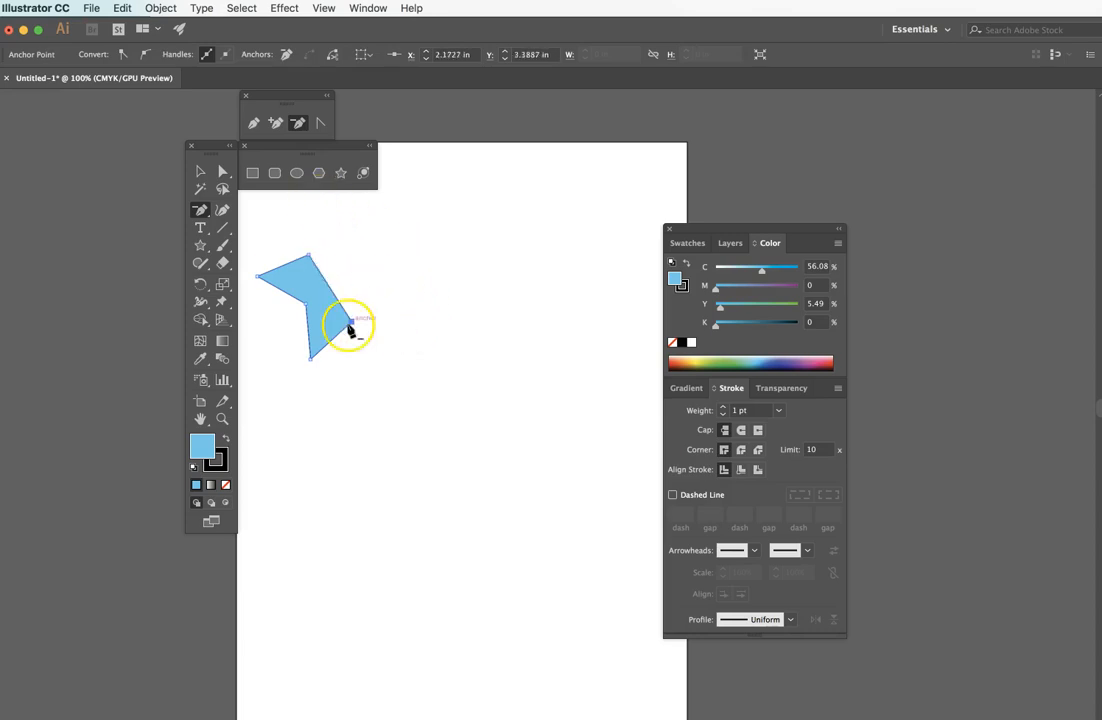
click(350, 323)
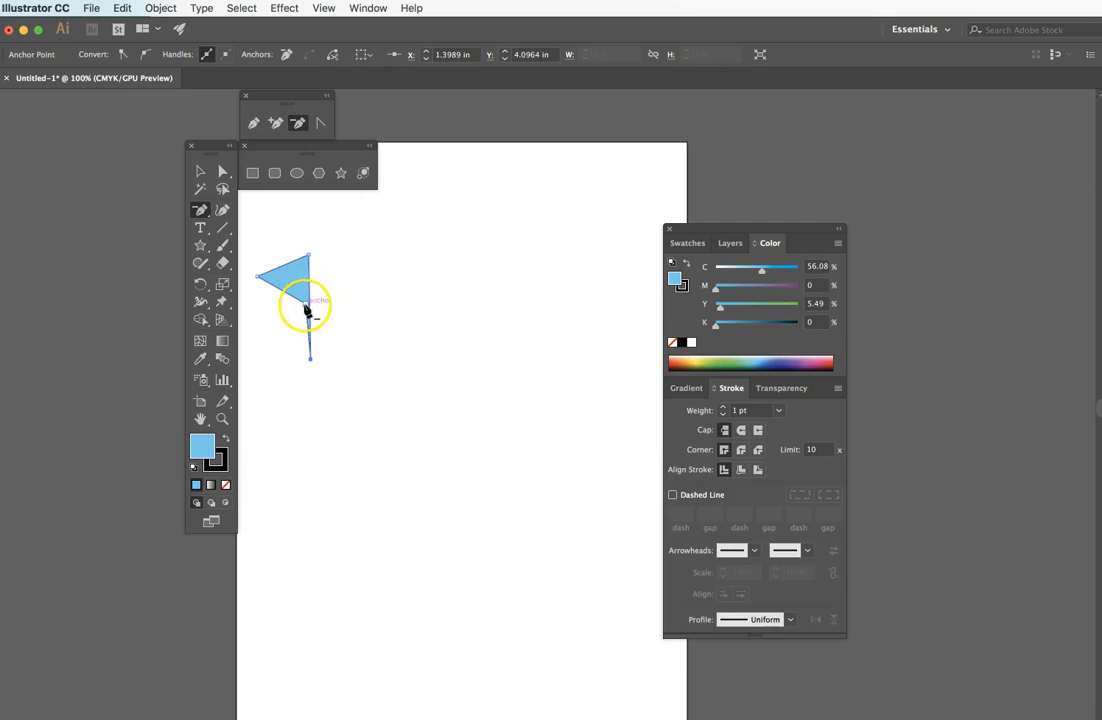
click(306, 305)
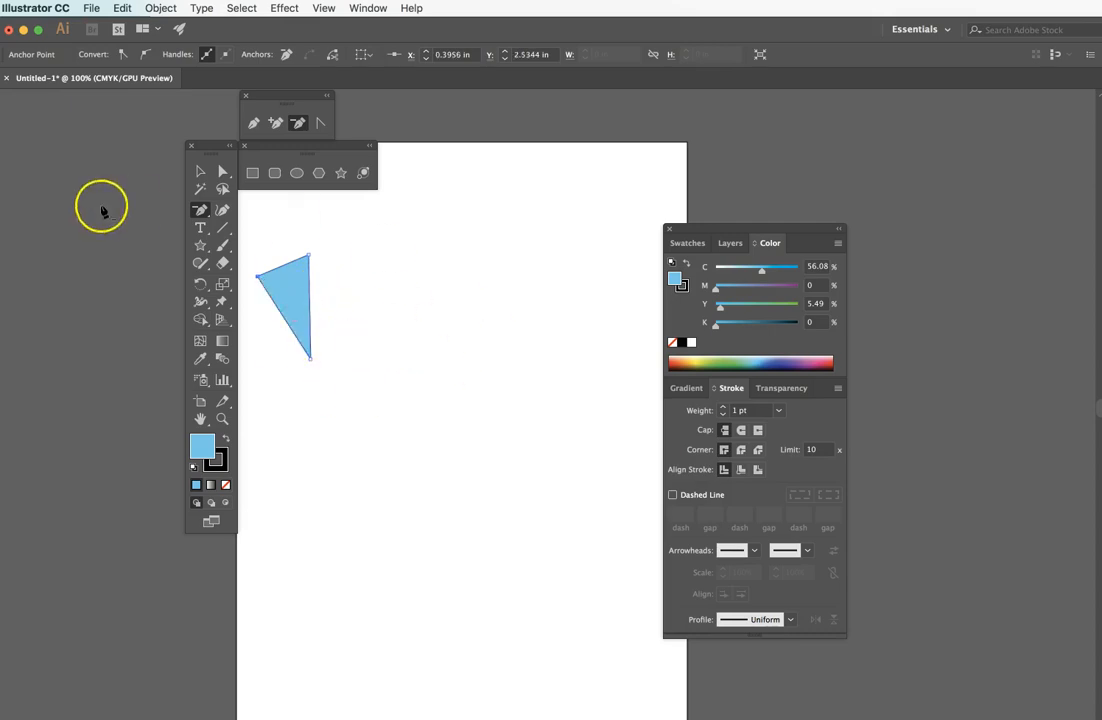
click(200, 171)
click(351, 201)
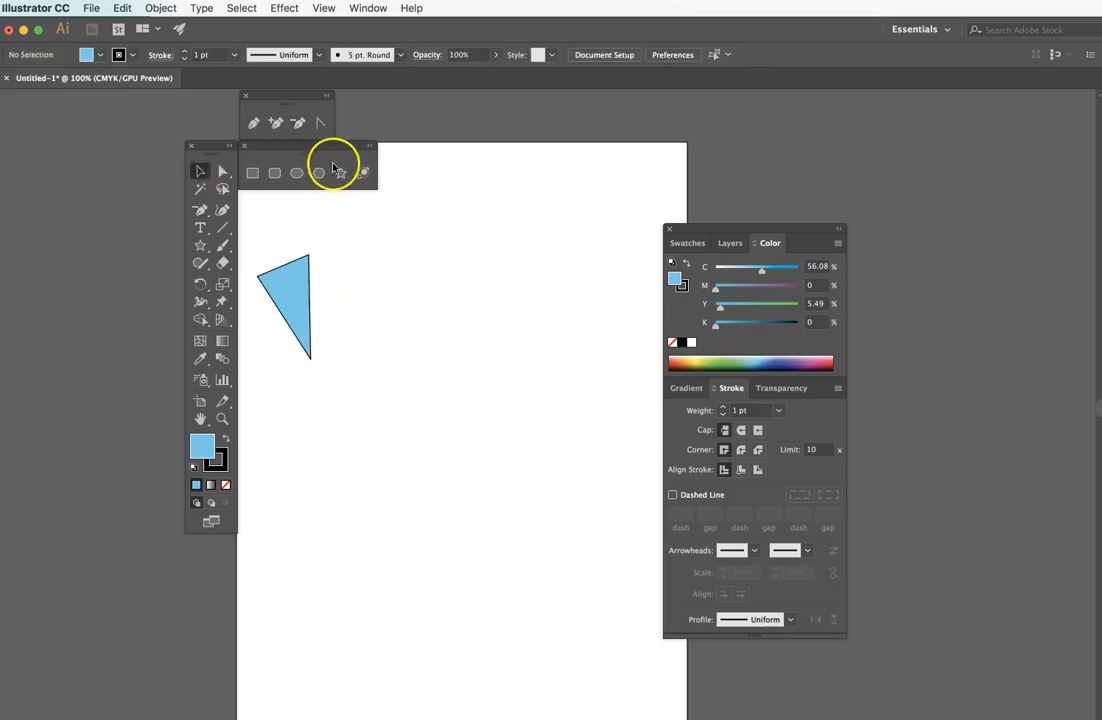
Create a 3-point star with radii 1.5792 in and 0.7896 in to the right of the narrow triangle
click(341, 173)
click(341, 176)
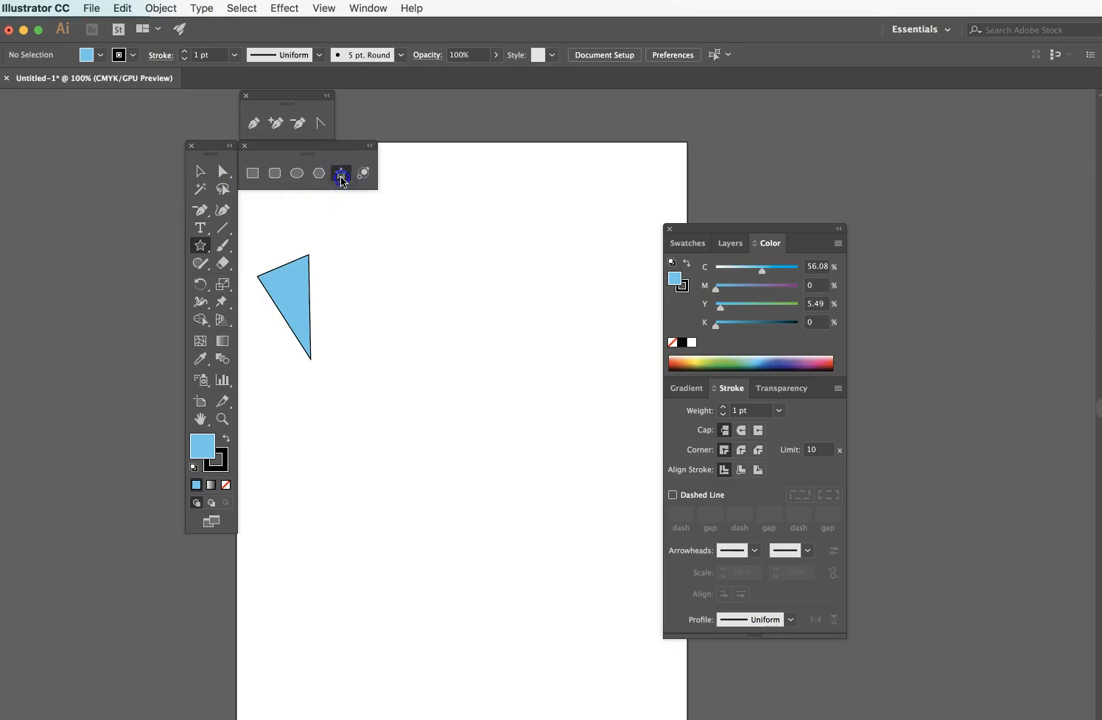
click(432, 329)
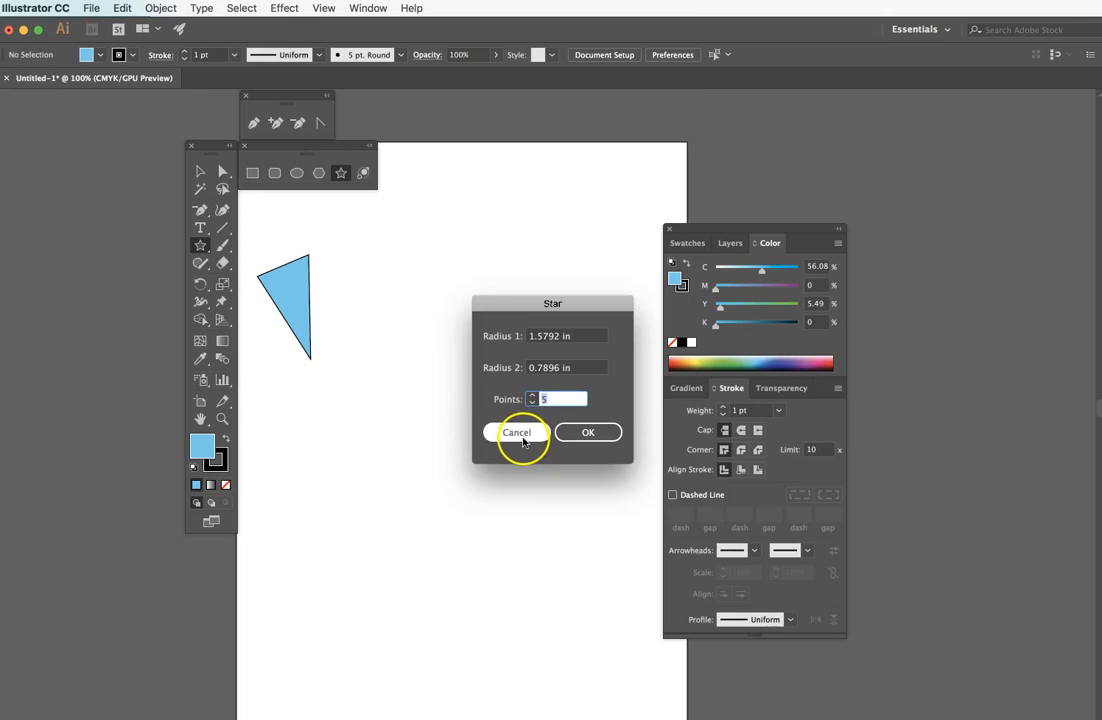
click(517, 432)
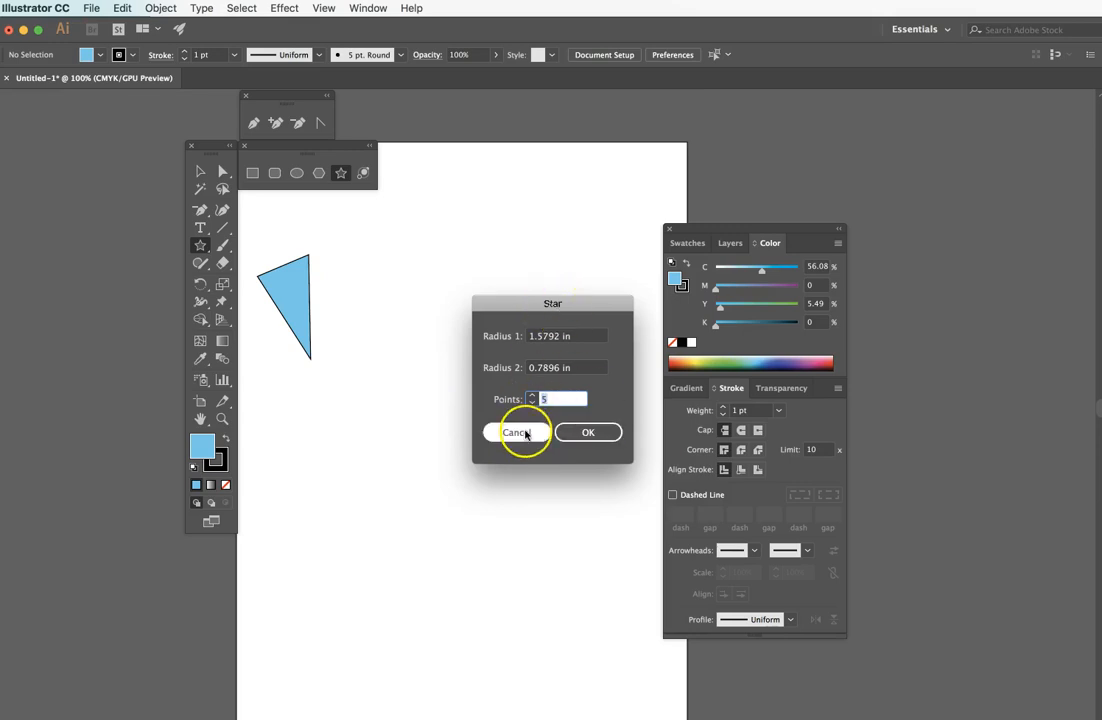
click(430, 317)
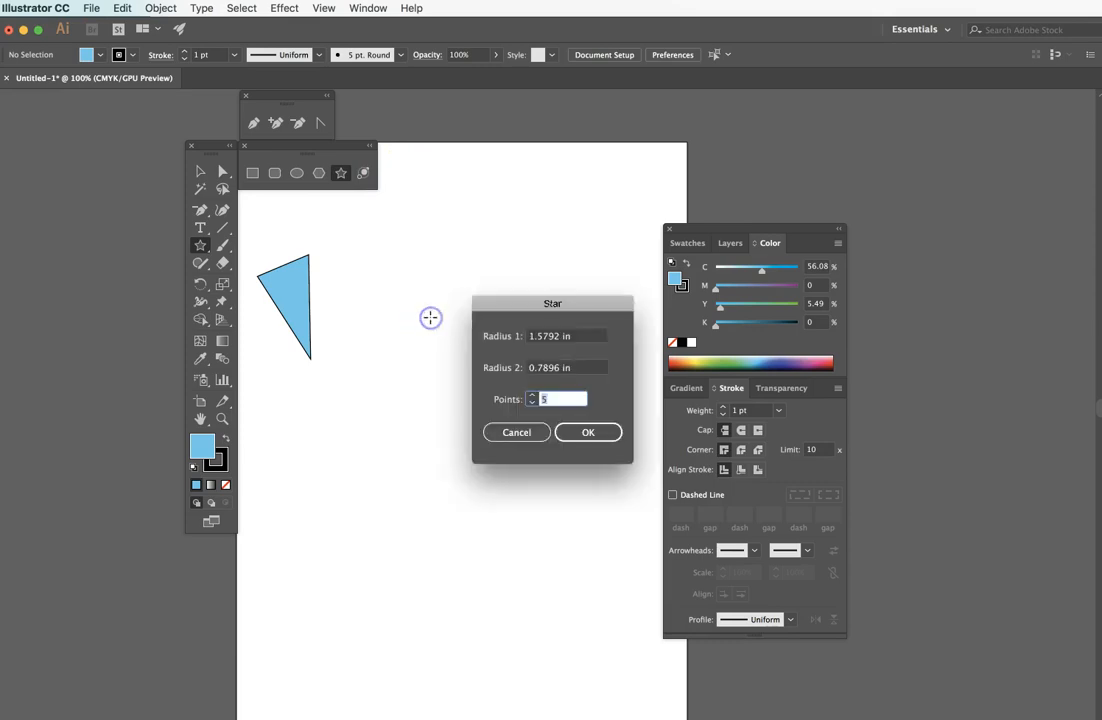
click(558, 397)
text(3)
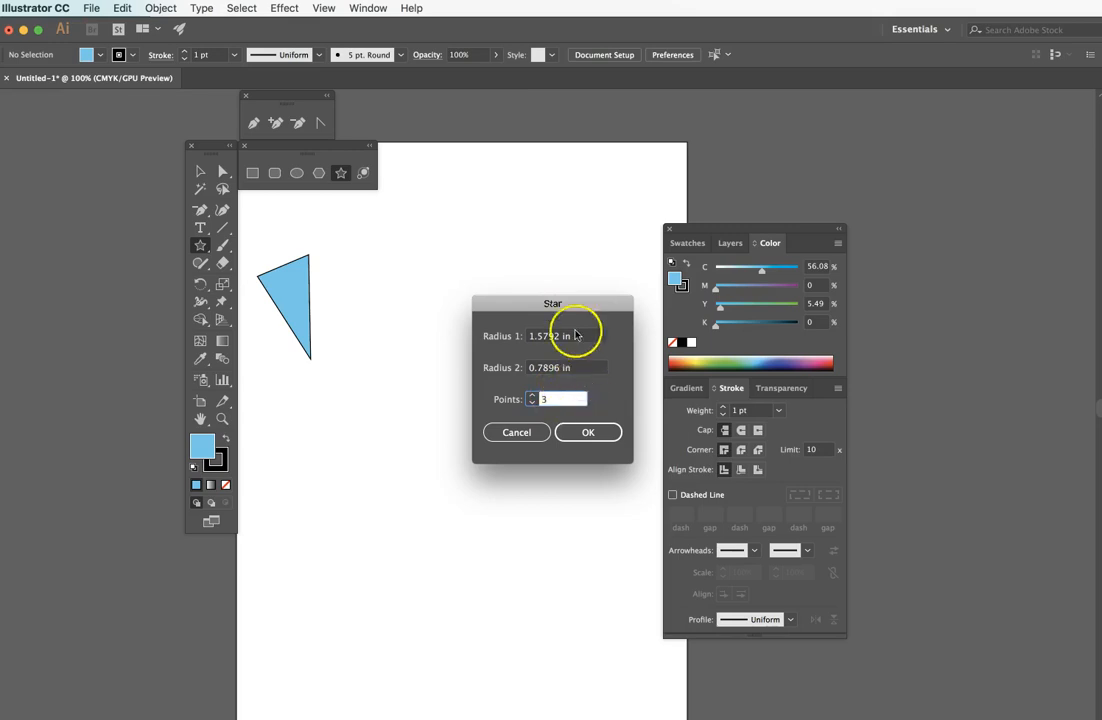
click(588, 432)
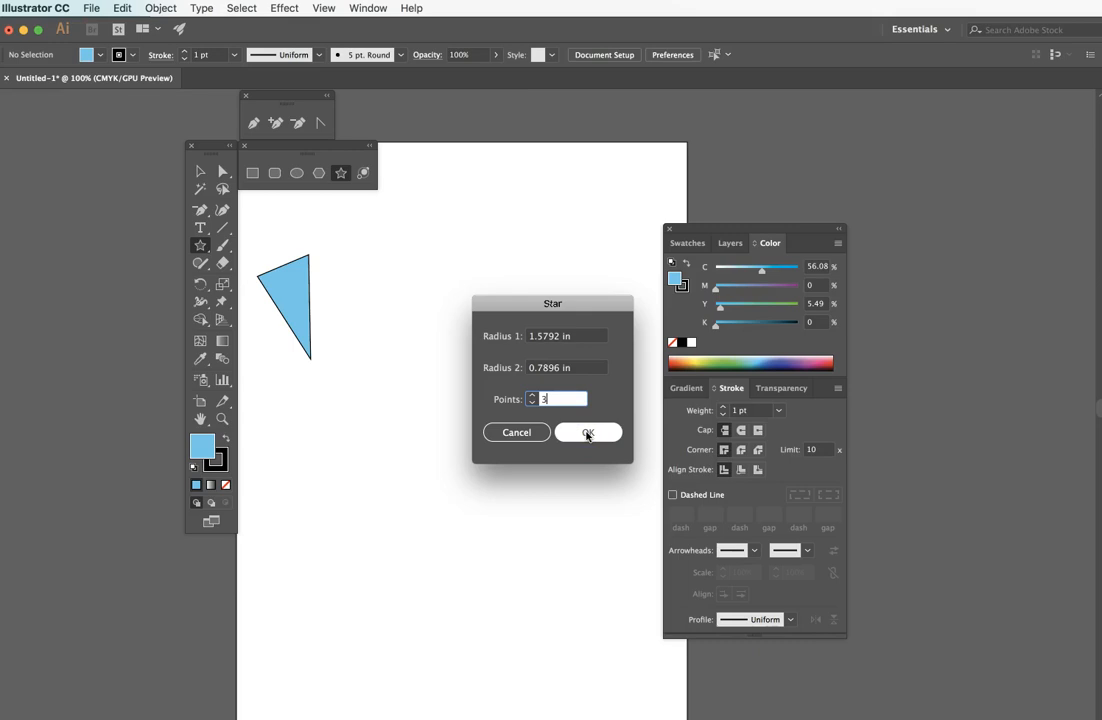
click(587, 433)
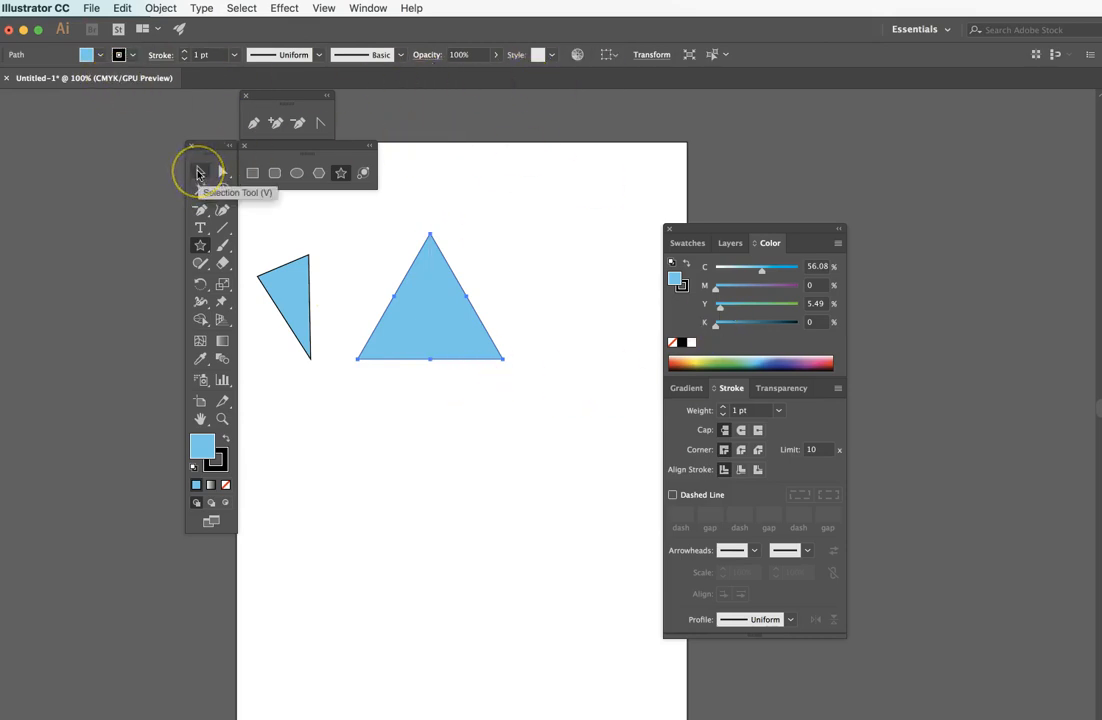
Set the large triangle's stroke colour to a dark red swatch
click(133, 59)
click(100, 57)
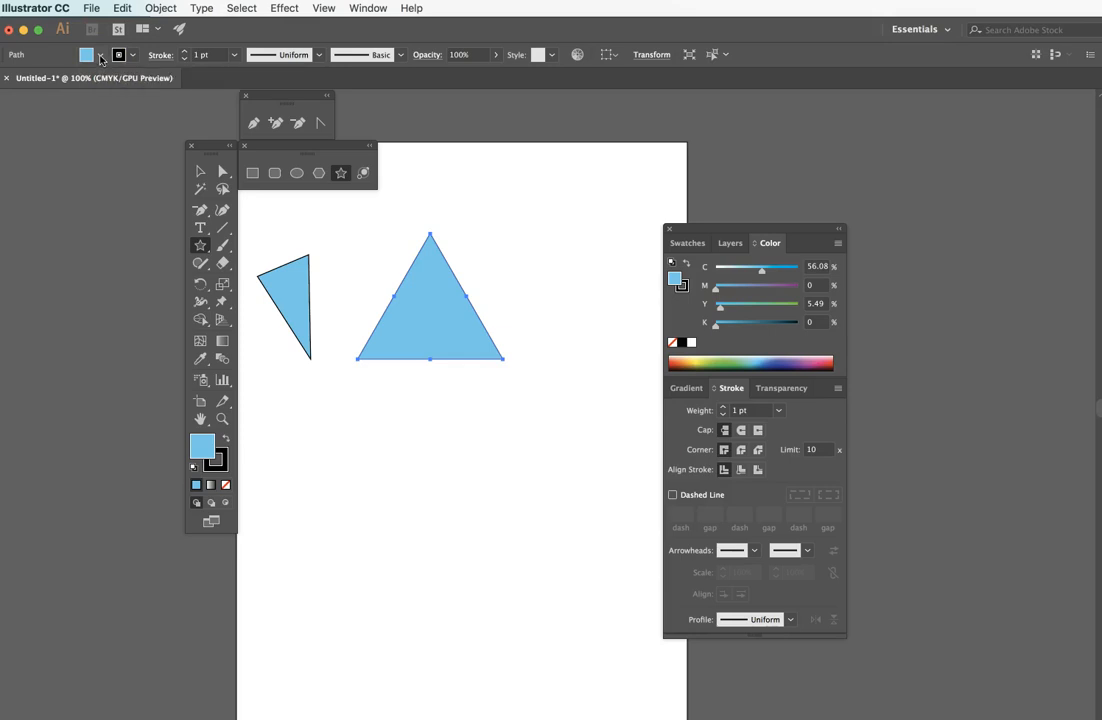
click(120, 54)
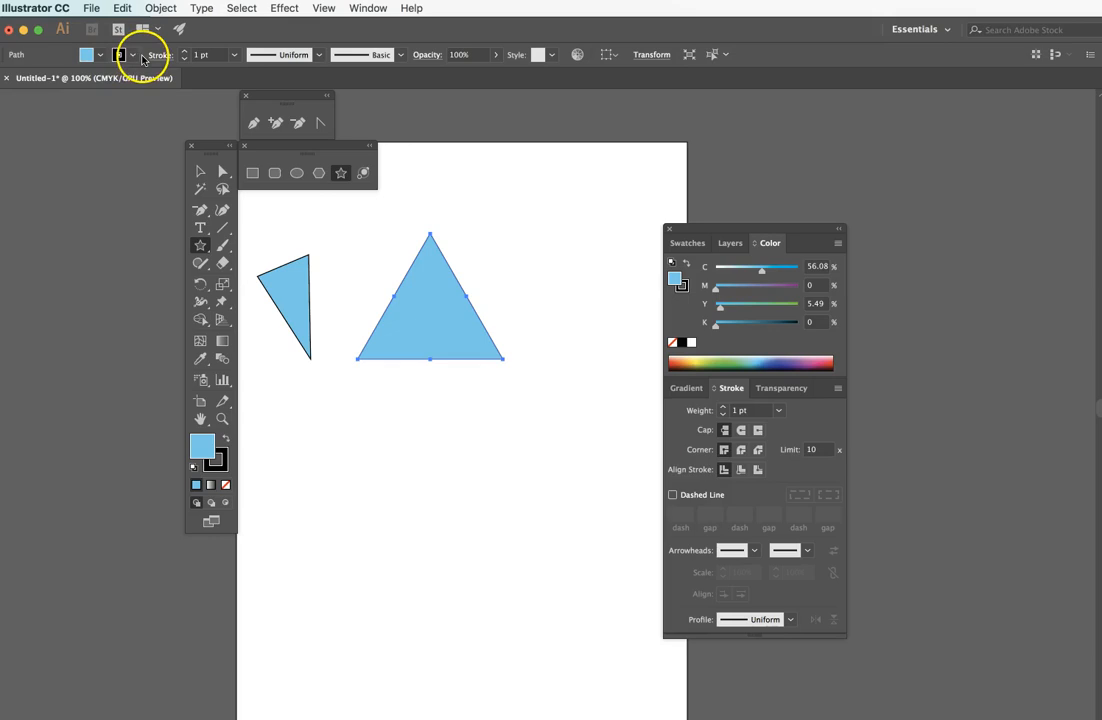
click(103, 61)
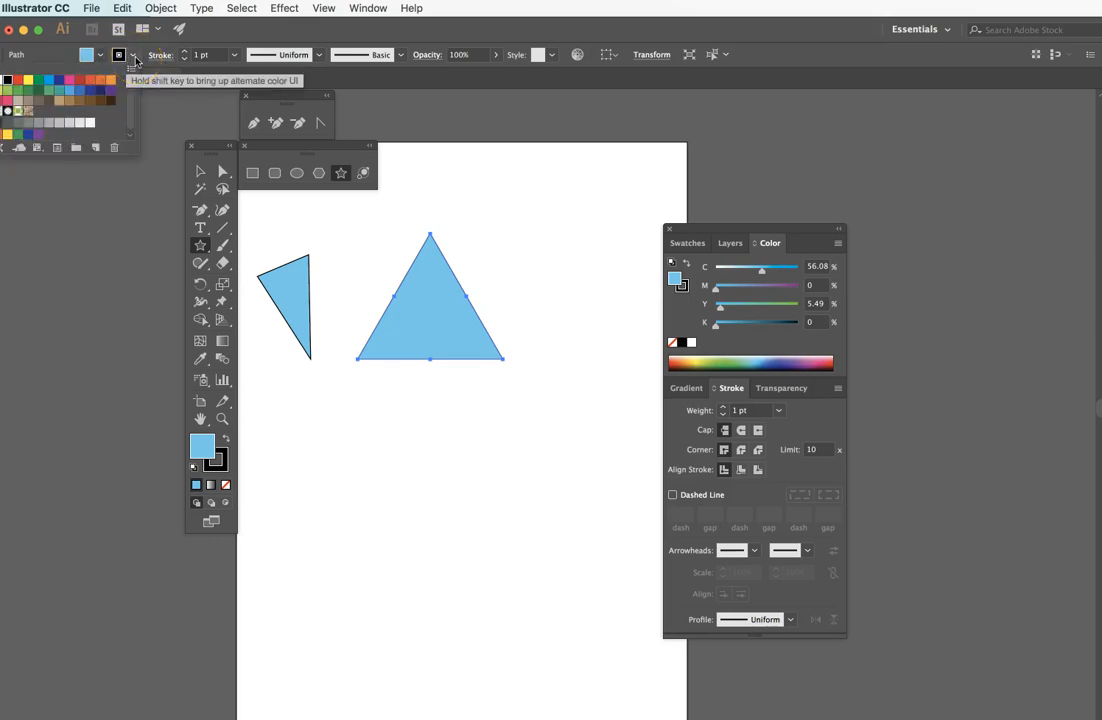
click(135, 60)
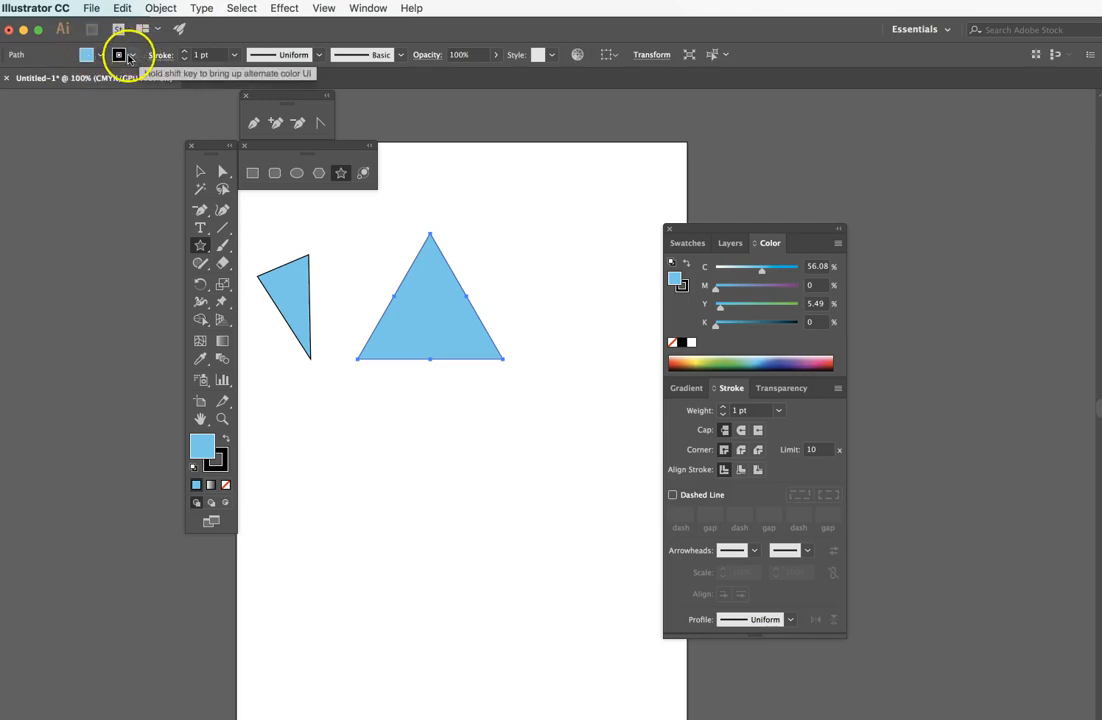
click(132, 60)
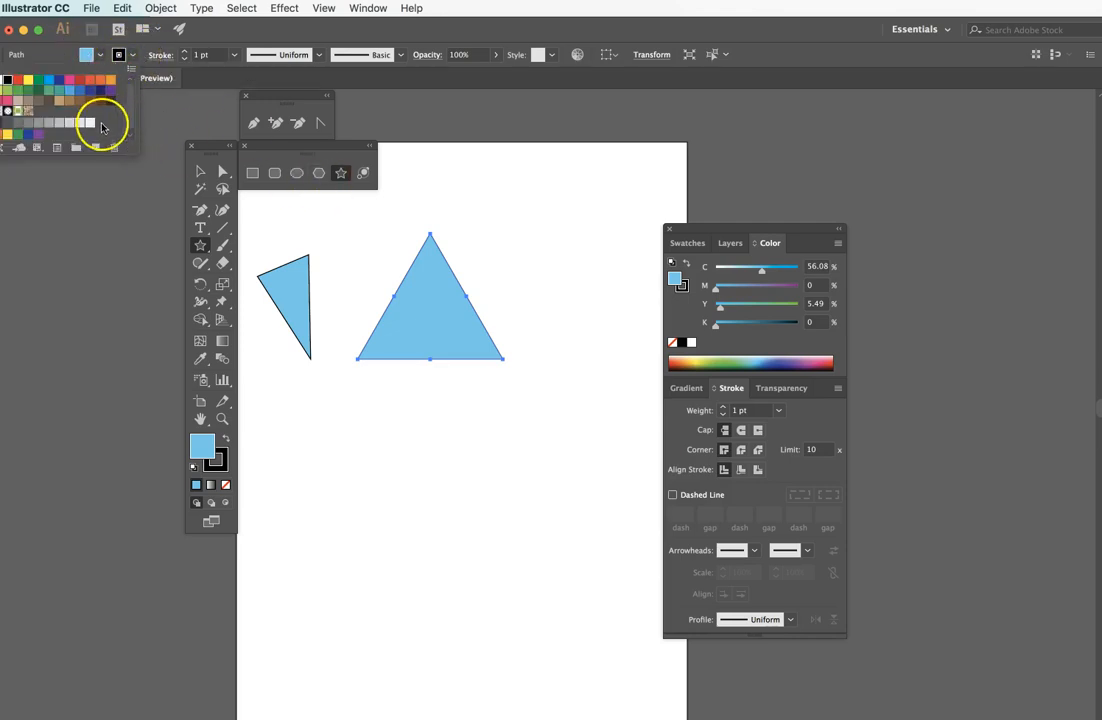
click(80, 80)
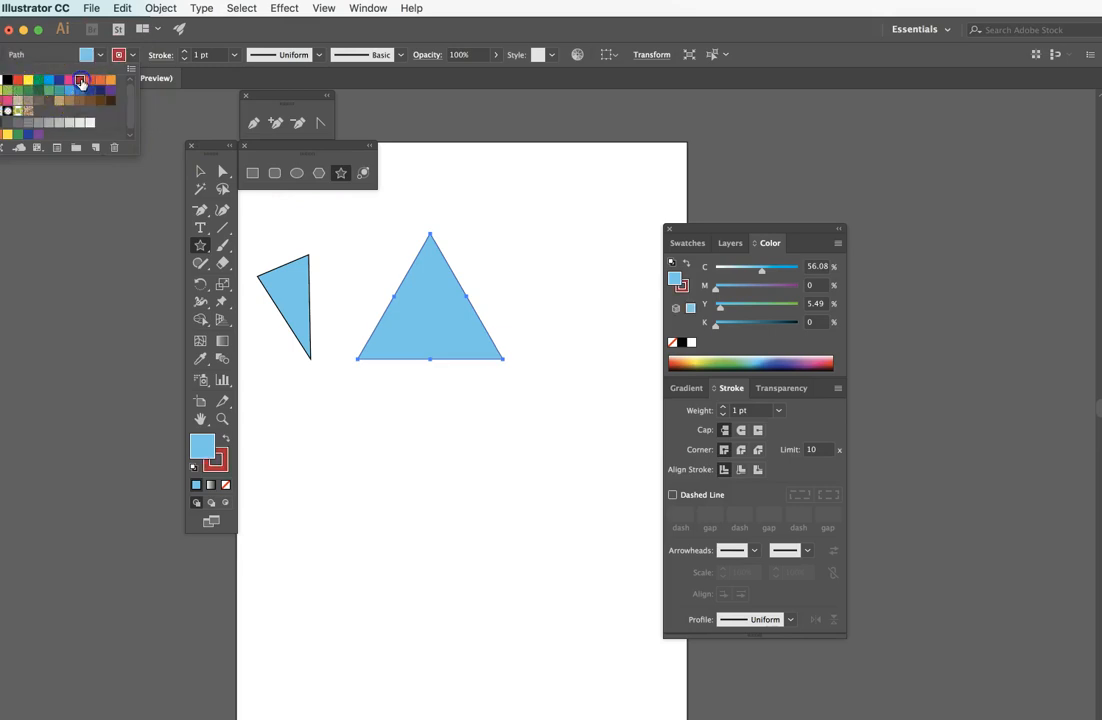
click(235, 43)
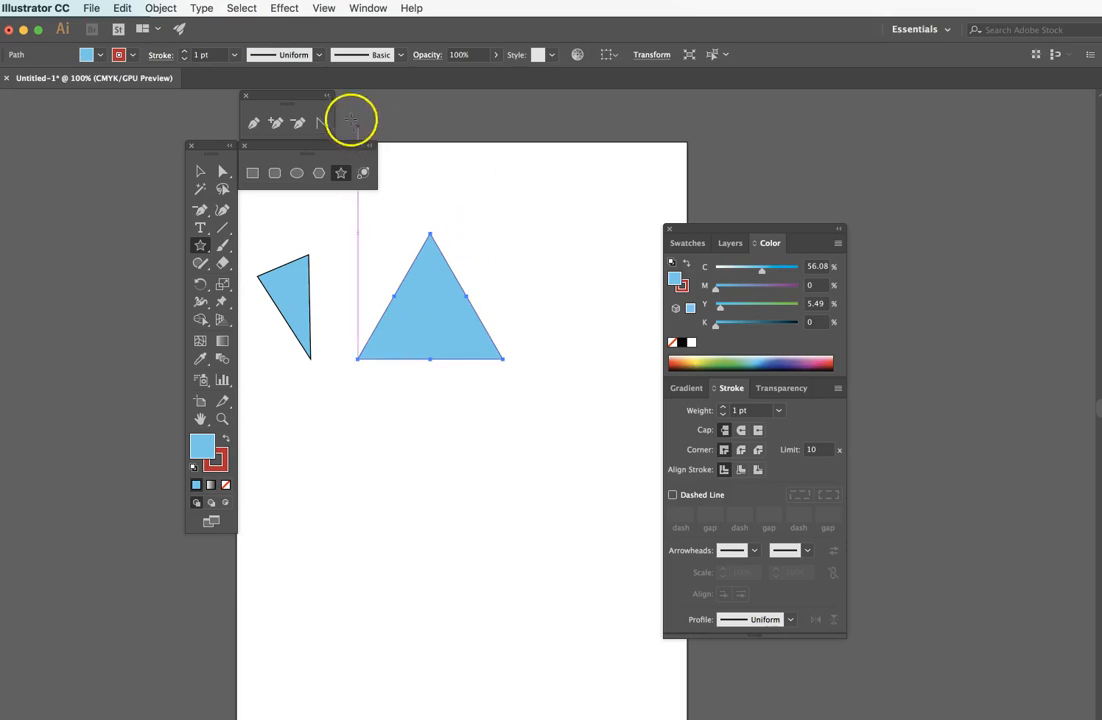
Increase the large triangle's stroke weight to 7 pt
click(185, 52)
click(185, 52)
click(185, 52)
click(185, 52)
click(185, 52)
click(185, 52)
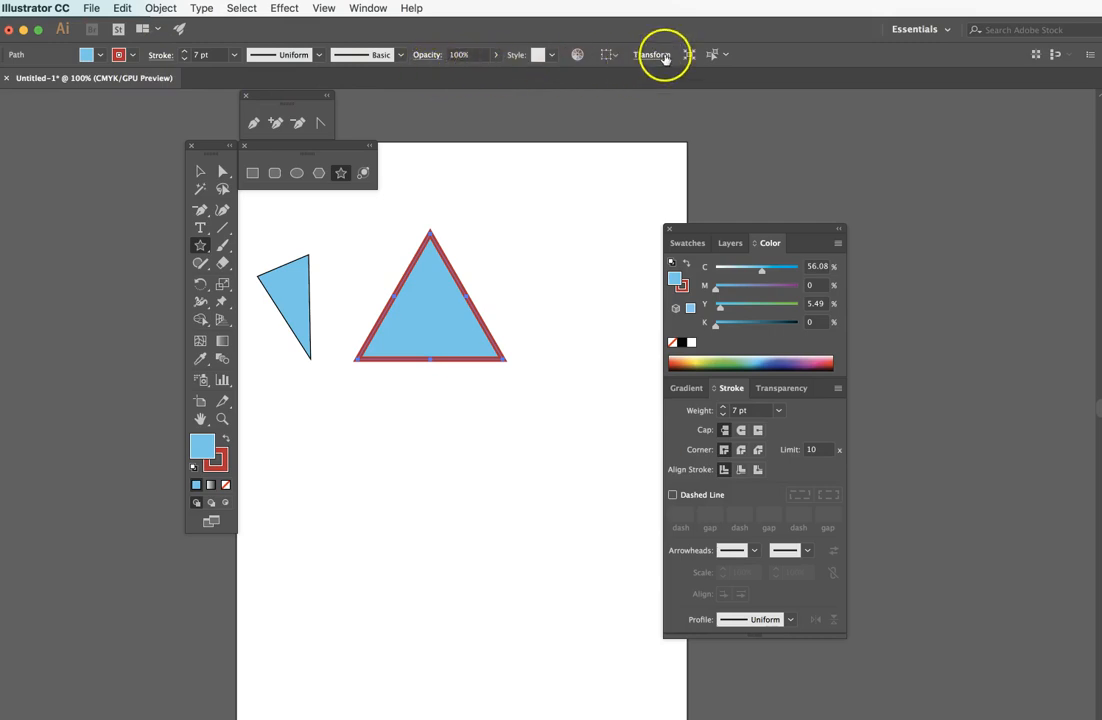
Examine the stroke, opacity and transform options available for the selected triangle
click(161, 57)
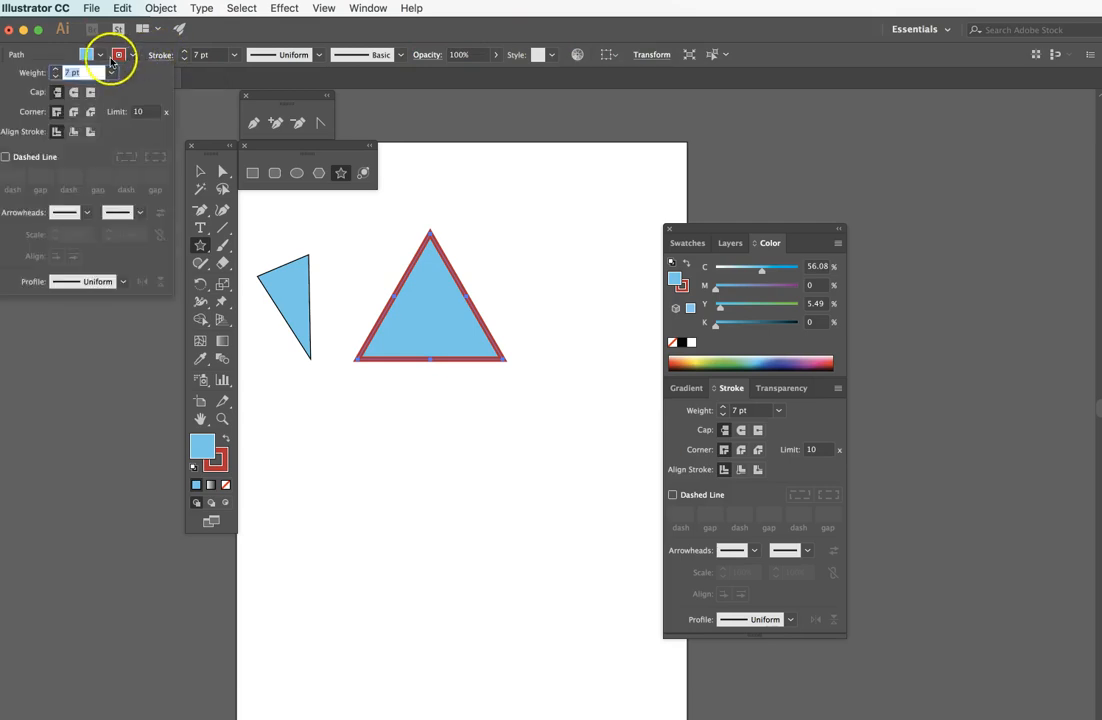
click(425, 58)
click(427, 58)
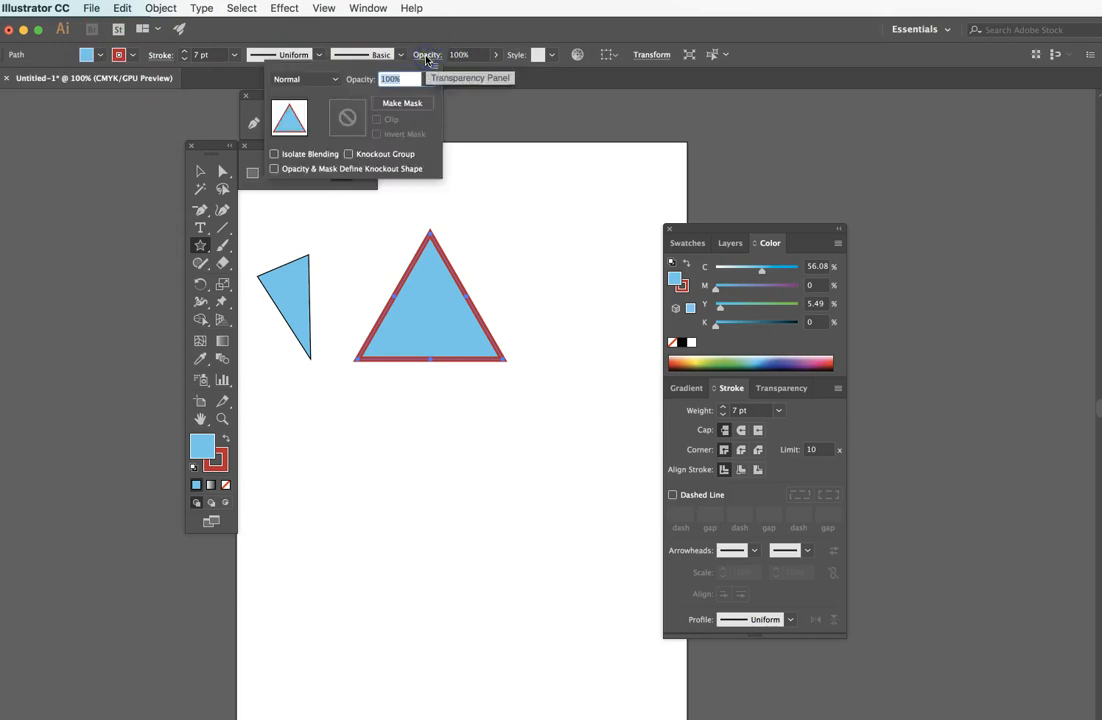
click(654, 52)
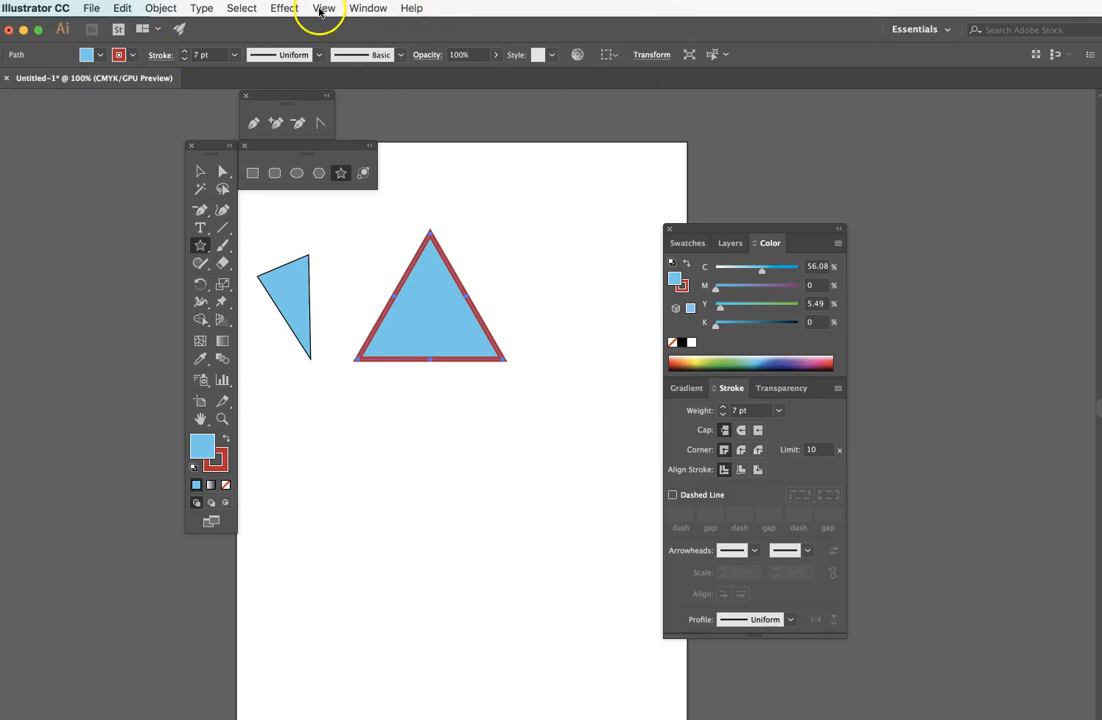
Hide the Control bar and show it again
click(321, 8)
mouse_move(366, 10)
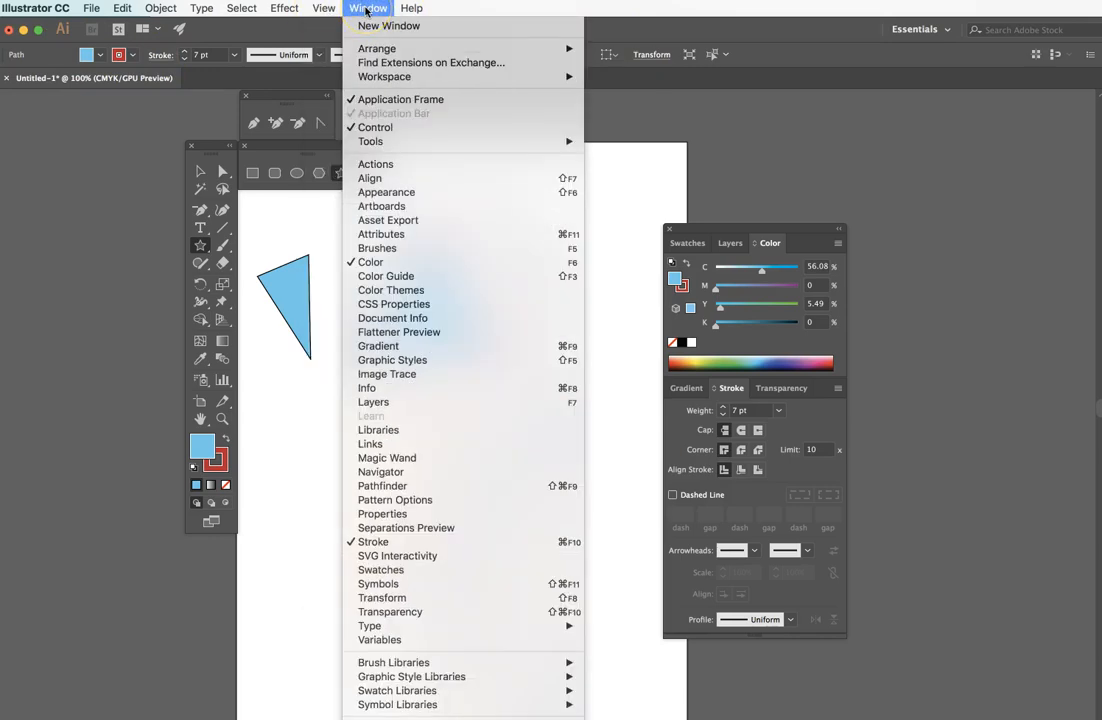
click(388, 128)
click(365, 9)
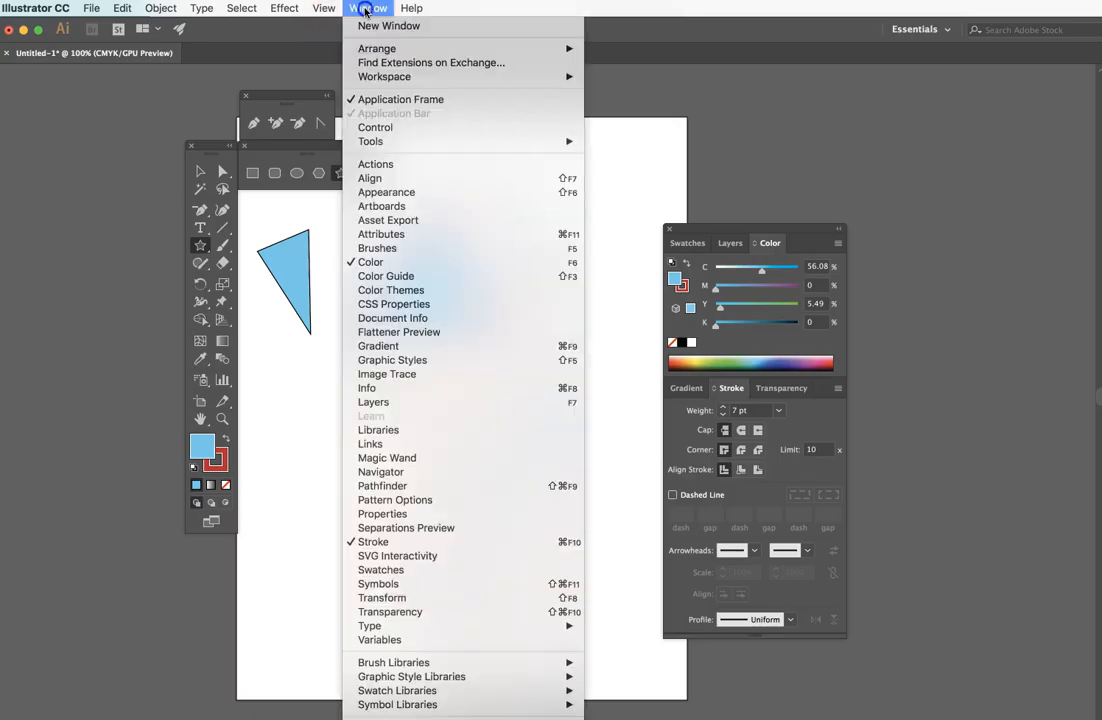
click(374, 126)
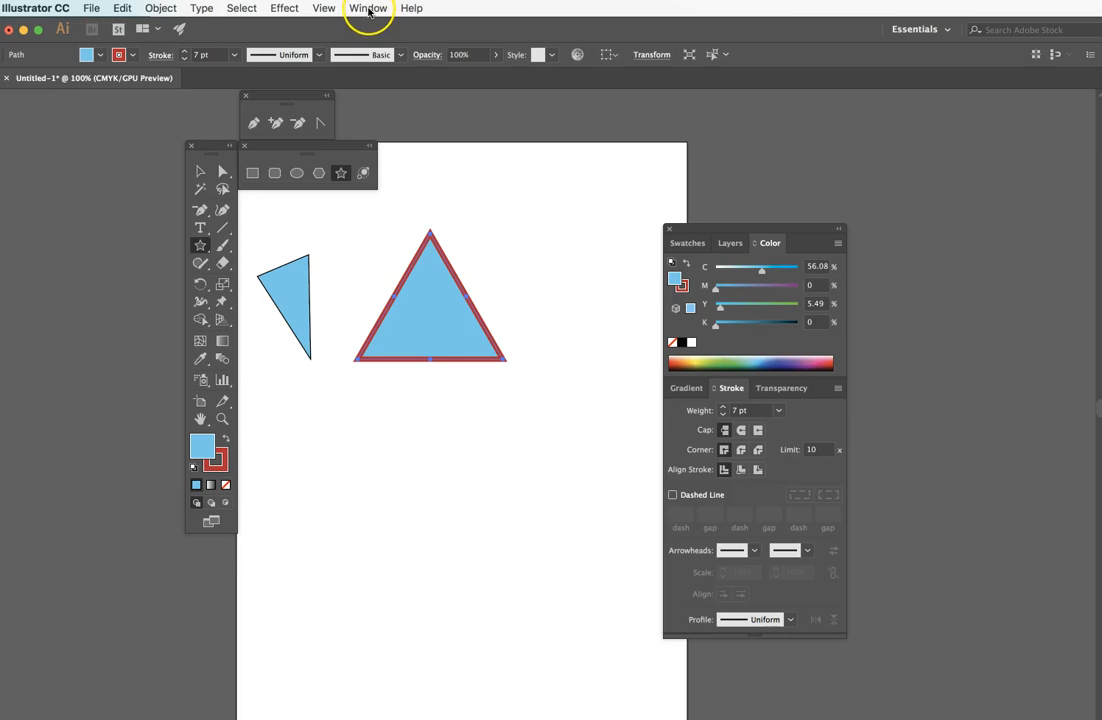
Detach the Stroke panel from its group, place it beside the large triangle, and move the remaining panels away from the artwork
click(366, 9)
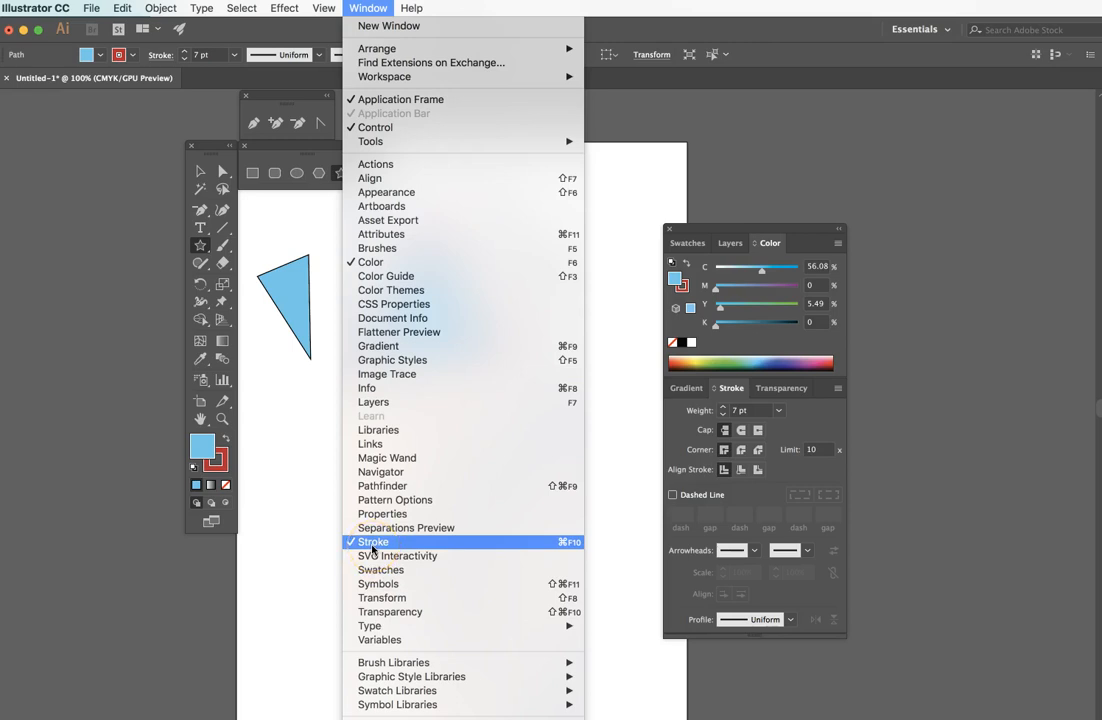
click(764, 230)
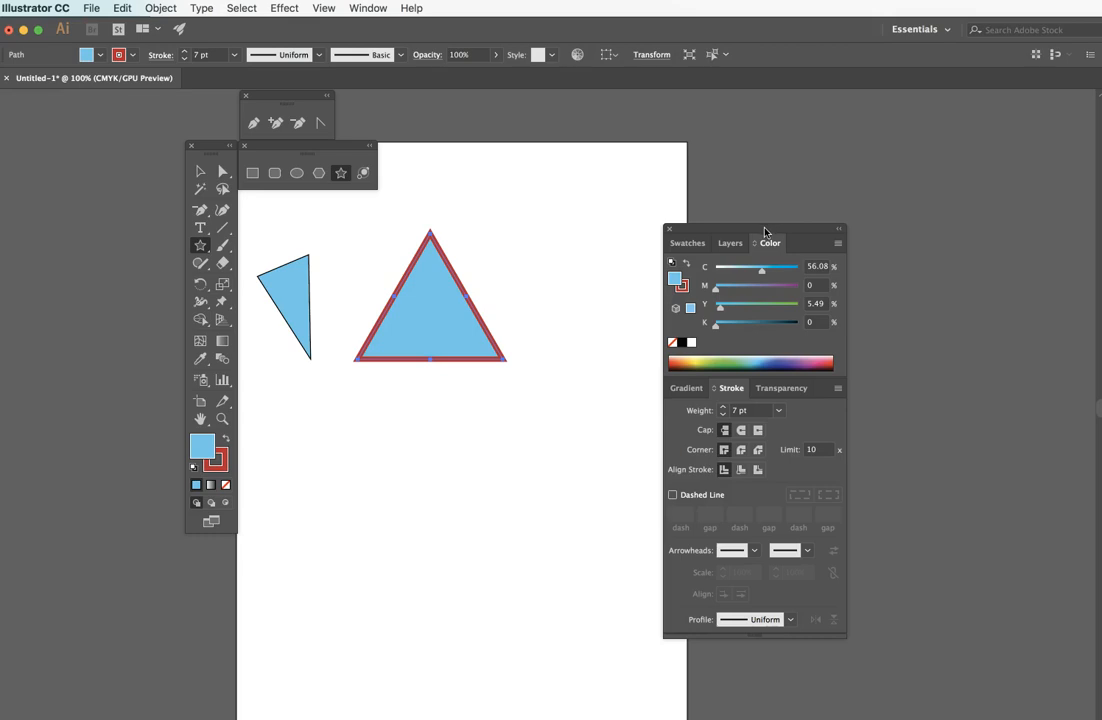
drag(782, 232, 726, 222)
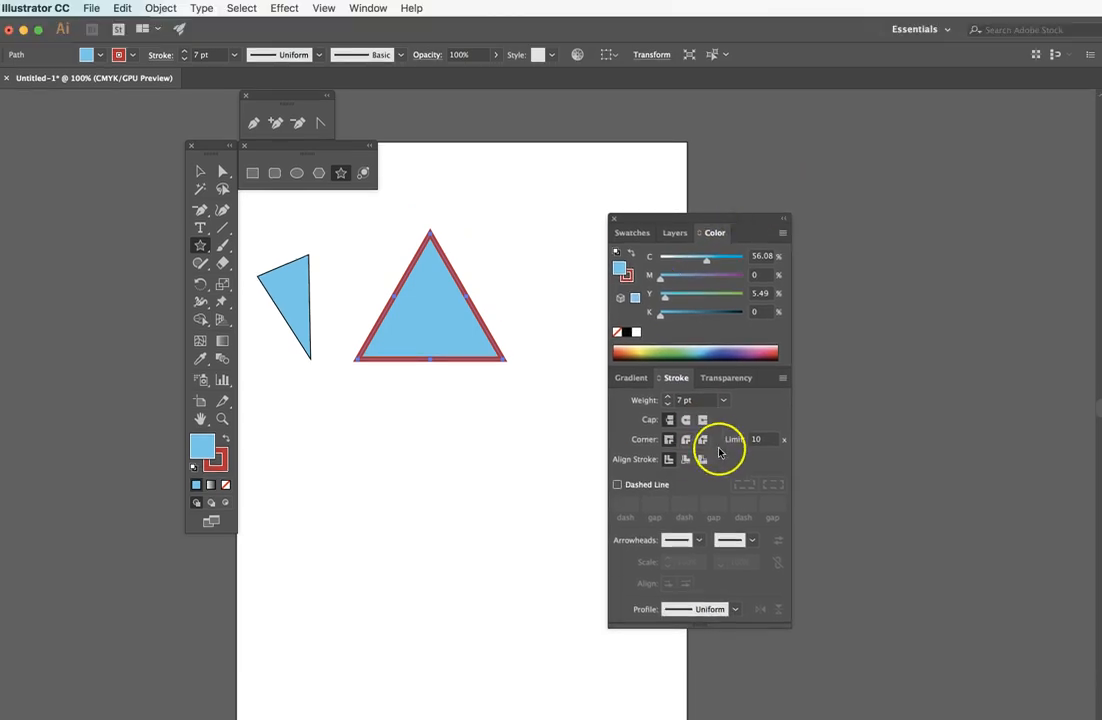
drag(676, 378, 505, 218)
mouse_move(742, 217)
mouse_down()
mouse_move(930, 347)
mouse_move(878, 395)
mouse_up()
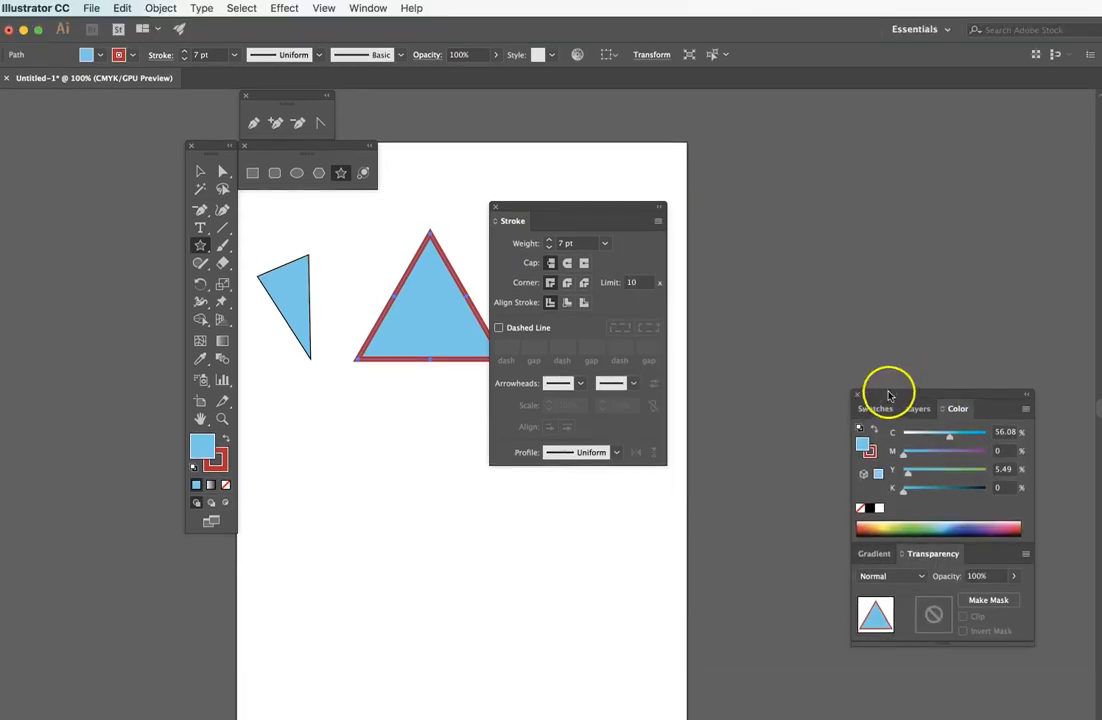
drag(546, 209, 573, 216)
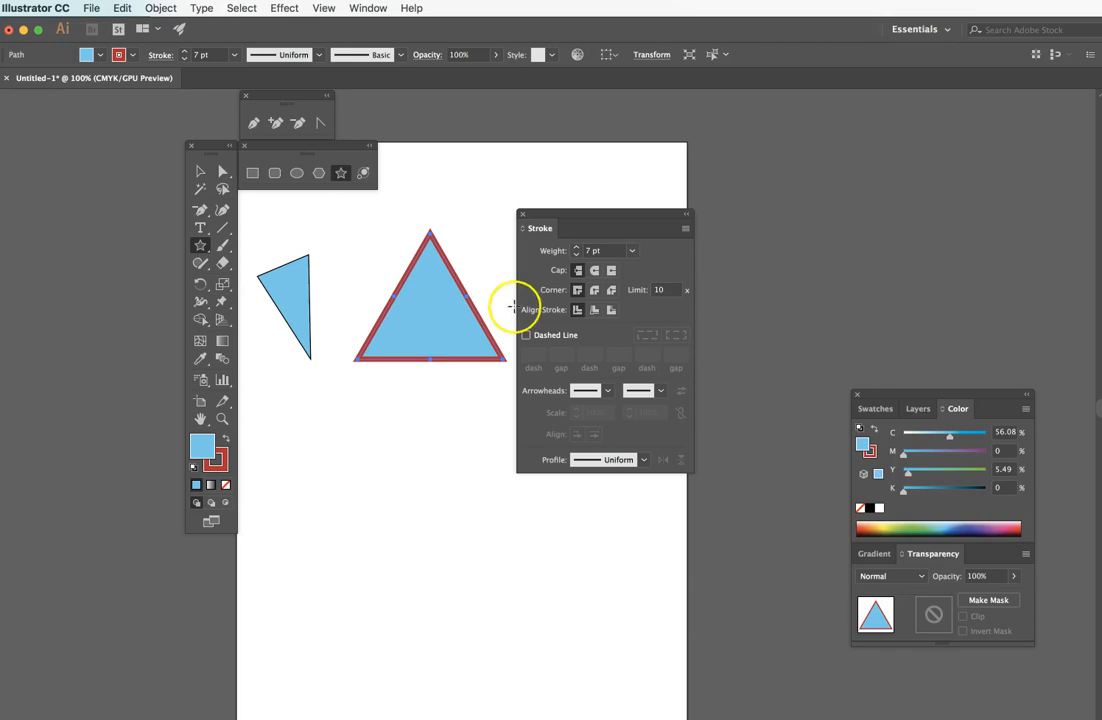
Try an 11 pt stroke on the large triangle, settle on 8 pt, and move the Stroke panel farther from the shape
click(576, 247)
click(576, 247)
click(576, 247)
click(576, 247)
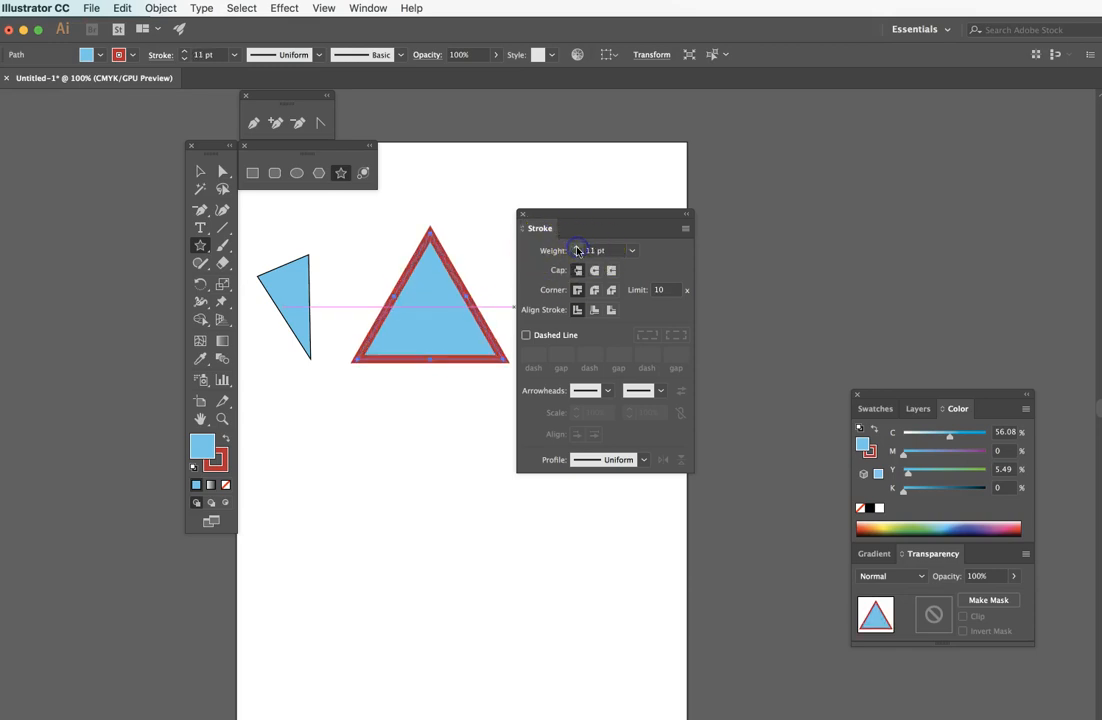
click(577, 256)
click(577, 256)
click(577, 256)
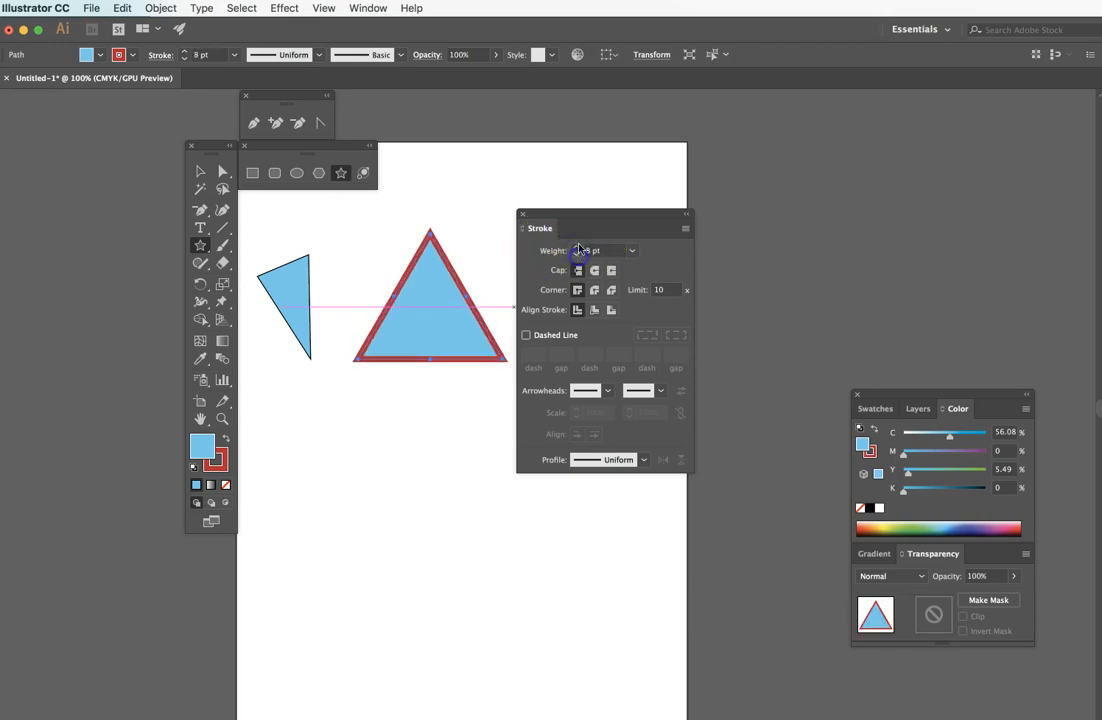
drag(578, 214, 645, 219)
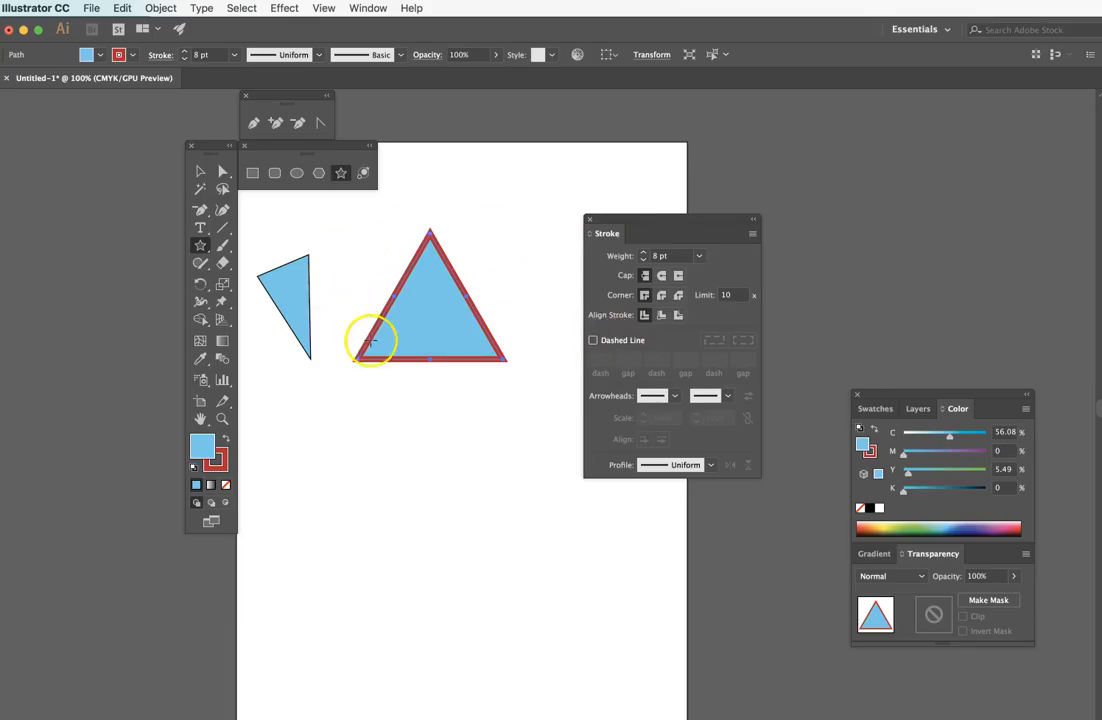
Delete the small triangle beside the large one
click(200, 172)
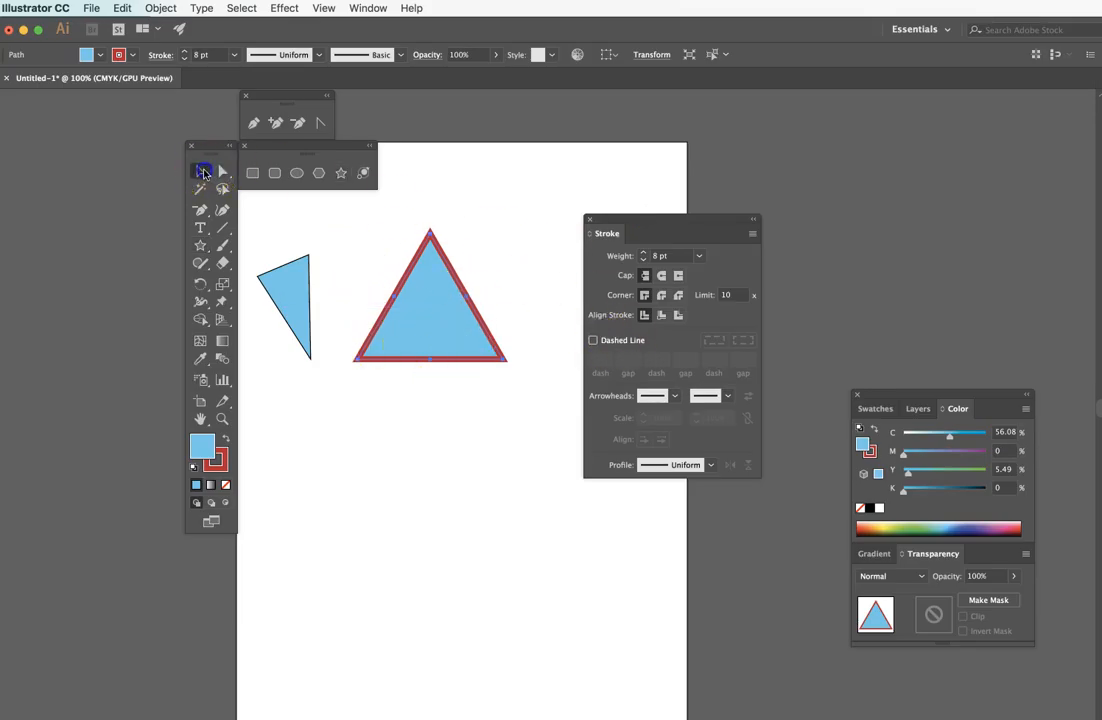
click(300, 298)
key(Delete)
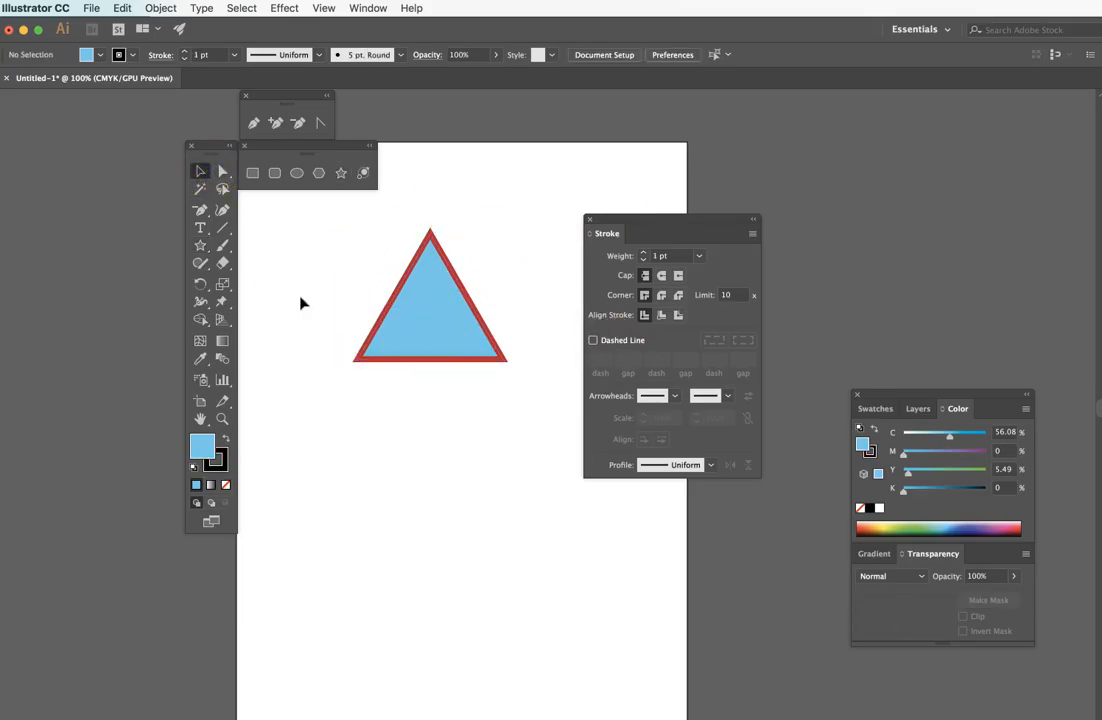
With the large triangle at 200% and the Stroke panel clear of it, apply a butt cap and miter join to its stroke
click(405, 340)
drag(643, 219, 637, 212)
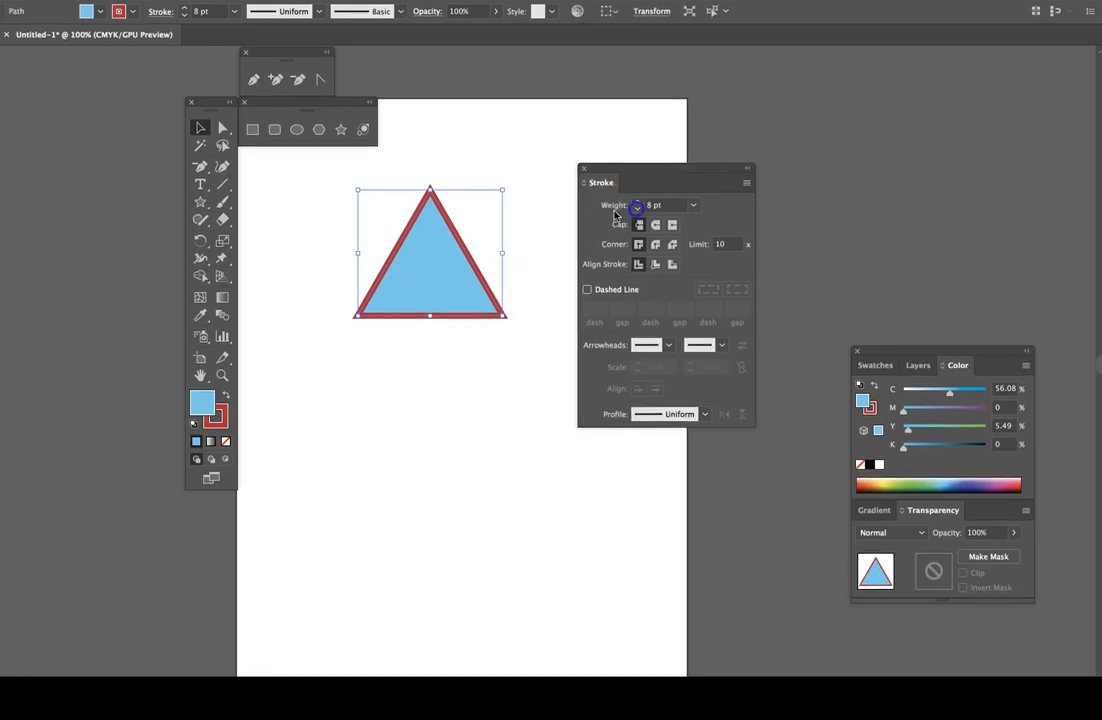
click(505, 320)
key(z)
click(425, 359)
click(505, 352)
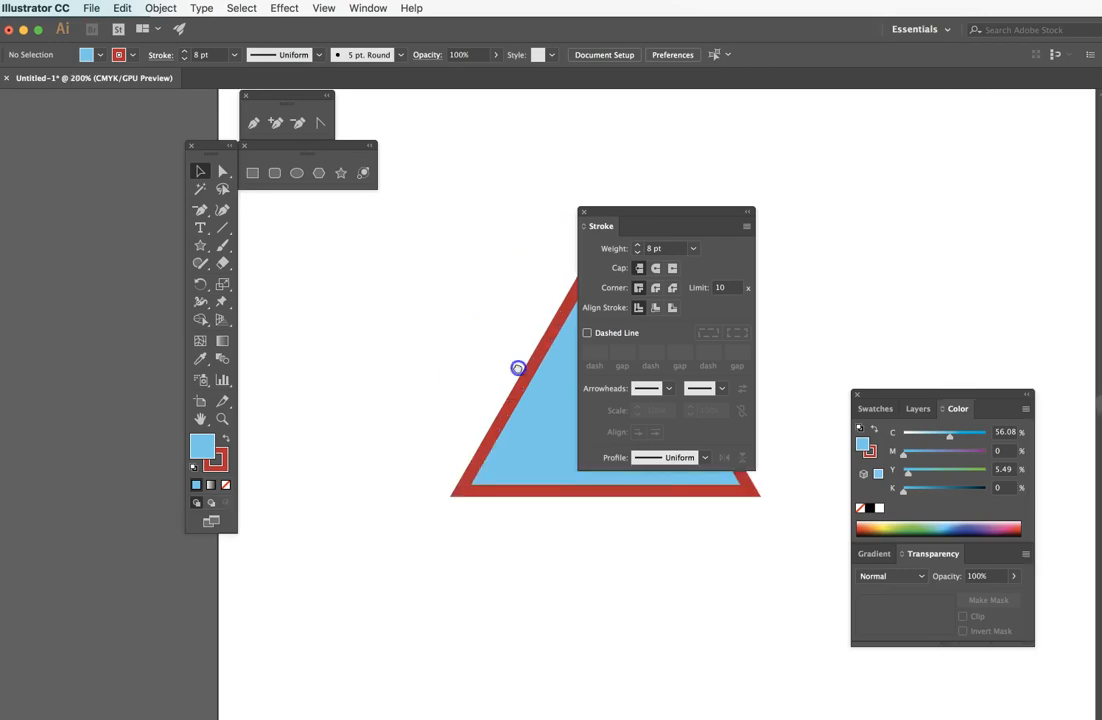
click(677, 221)
drag(658, 213, 768, 218)
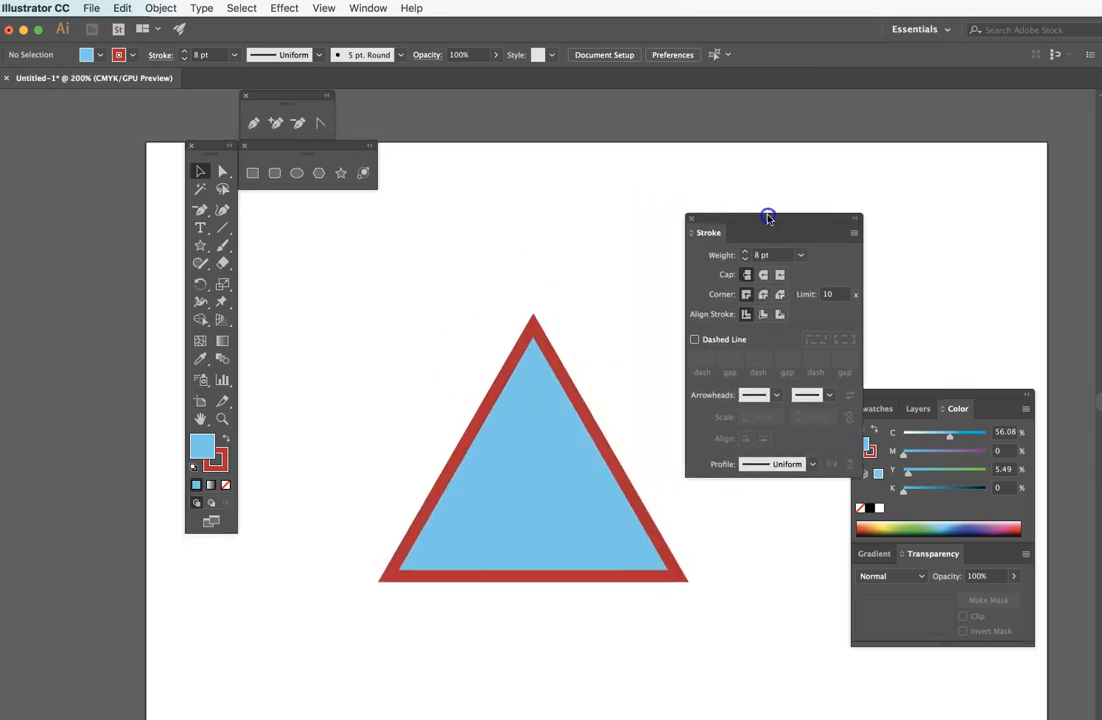
click(552, 364)
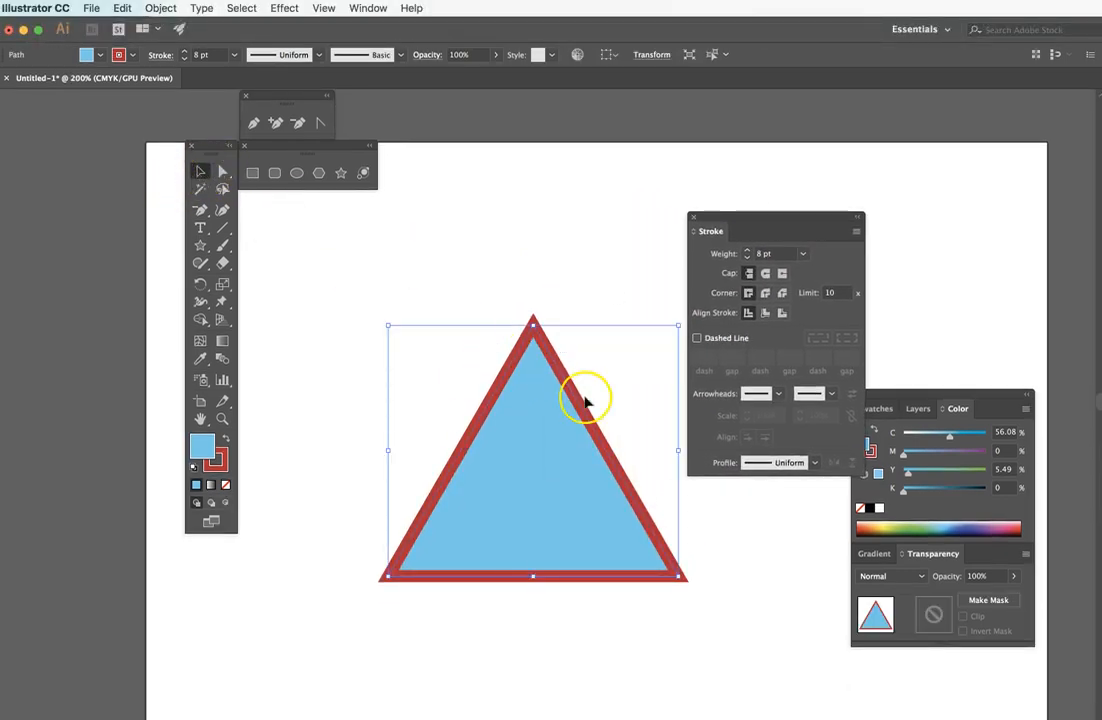
click(745, 274)
click(748, 293)
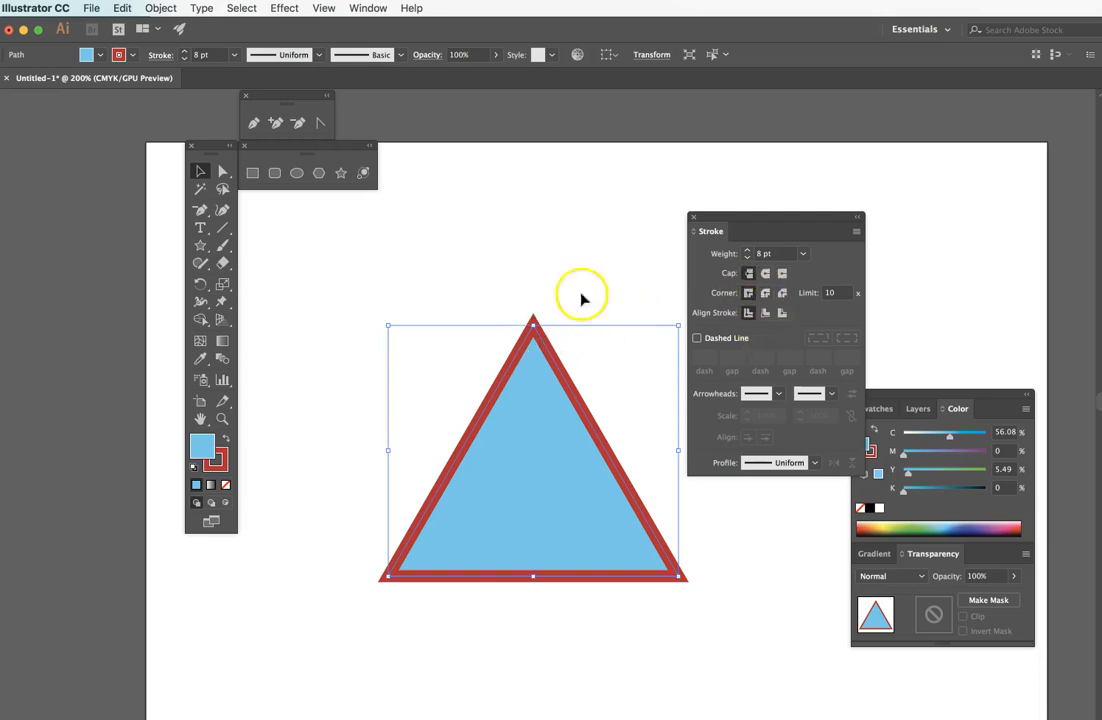
Try the round join and the bevel join on the triangle's stroke corners at 400%, restoring the miter join after each
key(z)
click(529, 381)
click(553, 388)
key(v)
click(551, 369)
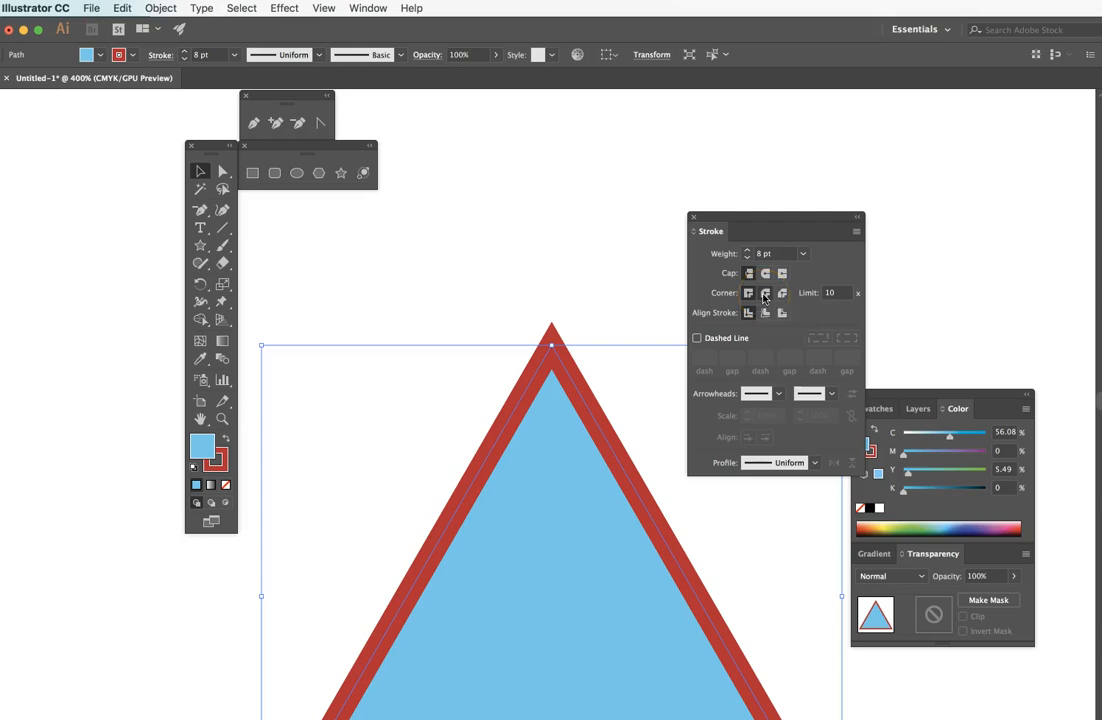
click(764, 293)
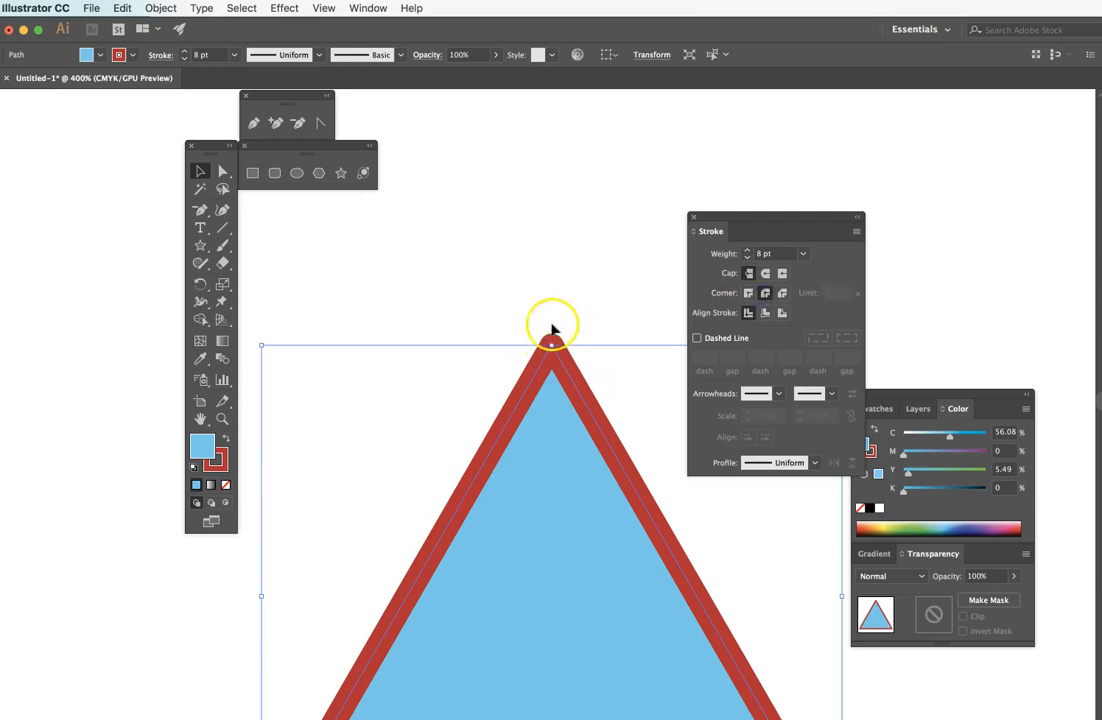
click(748, 293)
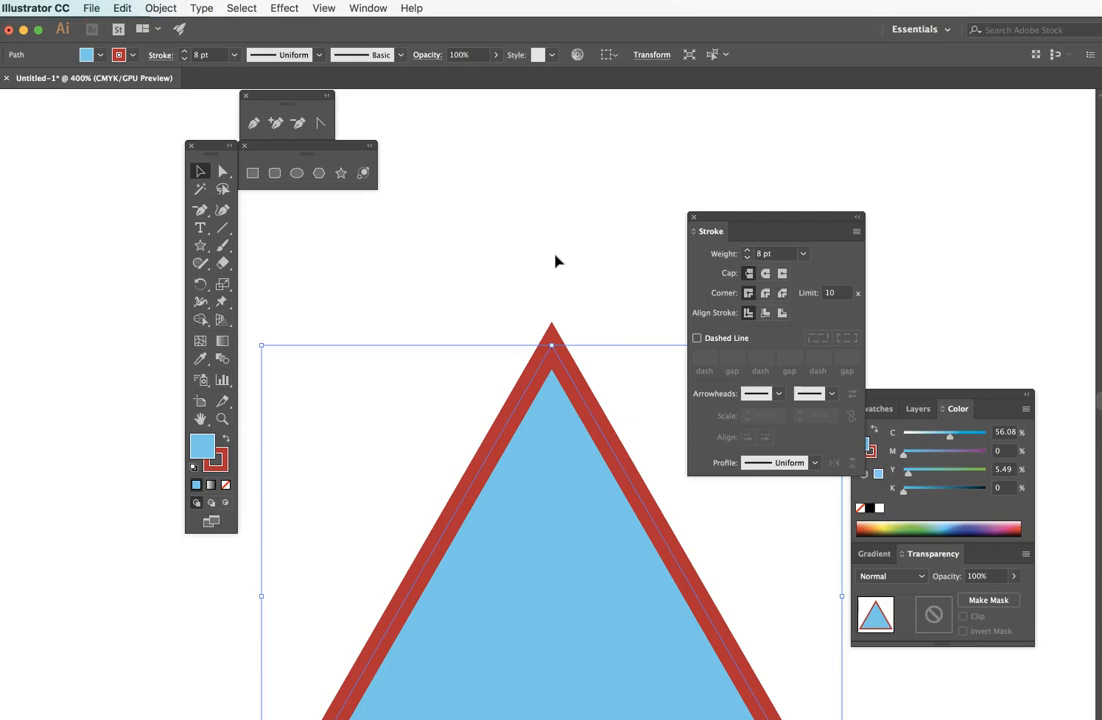
click(785, 293)
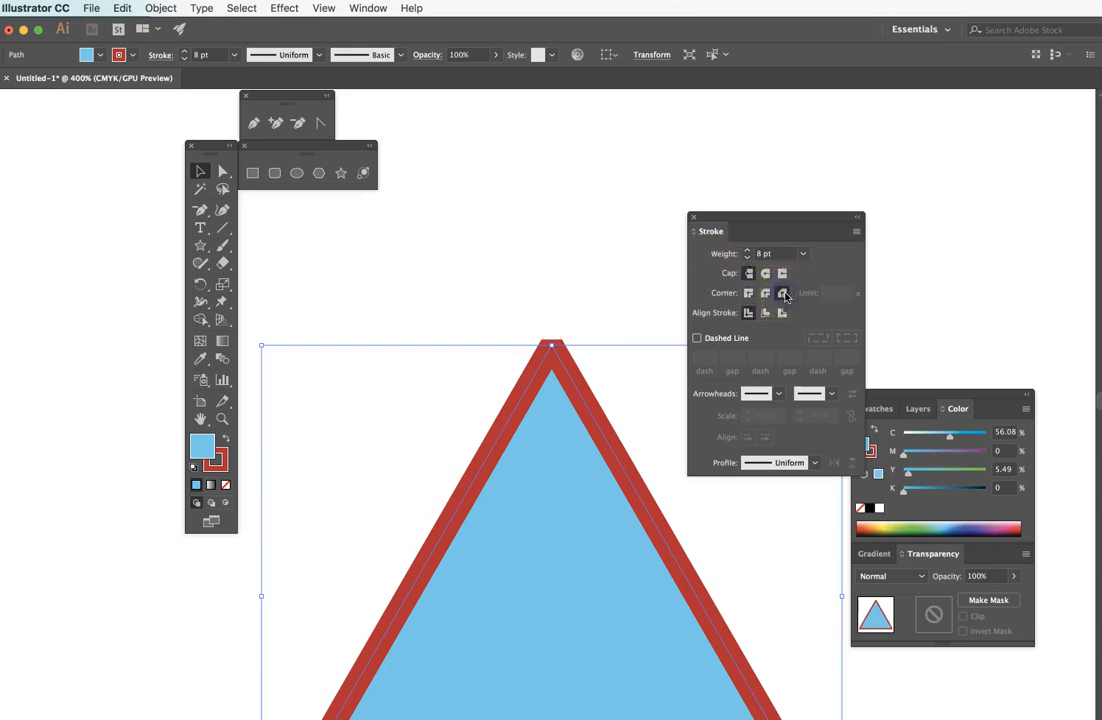
click(748, 293)
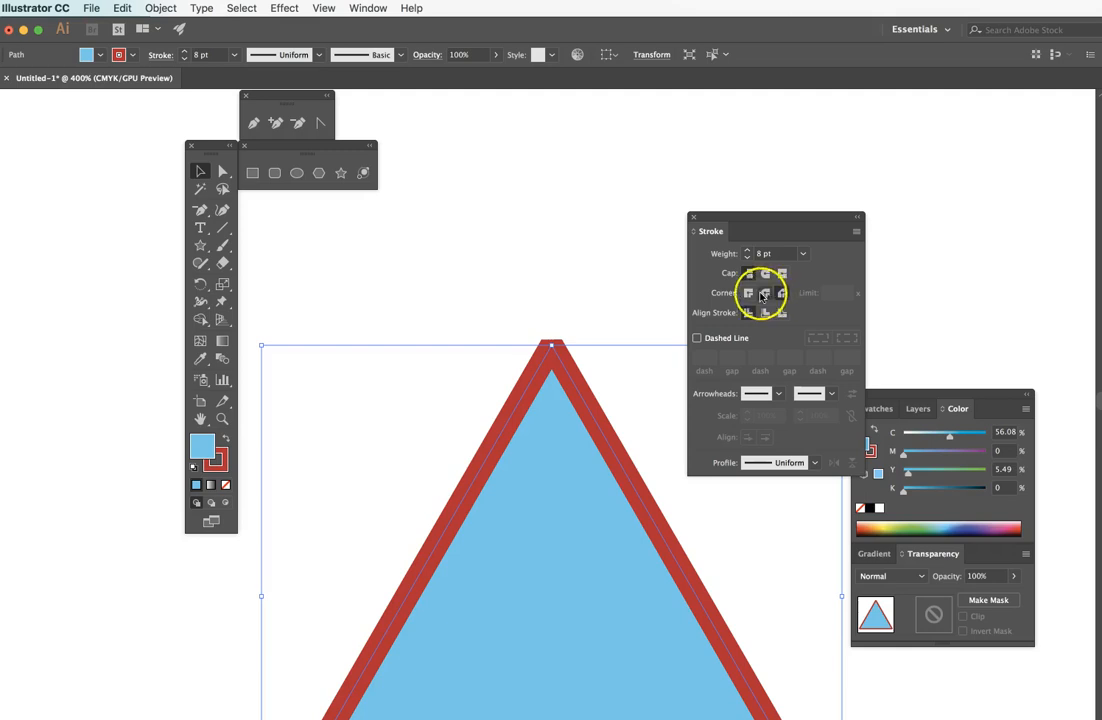
Move the Stroke panel farther from the triangle's apex and reselect the triangle
click(509, 252)
drag(767, 216, 816, 213)
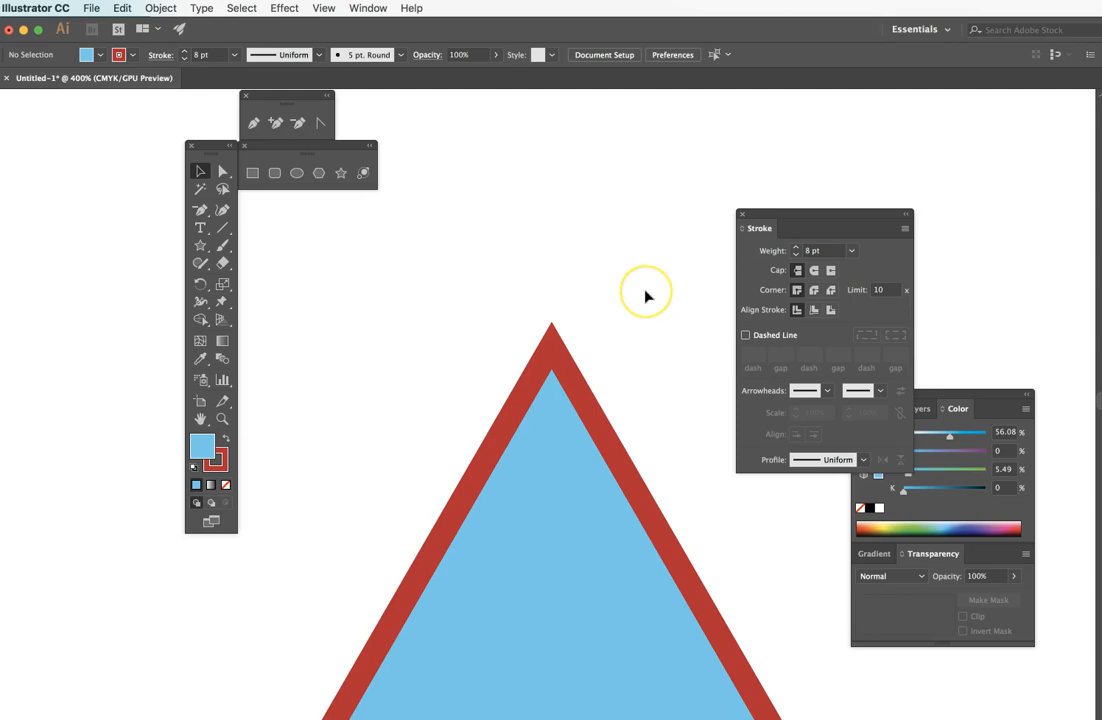
click(645, 294)
click(640, 295)
click(664, 328)
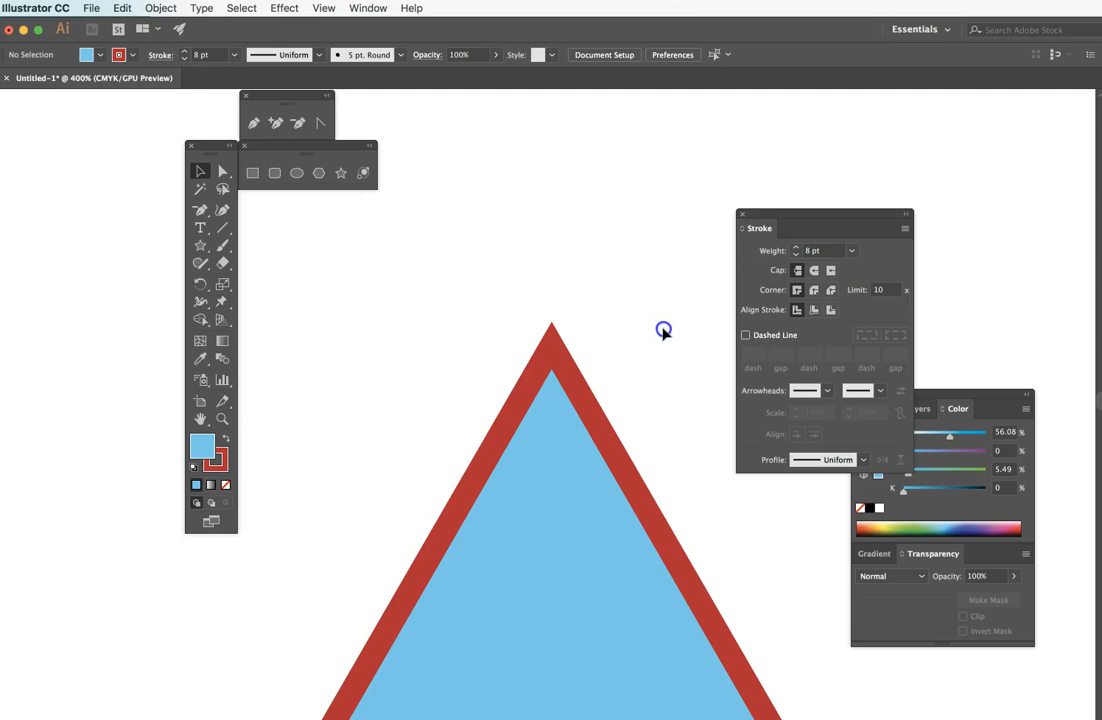
click(536, 376)
click(615, 381)
click(650, 337)
click(575, 380)
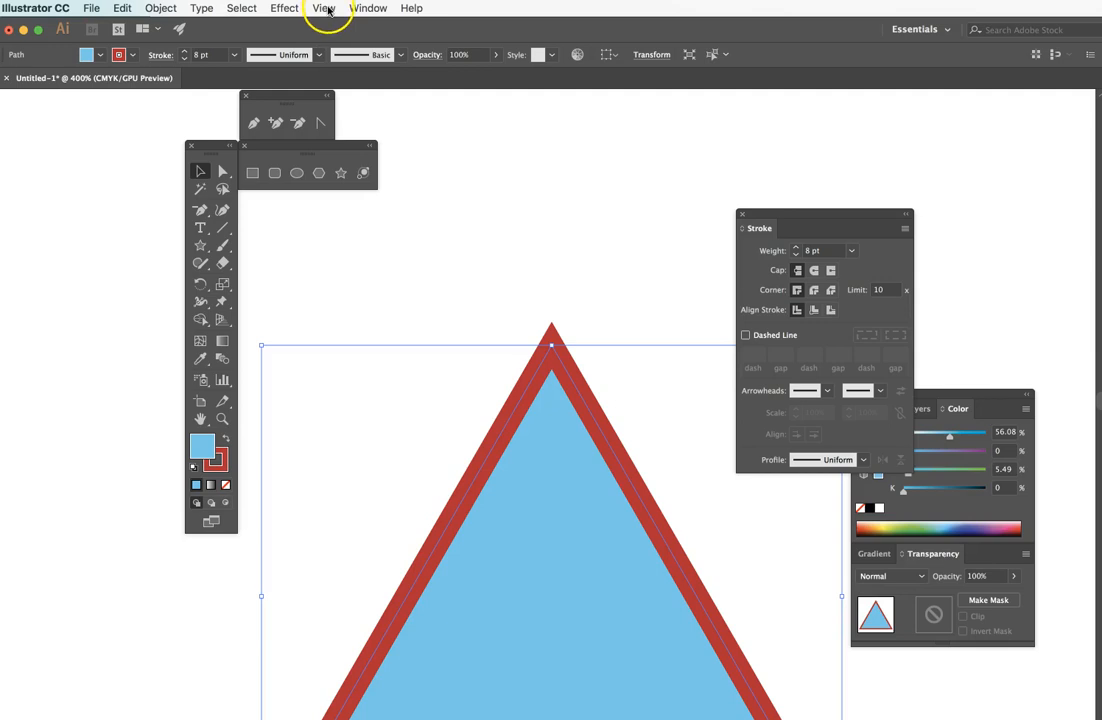
Show the whole triangle at 200% and review the view options, including hiding edges and the bounding box
alt+super+click(566, 397)
alt+super+click(586, 409)
click(564, 372)
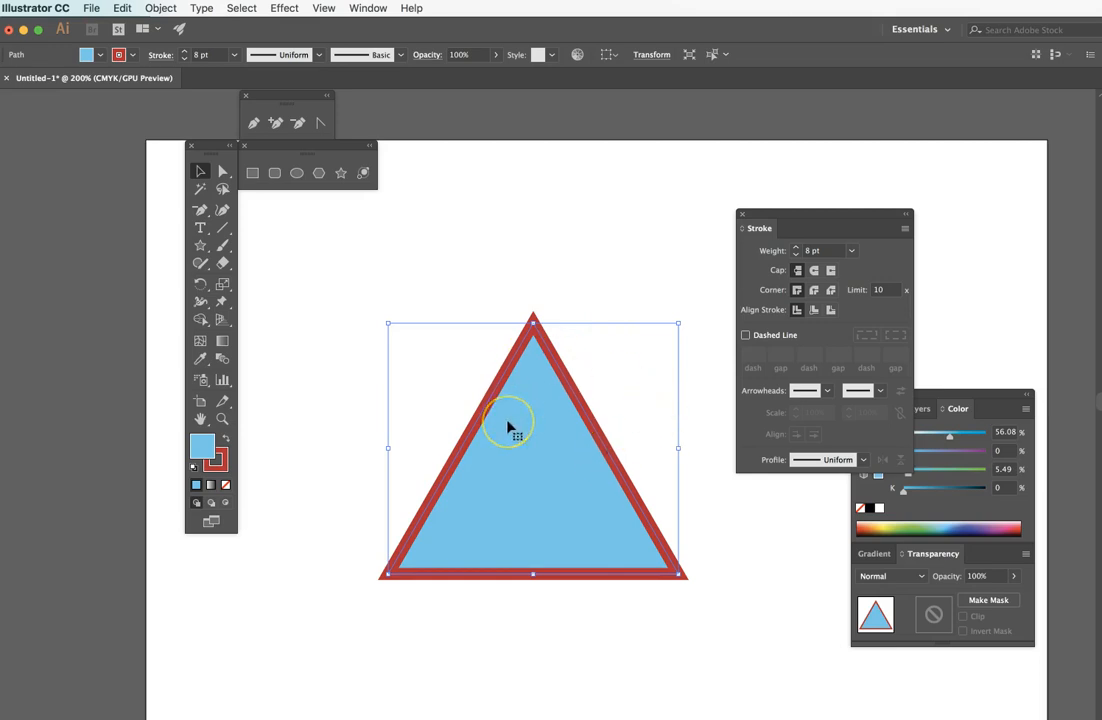
click(605, 386)
click(540, 305)
click(553, 357)
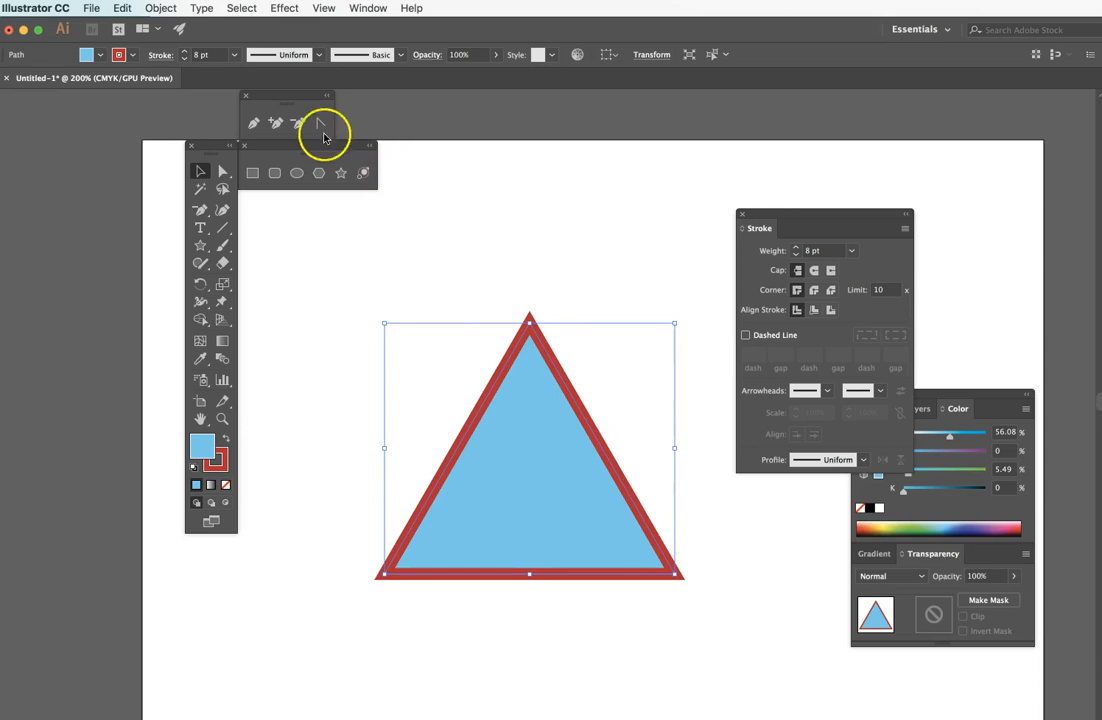
click(324, 9)
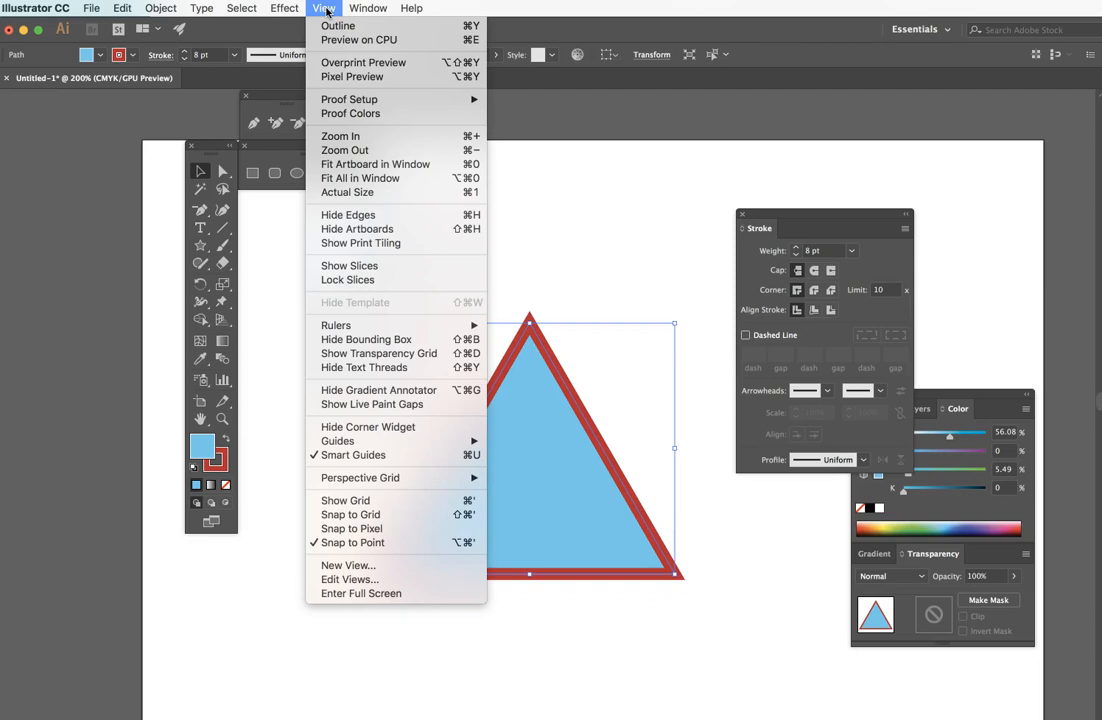
click(612, 256)
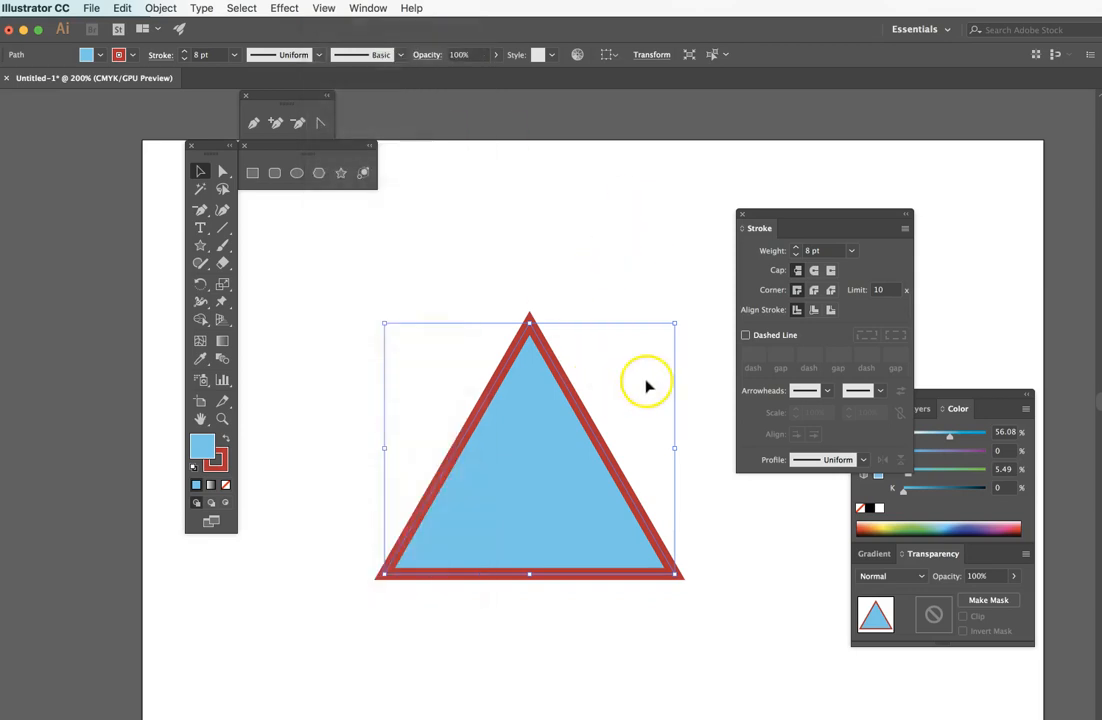
Move the Stroke panel away from the artwork and reposition the triangle nearer the artboard's upper-left corner
drag(770, 214, 878, 211)
key(space)
drag(765, 332, 662, 291)
drag(555, 246, 616, 271)
drag(474, 430, 391, 368)
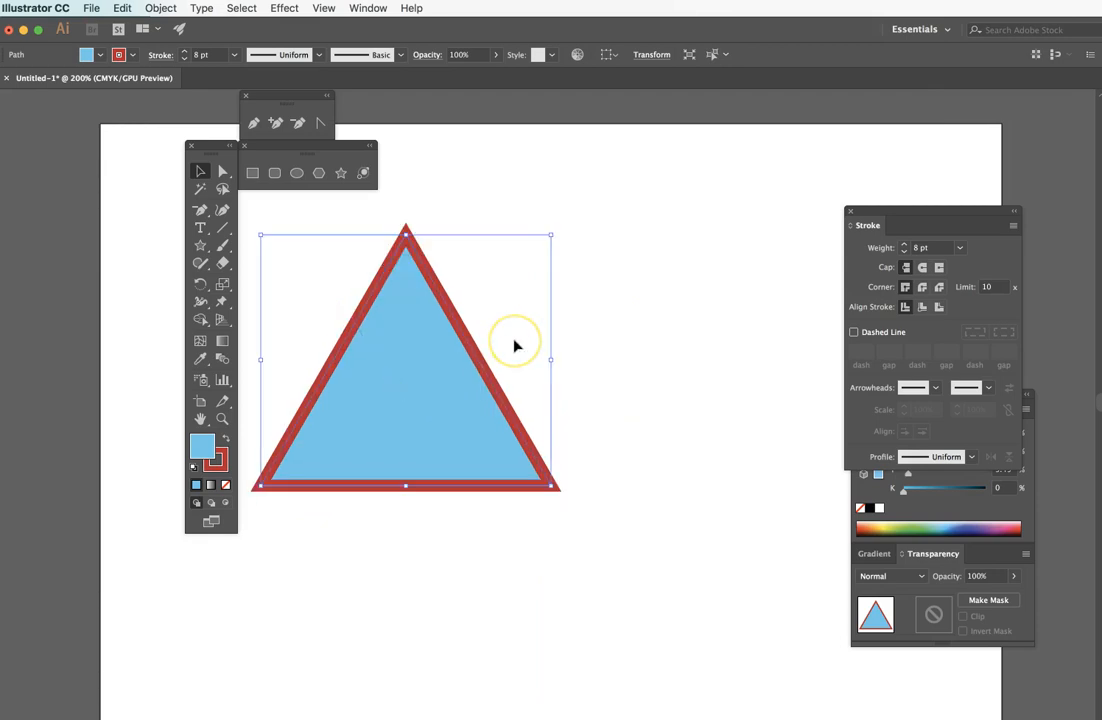
Paste a copy of the triangle and place it below and to the right of the original without overlap
click(610, 321)
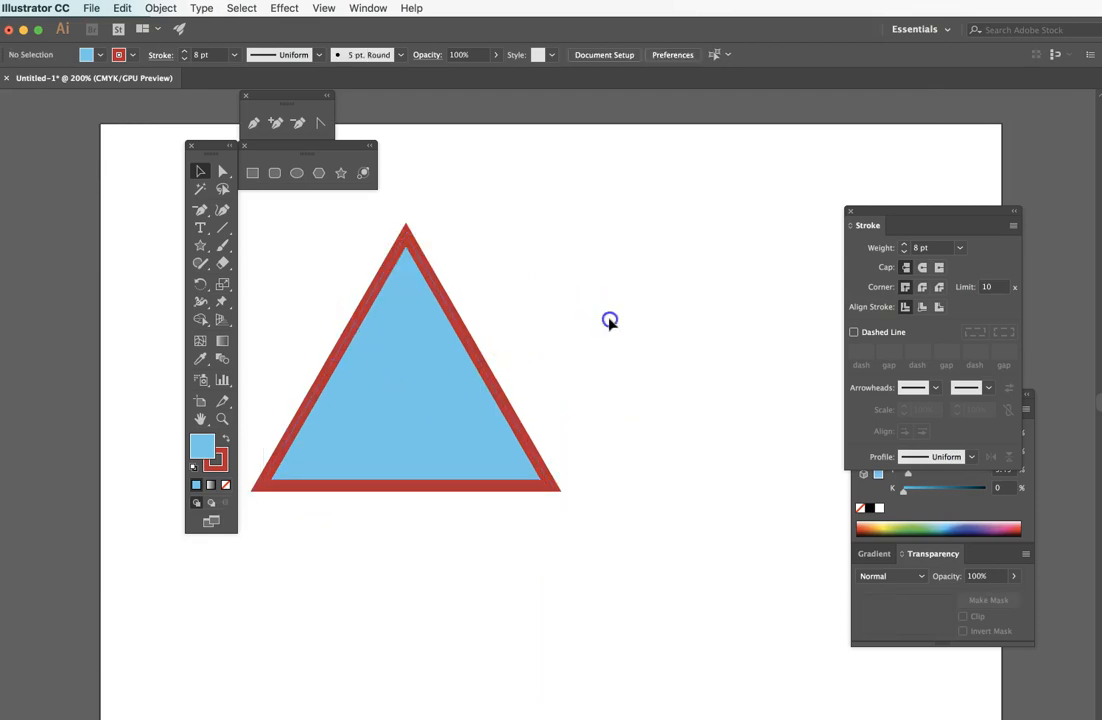
key(ctrl+v)
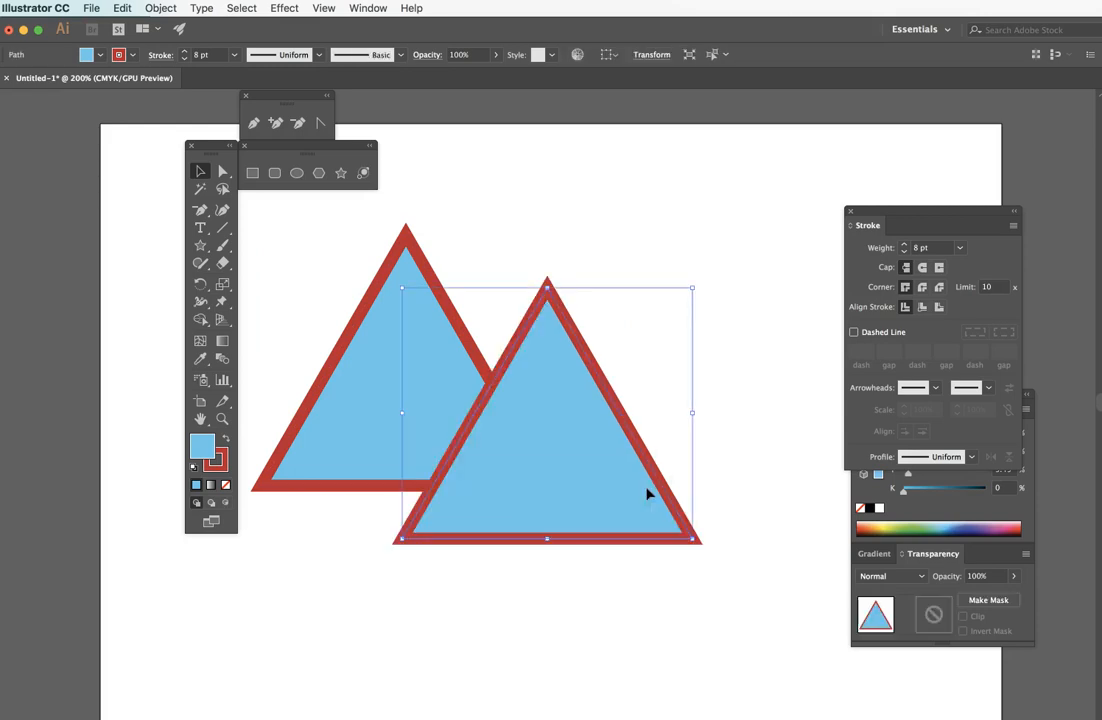
drag(576, 438, 712, 566)
click(603, 327)
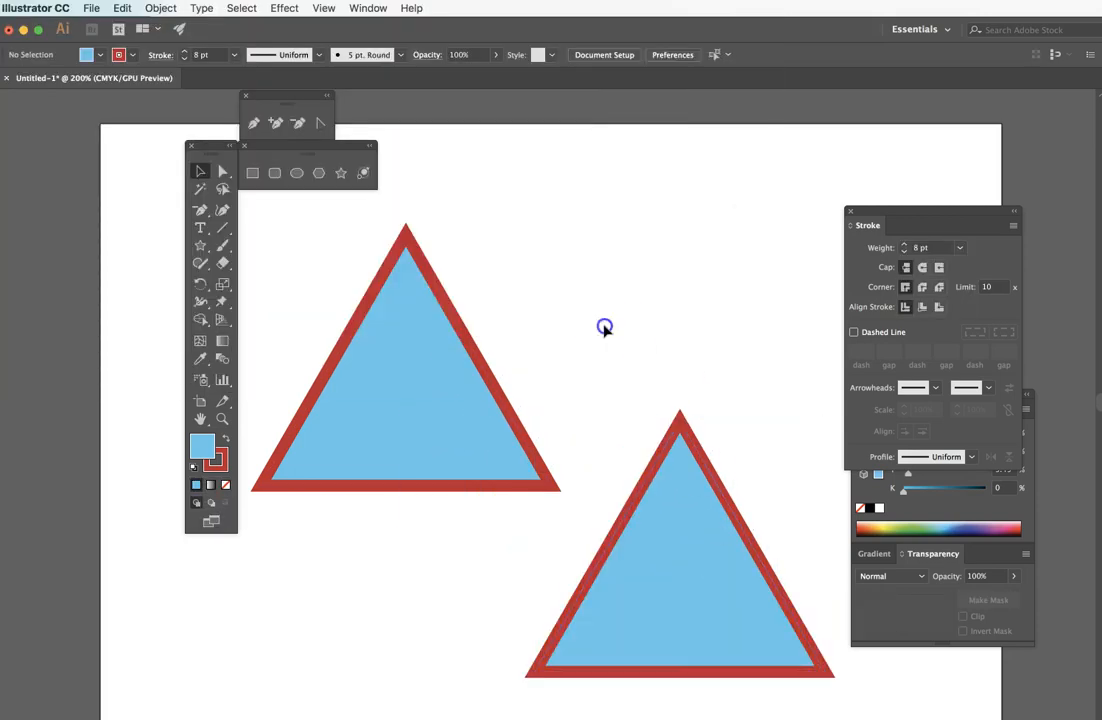
Examine the cut, copy and paste commands with each triangle selected in turn, leaving both triangles deselected
click(386, 400)
click(92, 8)
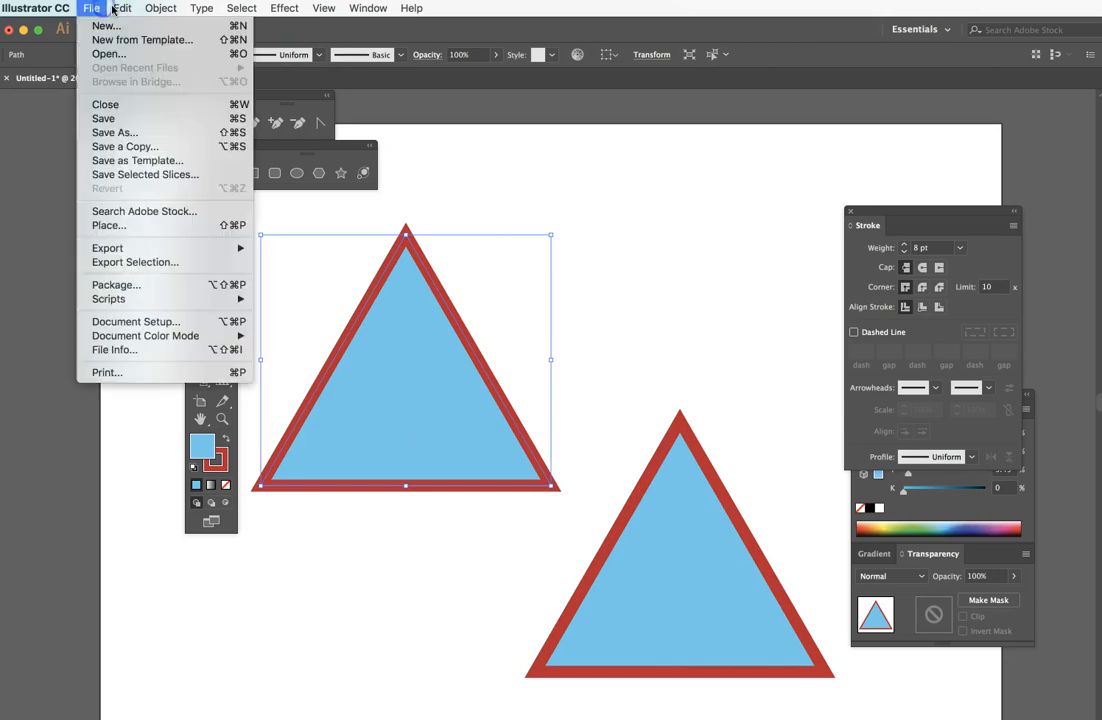
mouse_move(121, 8)
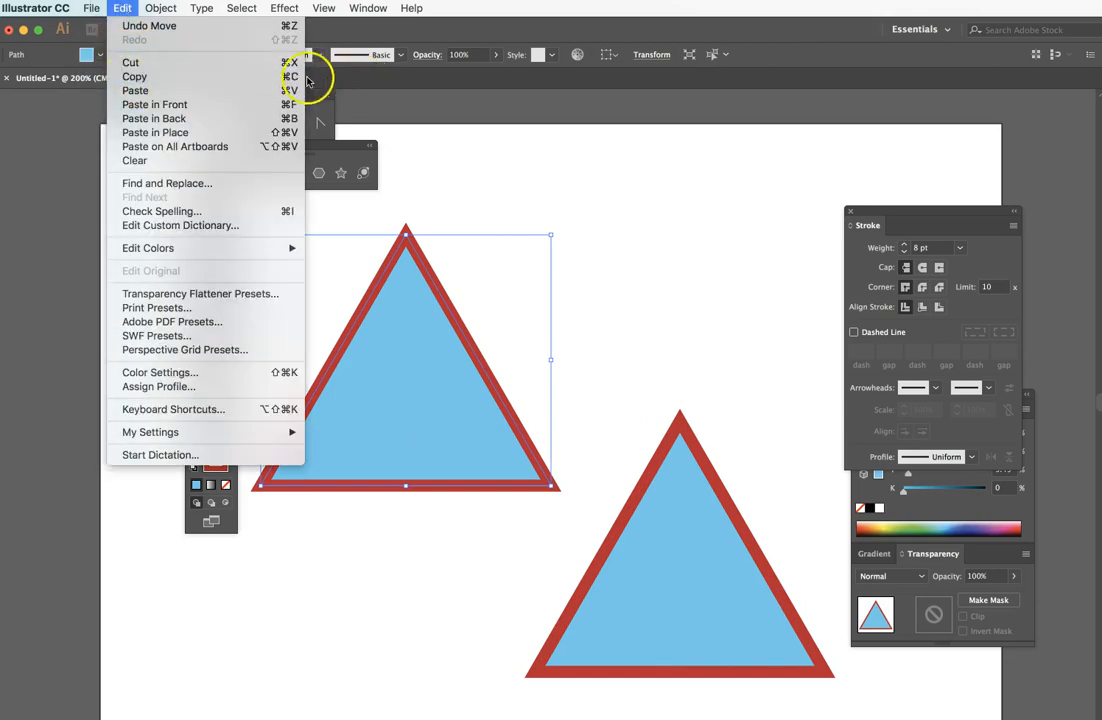
click(760, 241)
click(689, 551)
click(122, 8)
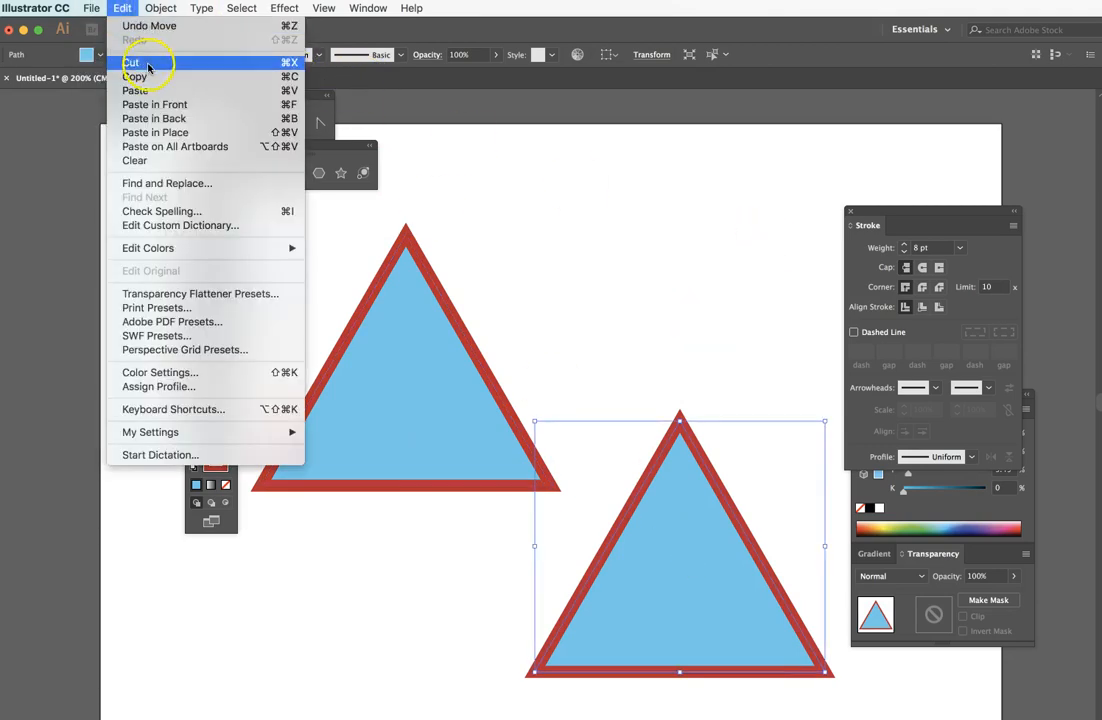
click(659, 211)
click(577, 263)
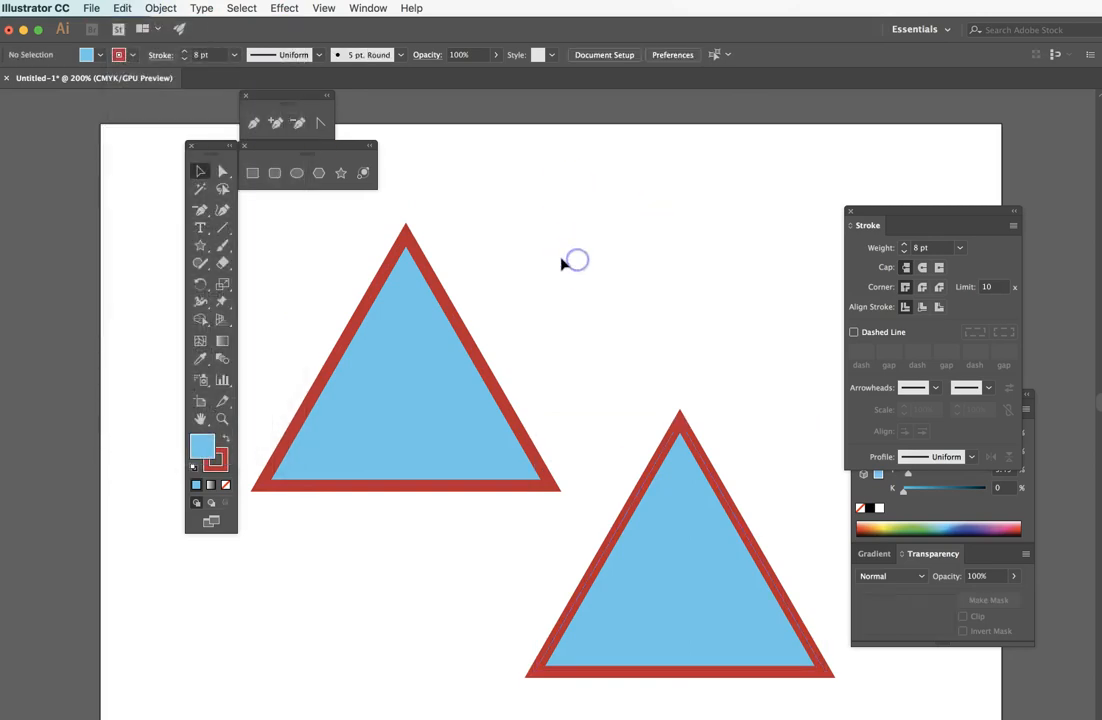
Select both triangles, switch the document to Outline view, and leave both triangles deselected
drag(336, 276, 750, 530)
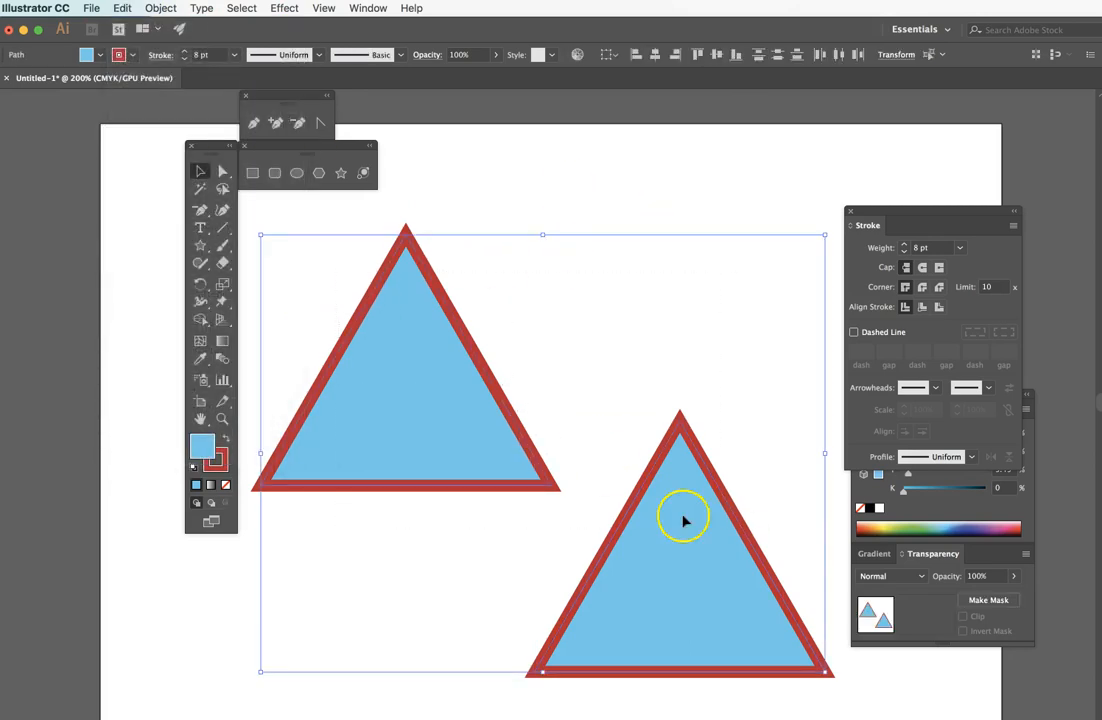
click(322, 8)
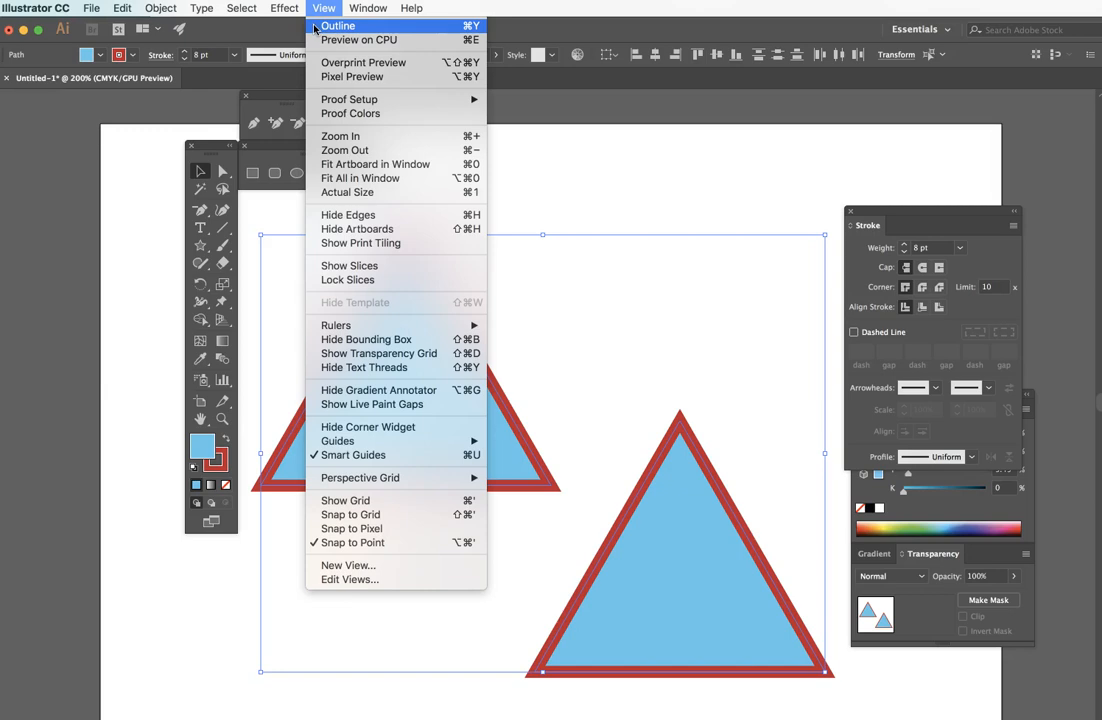
click(315, 27)
click(605, 445)
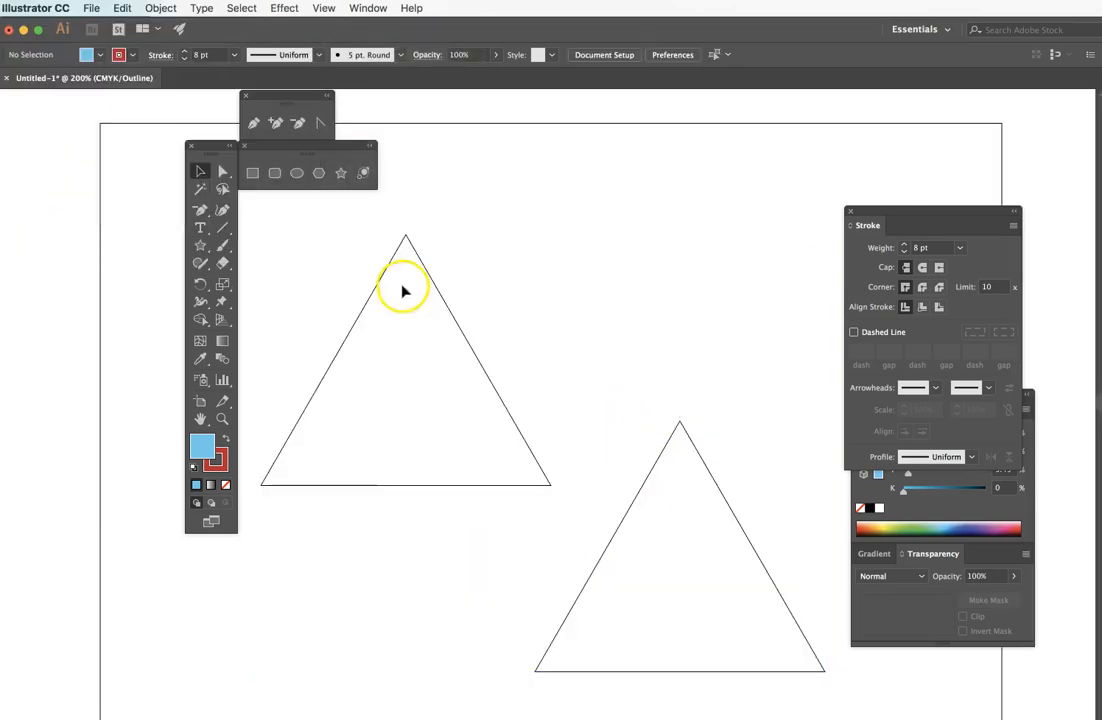
Shift the Stroke panel further from the artwork and place the two triangle outlines side by side in the artboard's upper half
alt+super+click(607, 399)
alt+super+click(584, 404)
drag(568, 416, 654, 312)
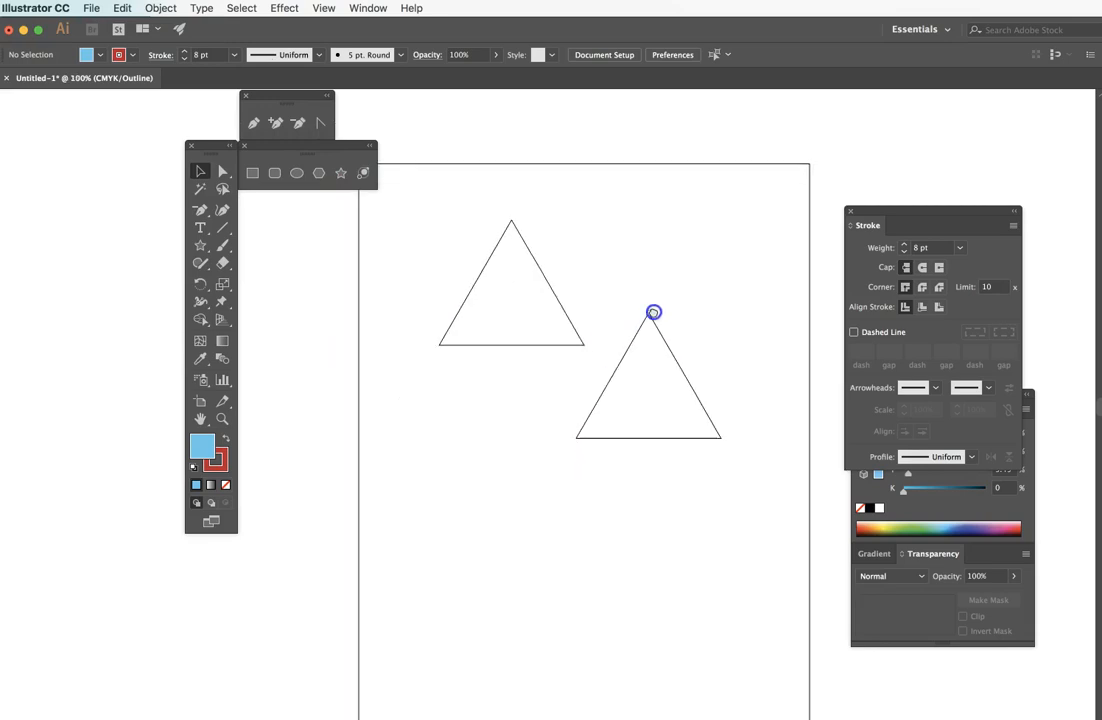
drag(871, 216, 965, 220)
alt+super+click(582, 437)
drag(582, 437, 656, 440)
drag(550, 368, 624, 387)
click(554, 305)
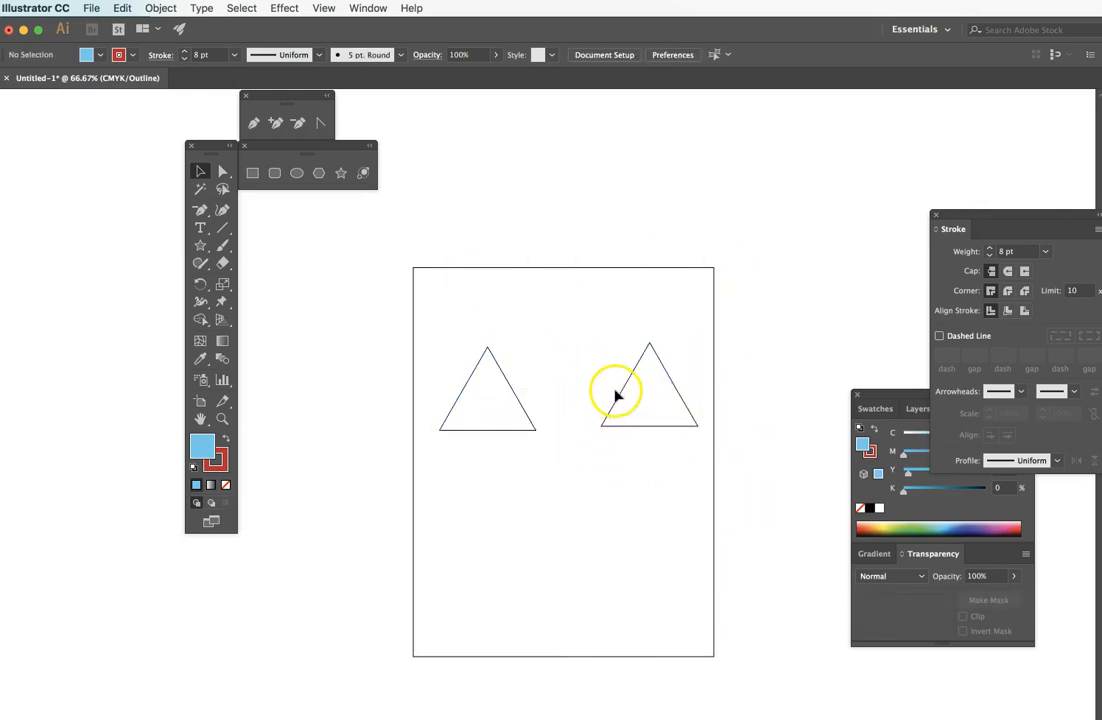
Arrange the outlines diagonally, with the second triangle below and to the right of the first, and display them at 150%
drag(615, 398, 577, 455)
drag(523, 411, 556, 414)
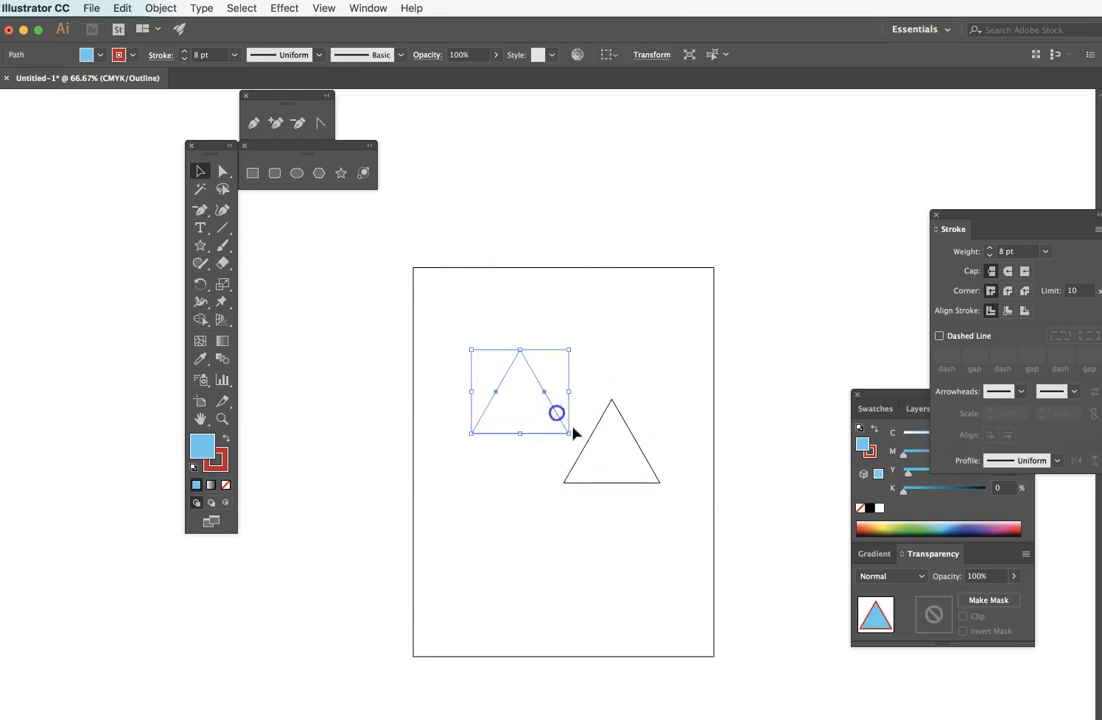
click(586, 470)
super+click(588, 473)
super+click(597, 471)
drag(427, 301, 582, 494)
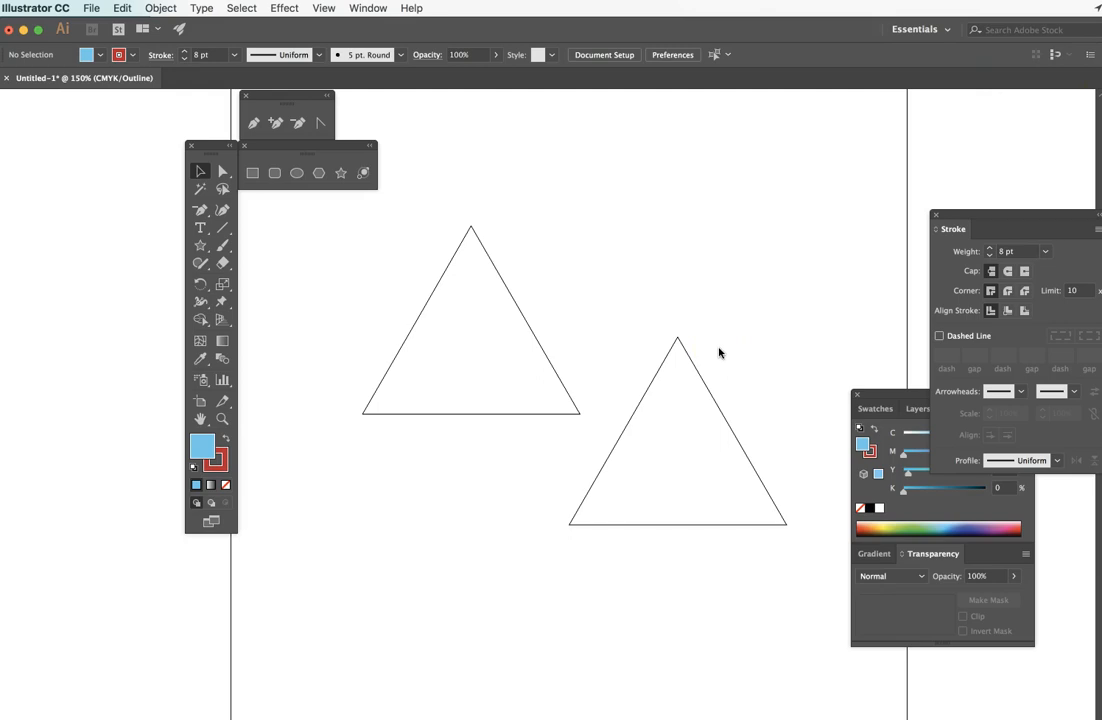
Select both triangle outlines, return the document to GPU Preview, and deselect them
drag(470, 228, 770, 450)
click(323, 9)
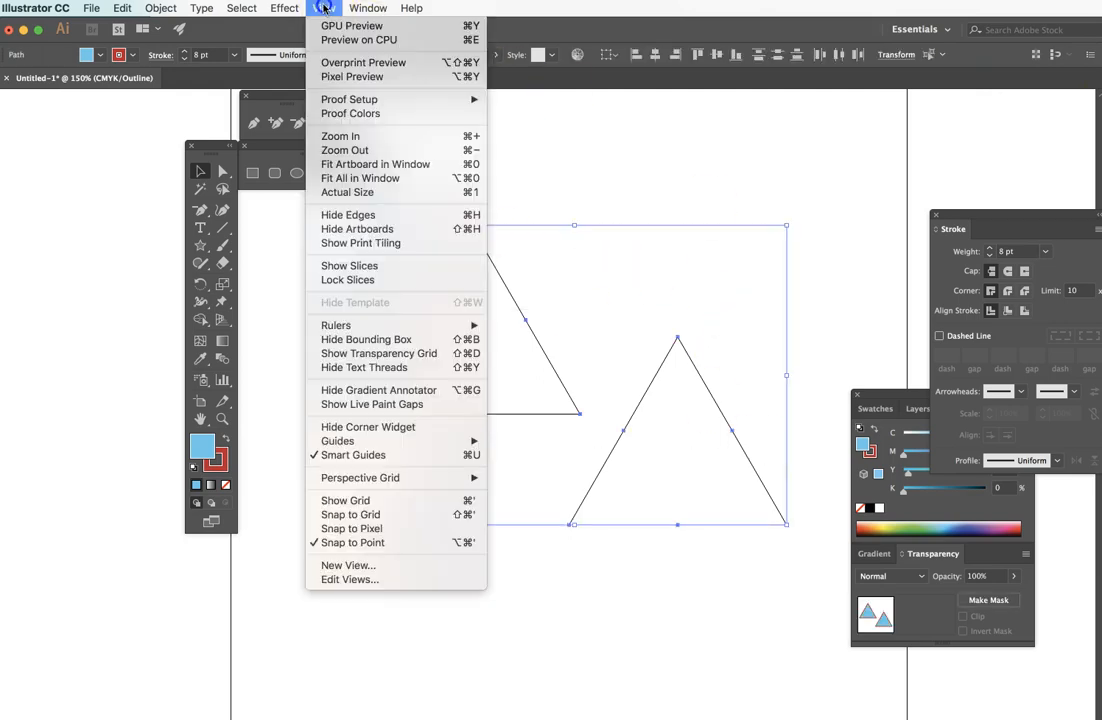
click(330, 27)
click(600, 172)
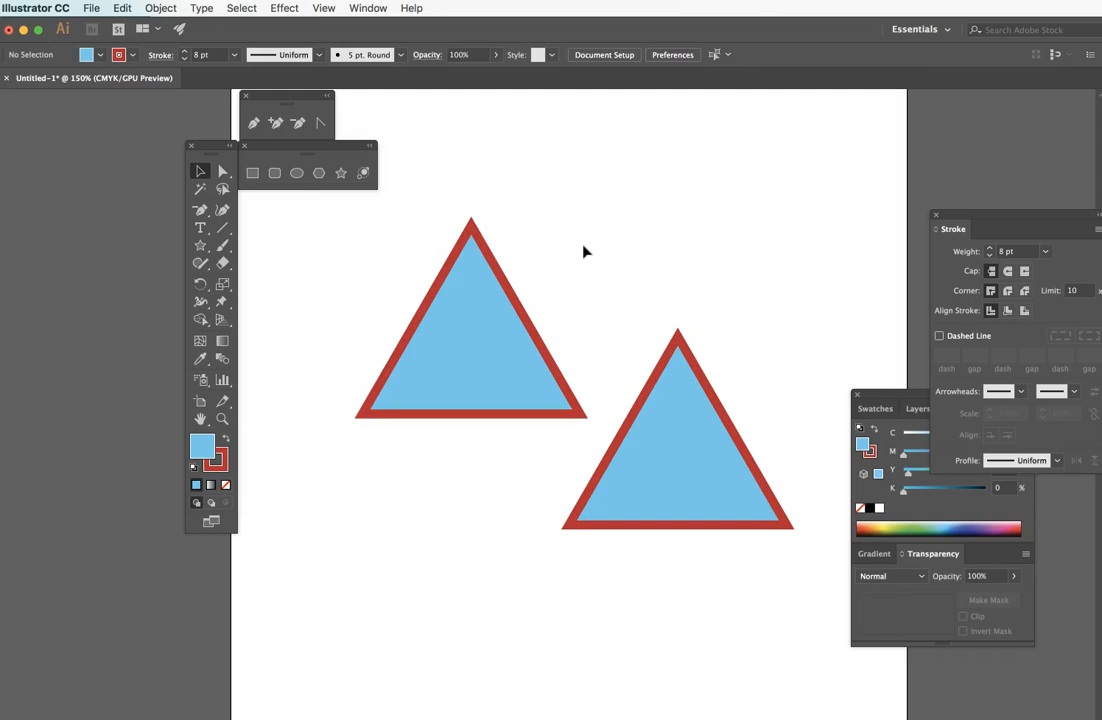
Bring the Stroke panel closer to the artwork and give the lower-right triangle's stroke a Round Join corner
click(678, 346)
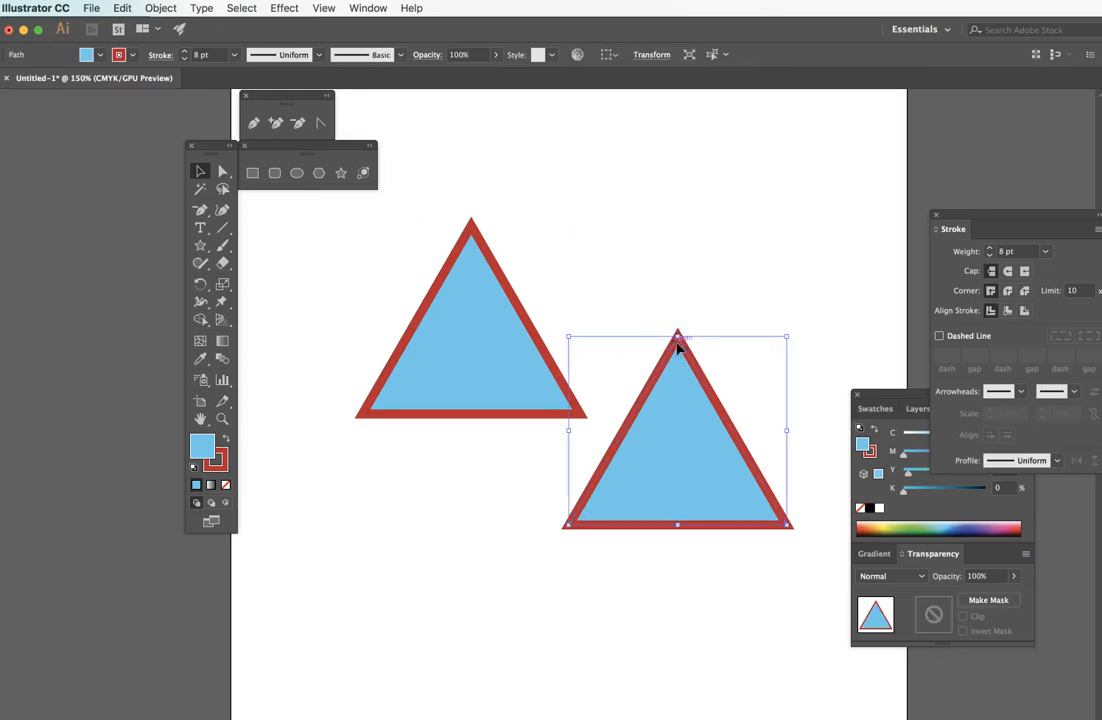
drag(985, 215, 817, 230)
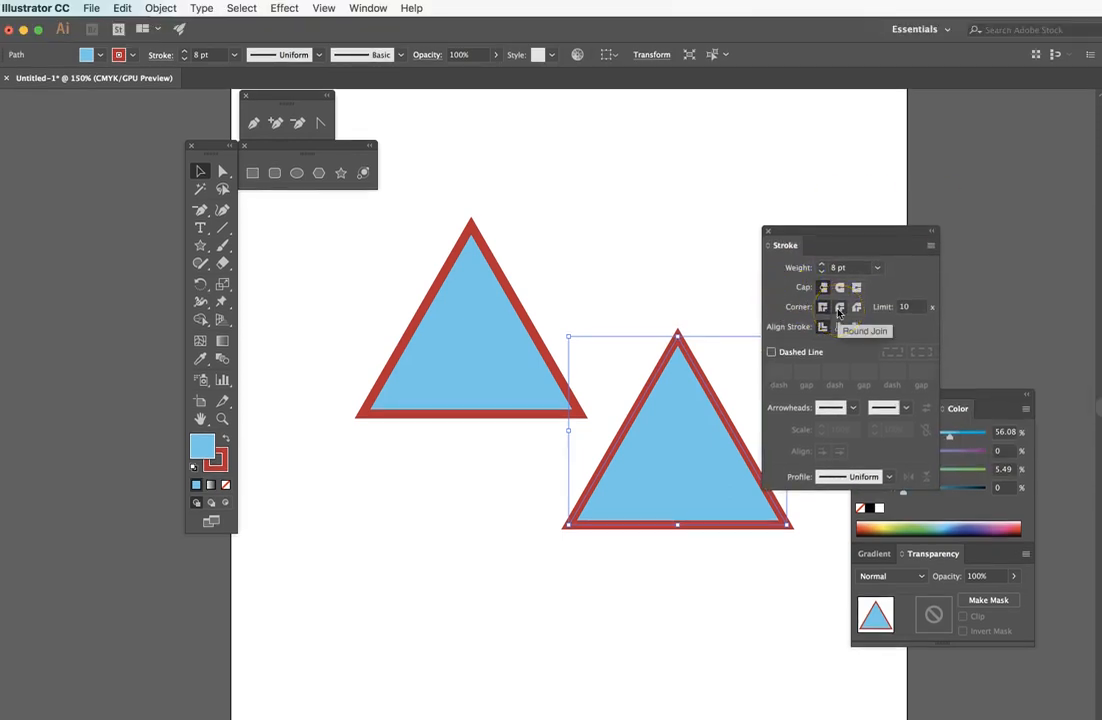
click(839, 311)
click(698, 285)
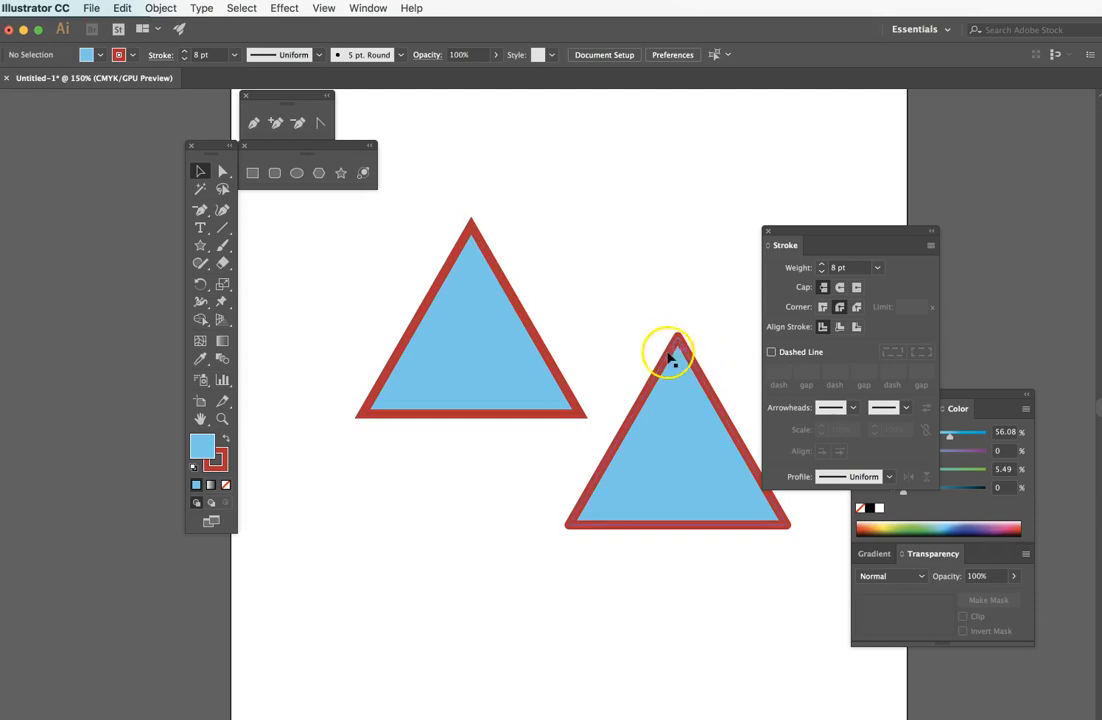
Compare the sharp-cornered and round-cornered triangles in Outline view and in GPU Preview
click(474, 236)
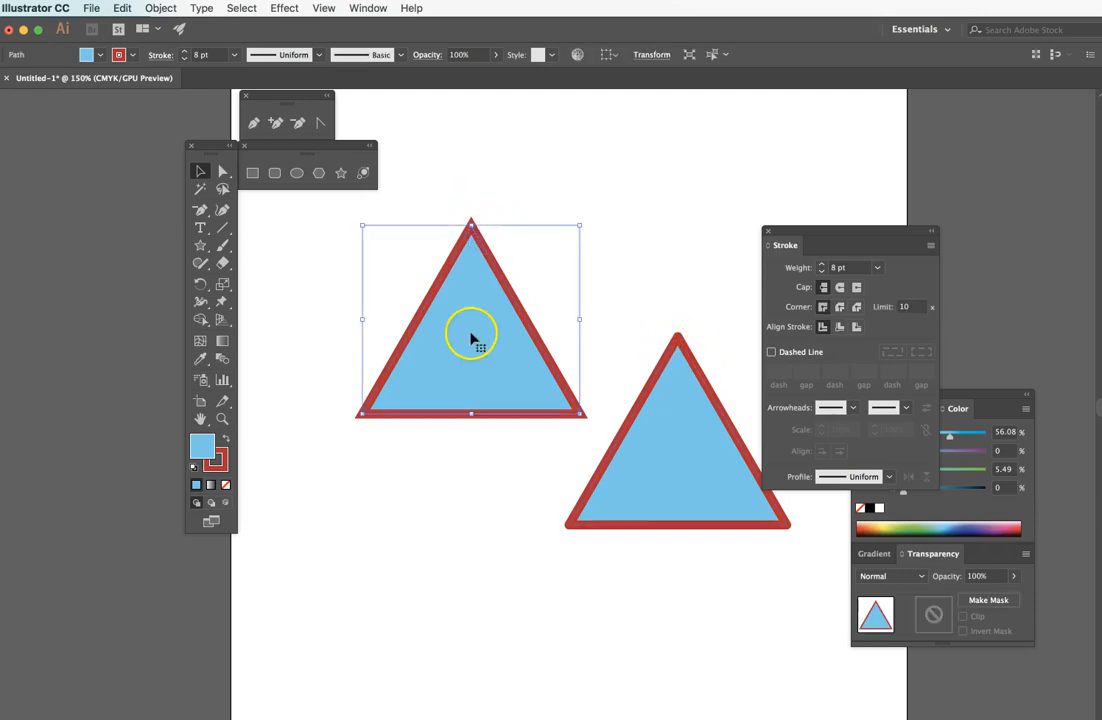
click(512, 212)
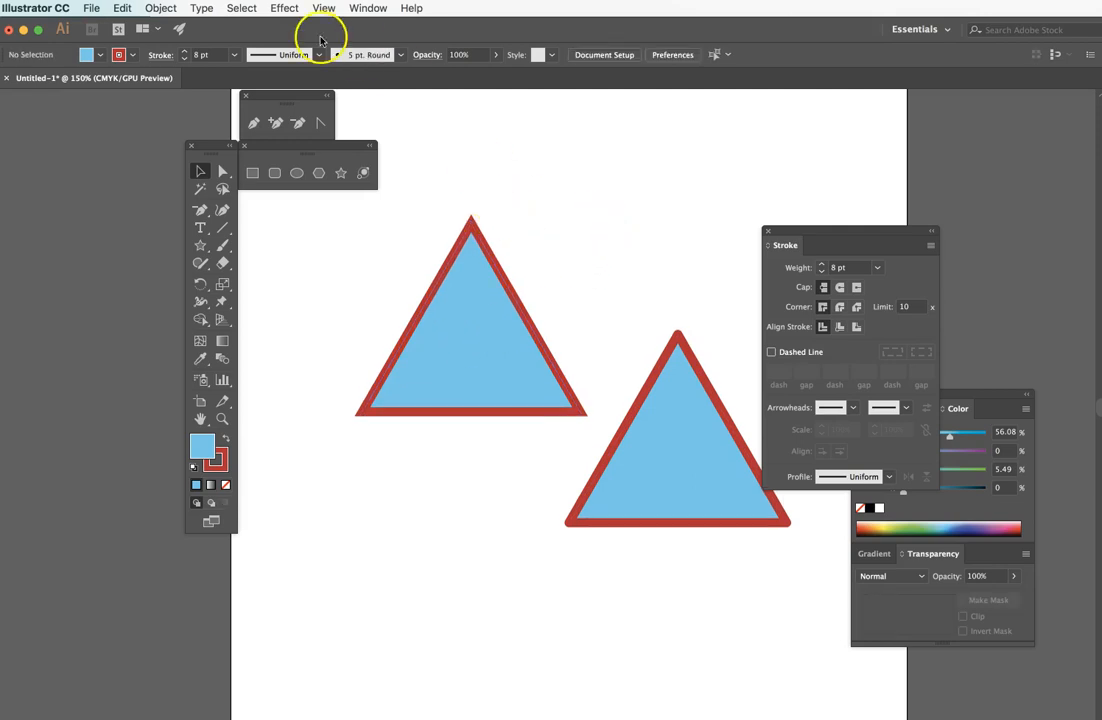
click(320, 10)
click(330, 25)
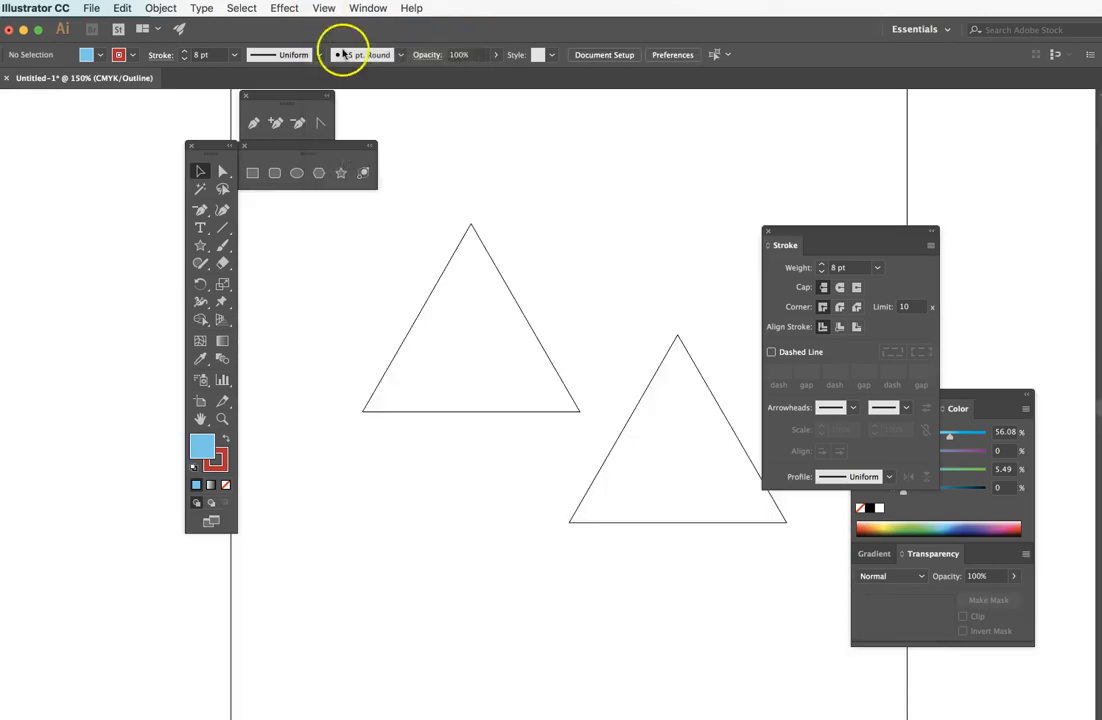
click(643, 200)
click(325, 9)
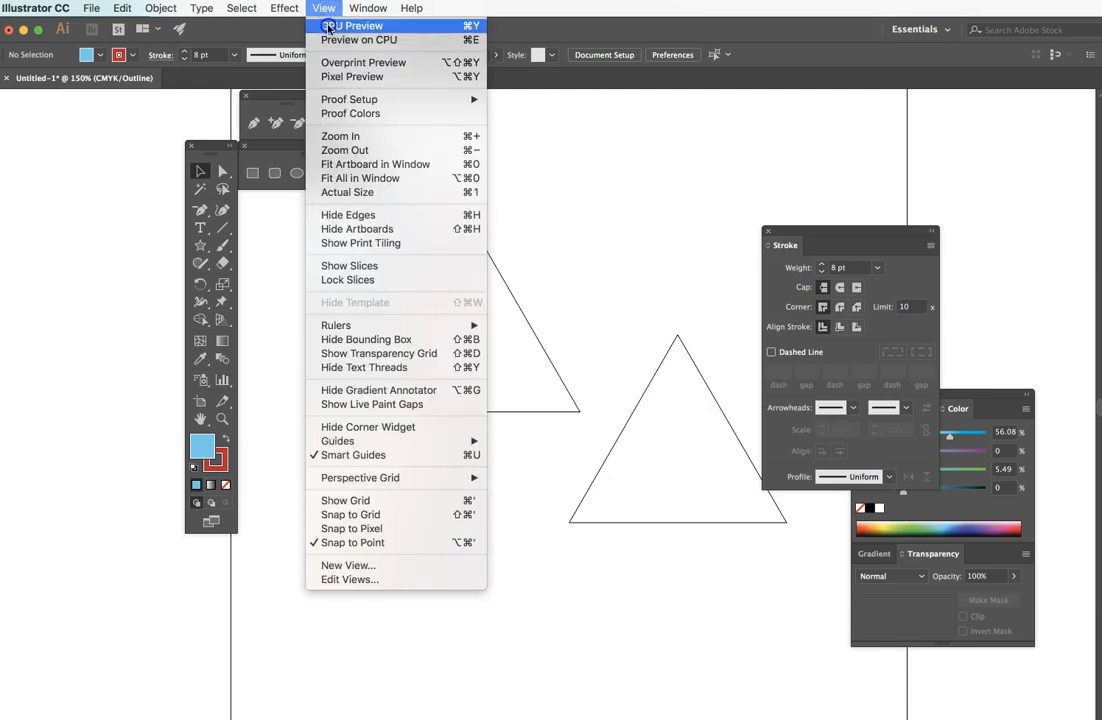
click(328, 26)
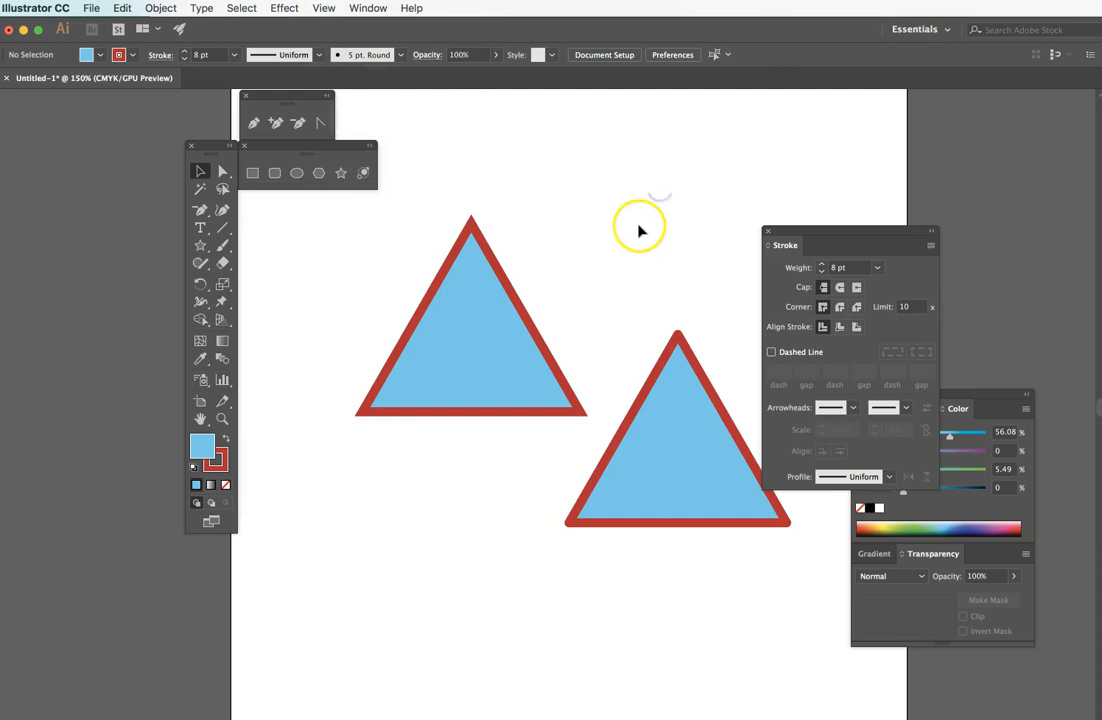
Fill the upper-left triangle with pink (C 0, M 95.29, Y 9.02, K 0) from the color spectrum and deselect it
click(464, 322)
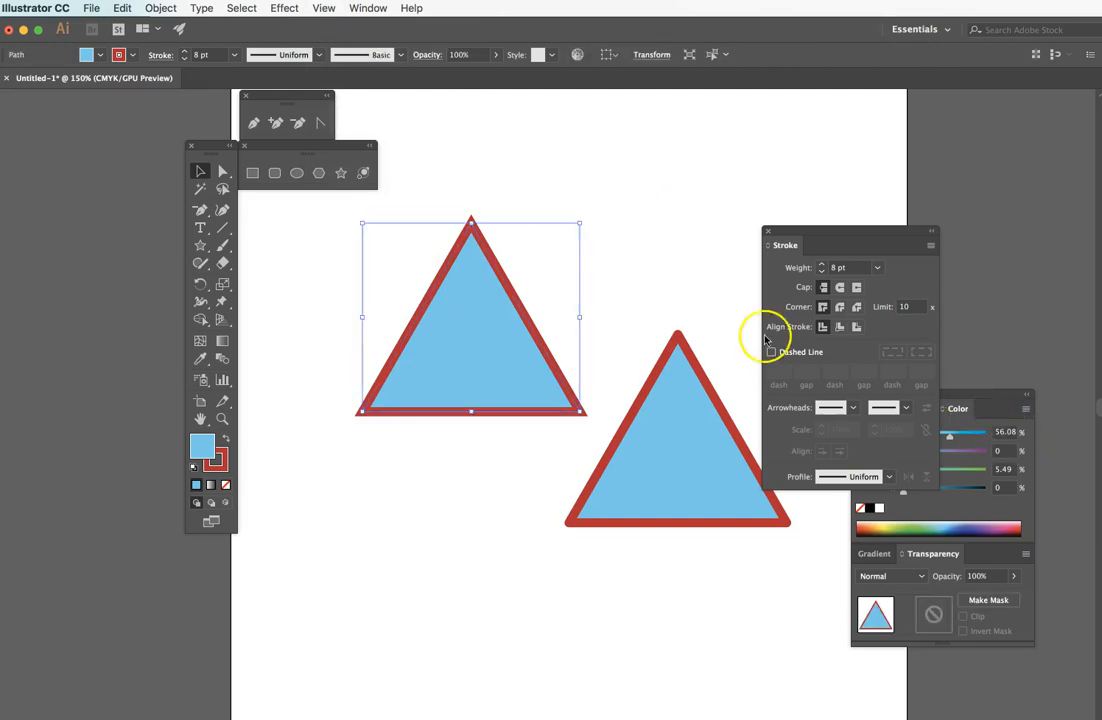
click(997, 520)
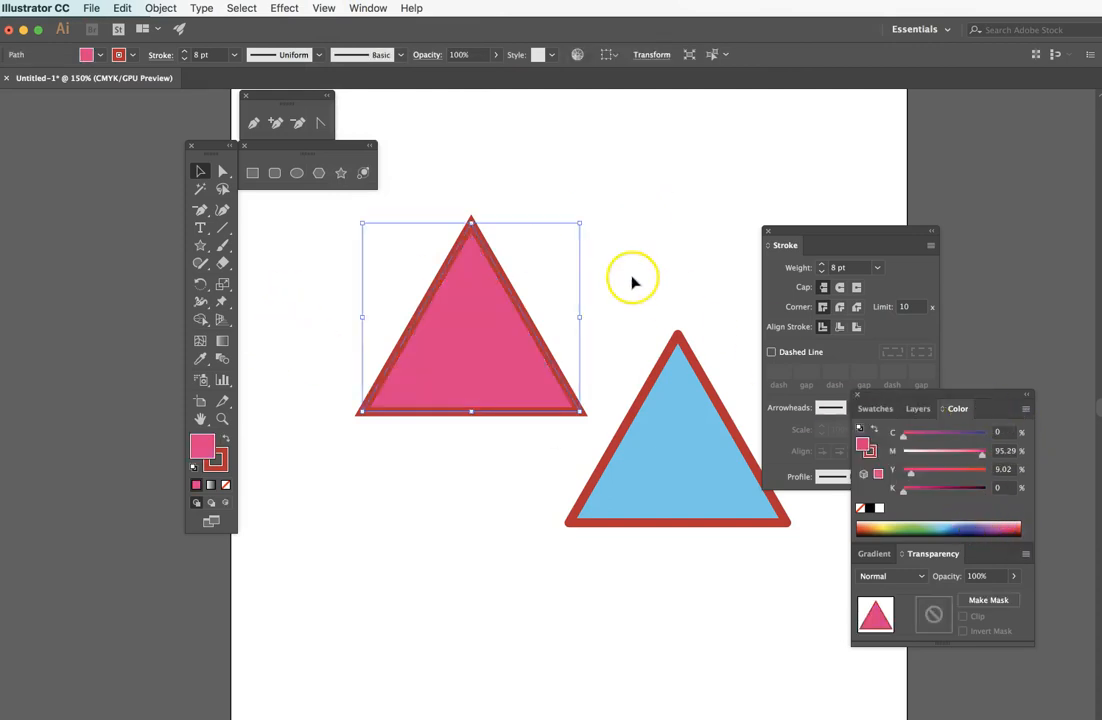
click(622, 320)
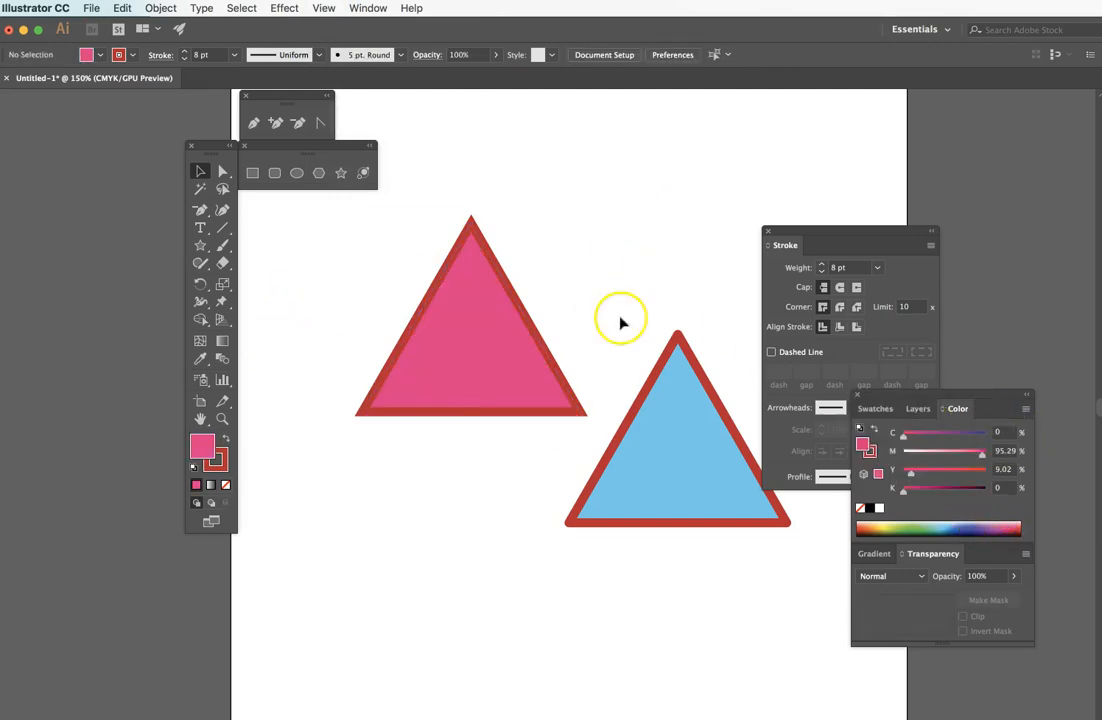
Set the pink triangle's stroke to None, leaving the fill color active and the triangle deselected
click(516, 385)
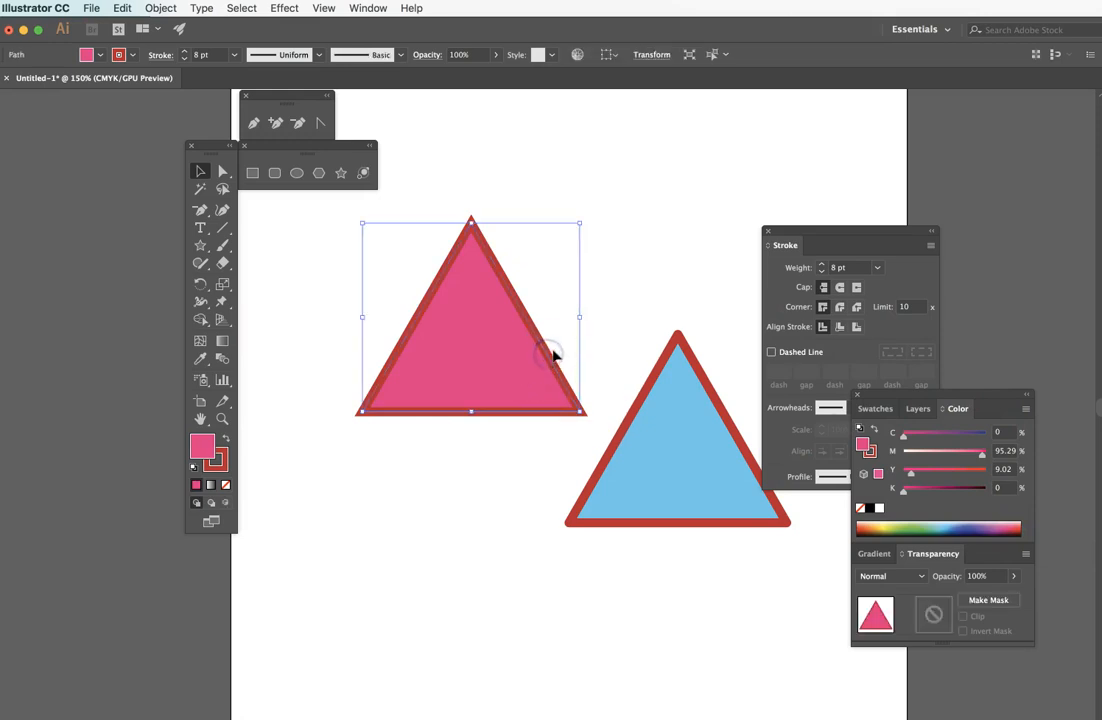
click(122, 54)
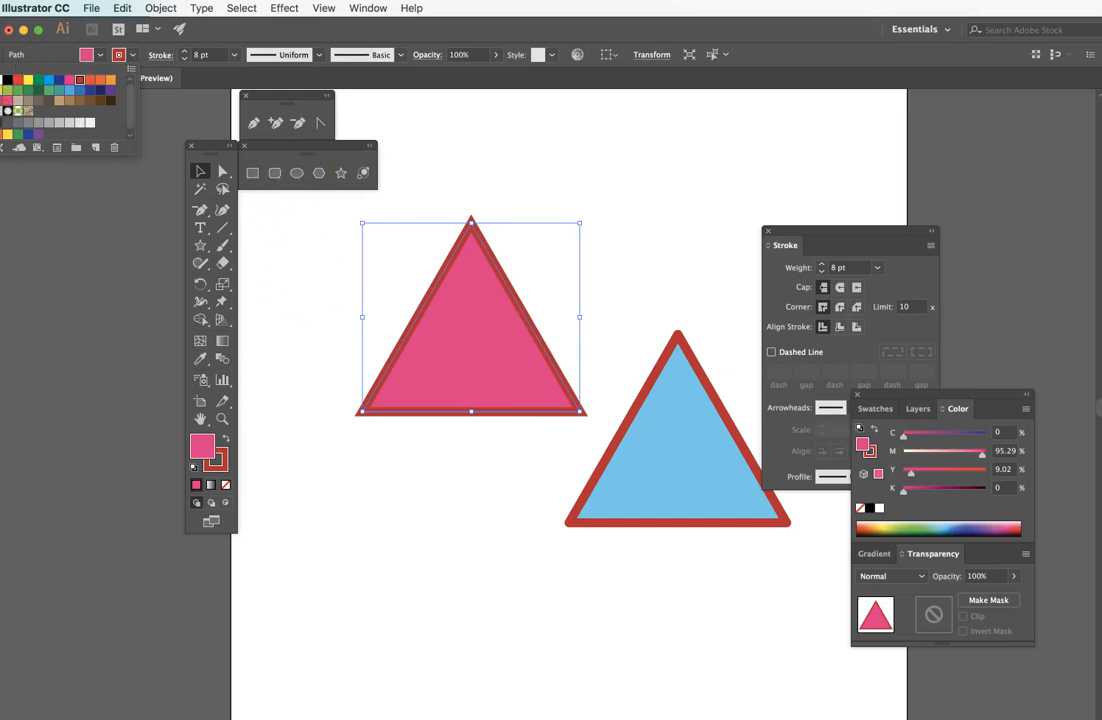
click(0, 80)
click(474, 162)
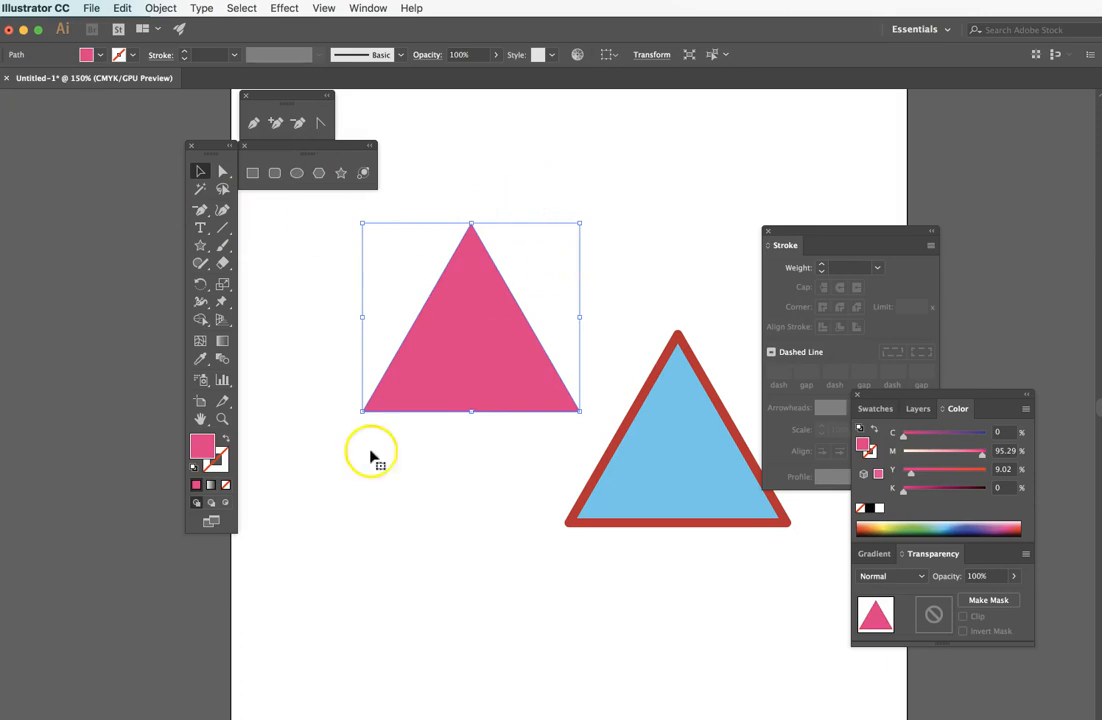
click(213, 466)
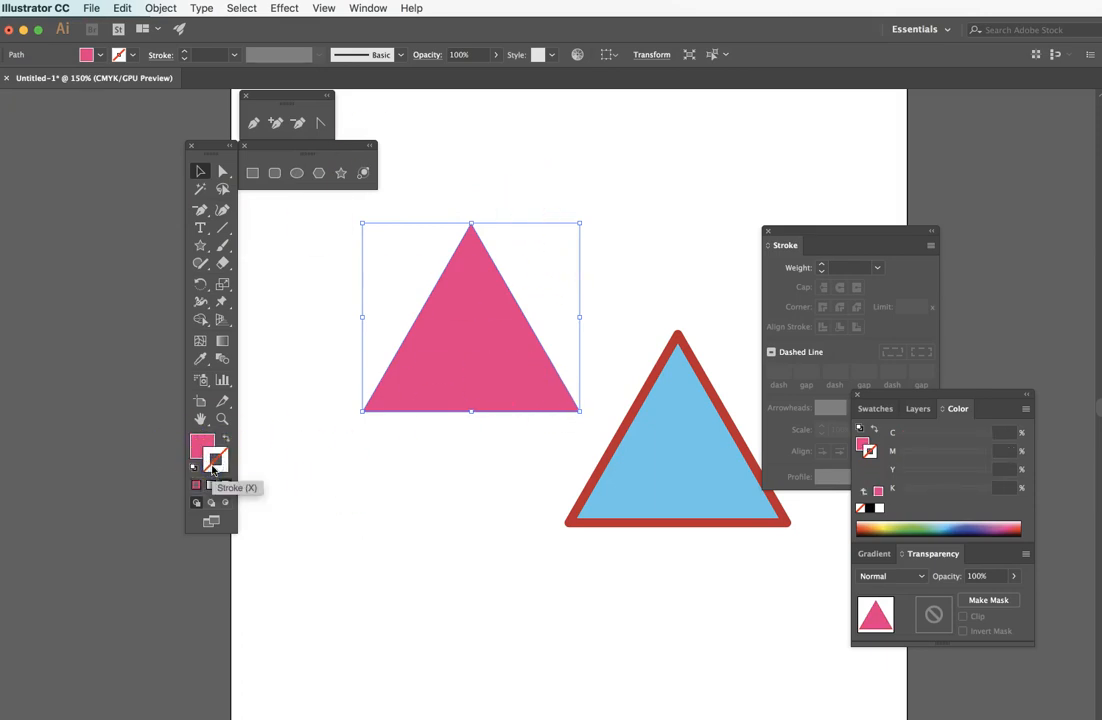
click(199, 440)
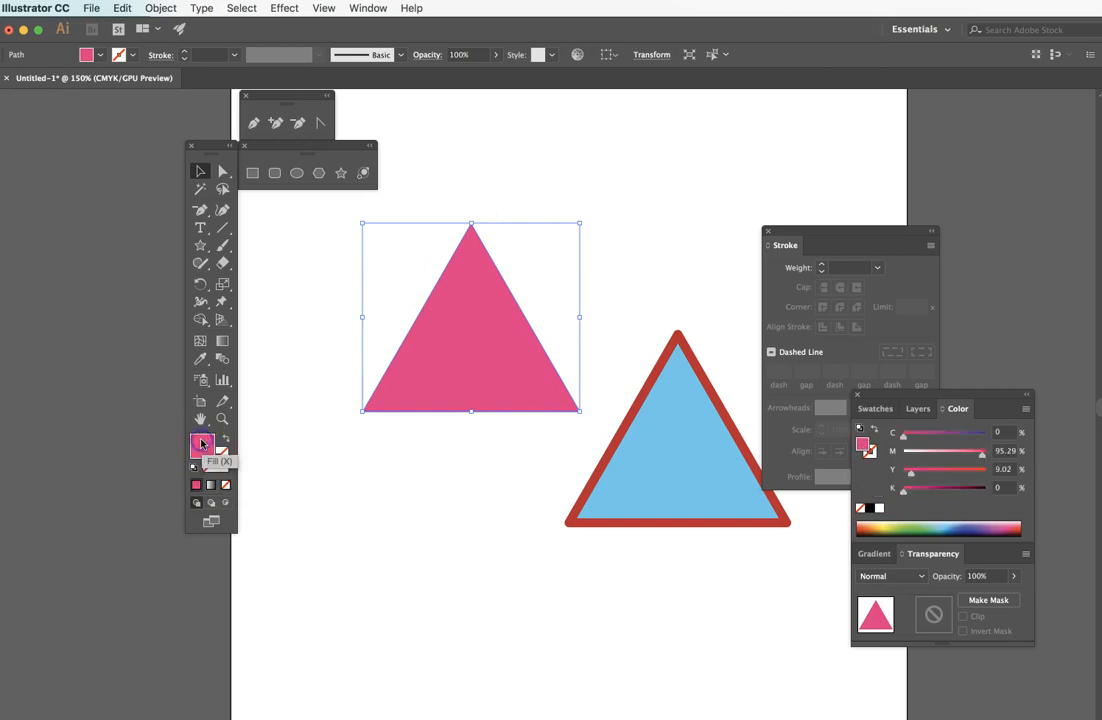
click(467, 509)
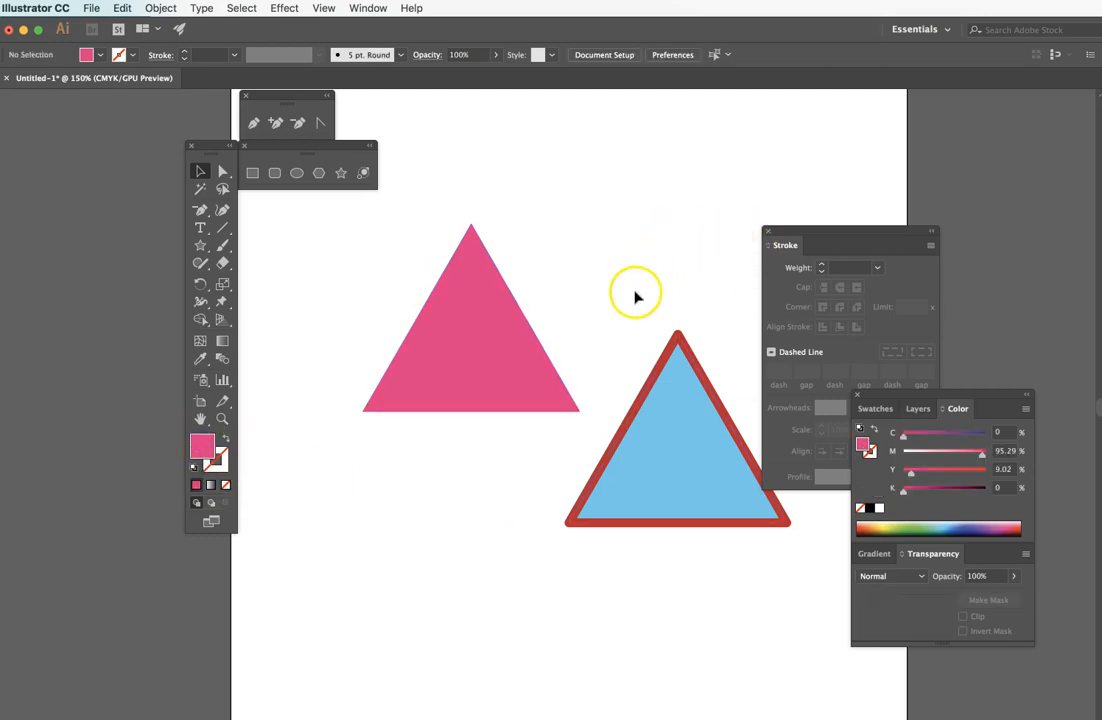
Delete both triangles while in Outline view and return the empty artboard to GPU Preview
click(323, 8)
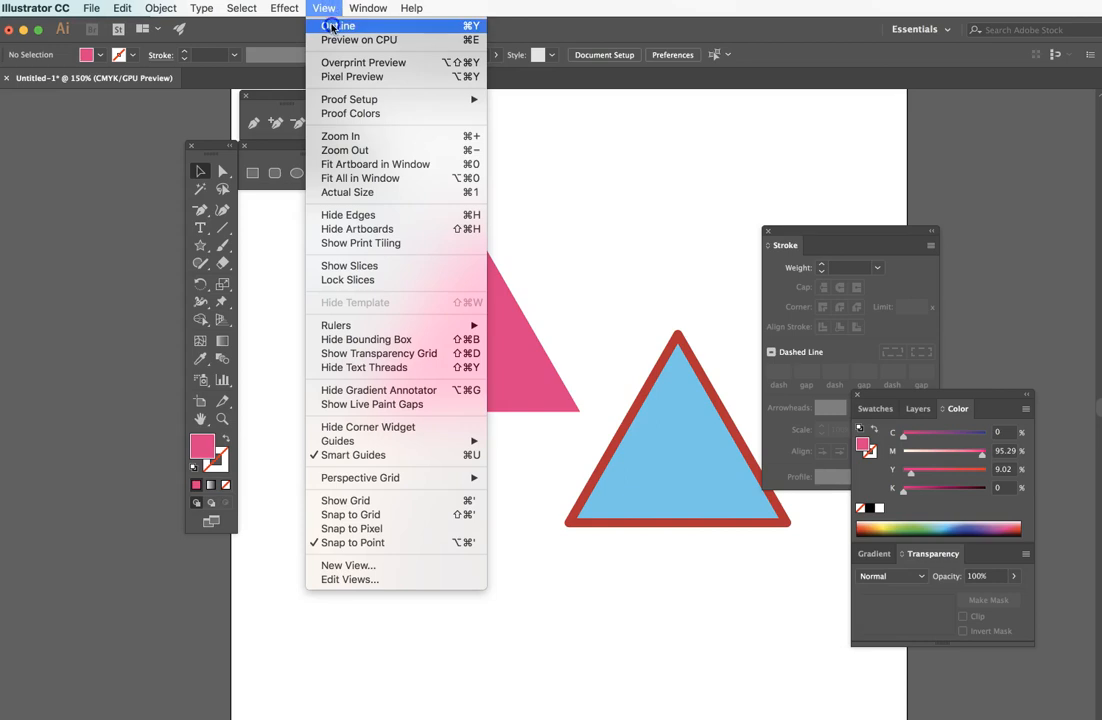
click(332, 30)
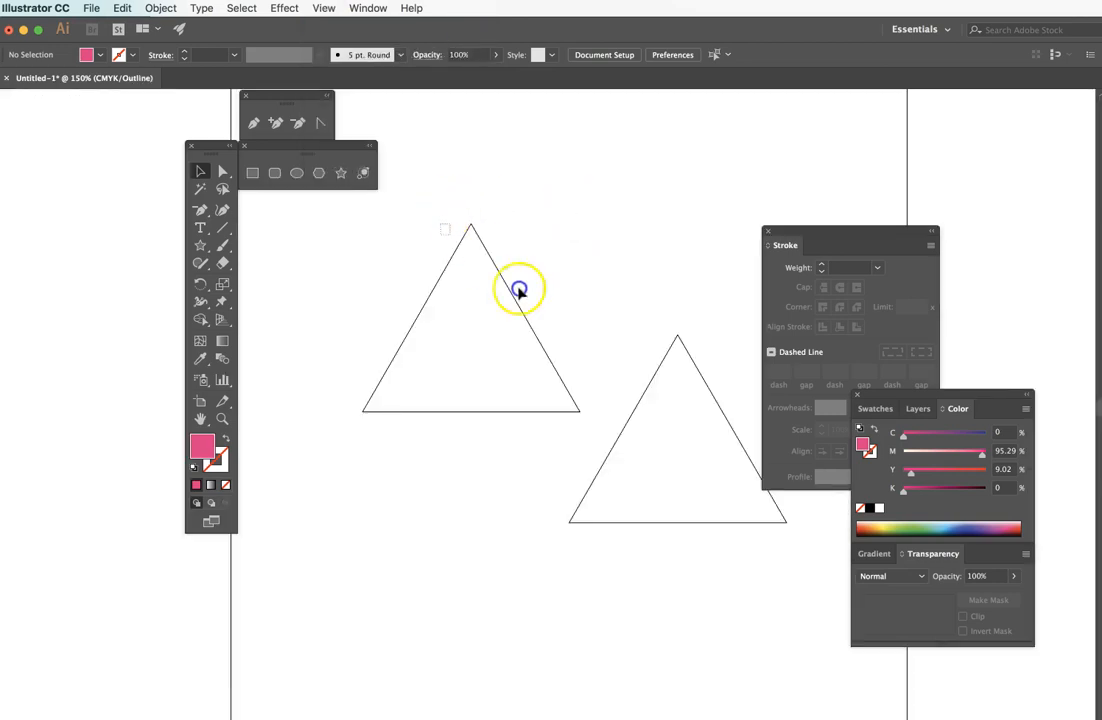
drag(517, 290, 675, 450)
key(Delete)
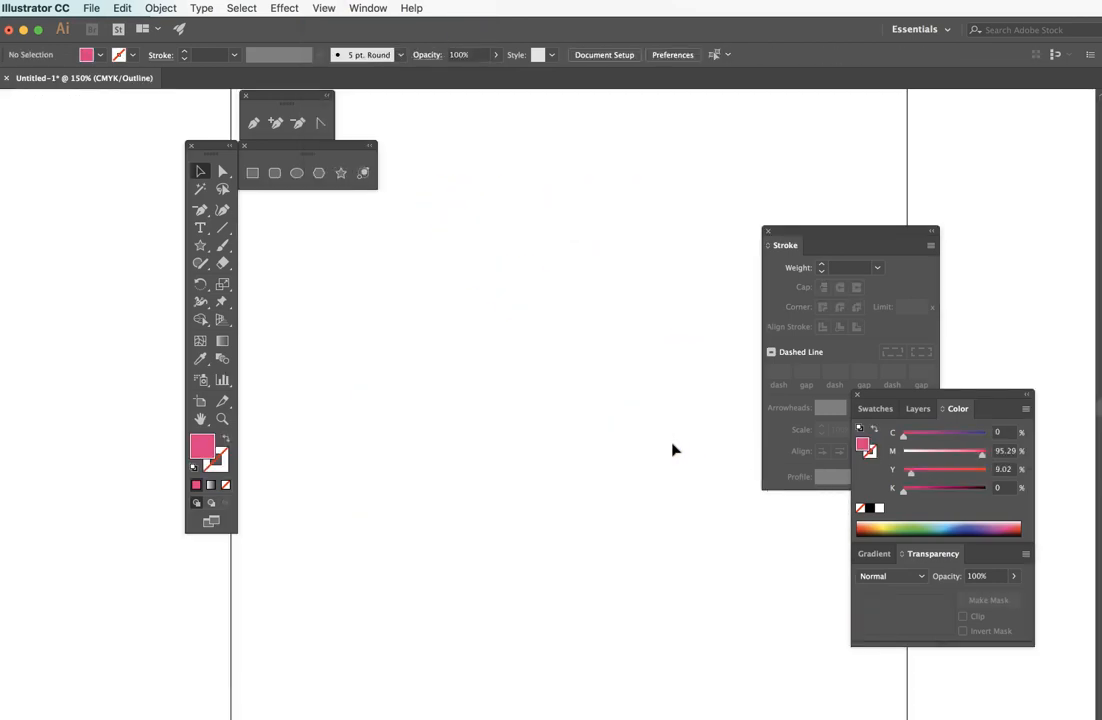
click(323, 8)
click(340, 26)
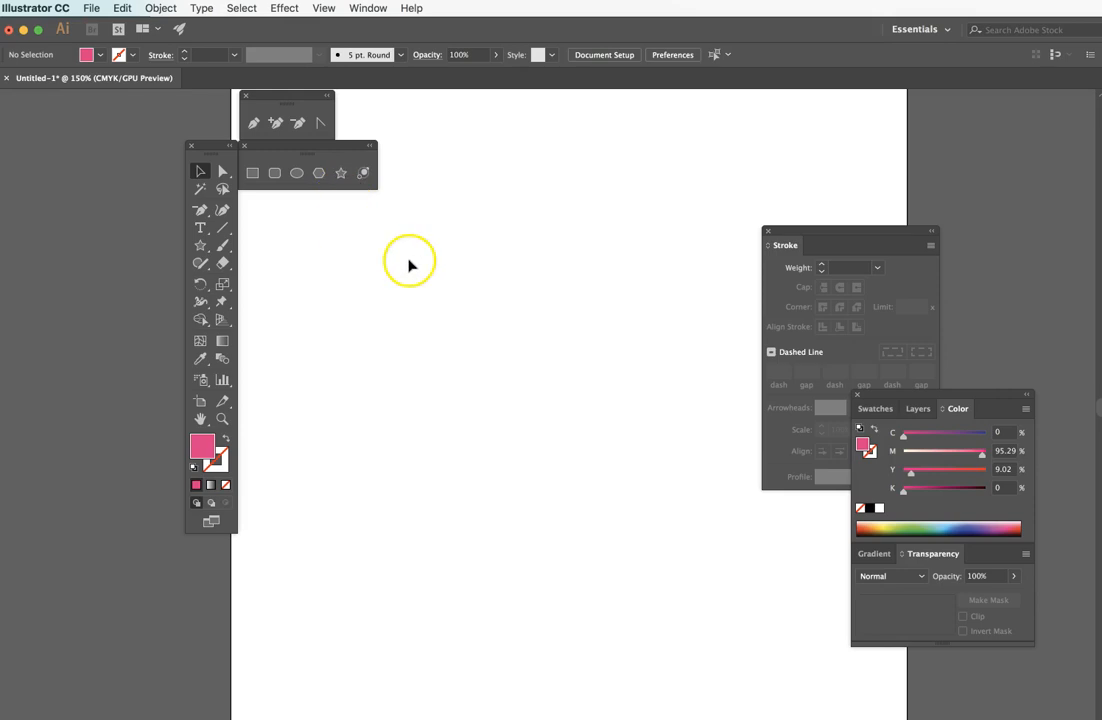
Draw a tilted pink triangle with the Star tool on the artboard's upper-left area and show its bounding box
click(341, 174)
drag(438, 294, 527, 376)
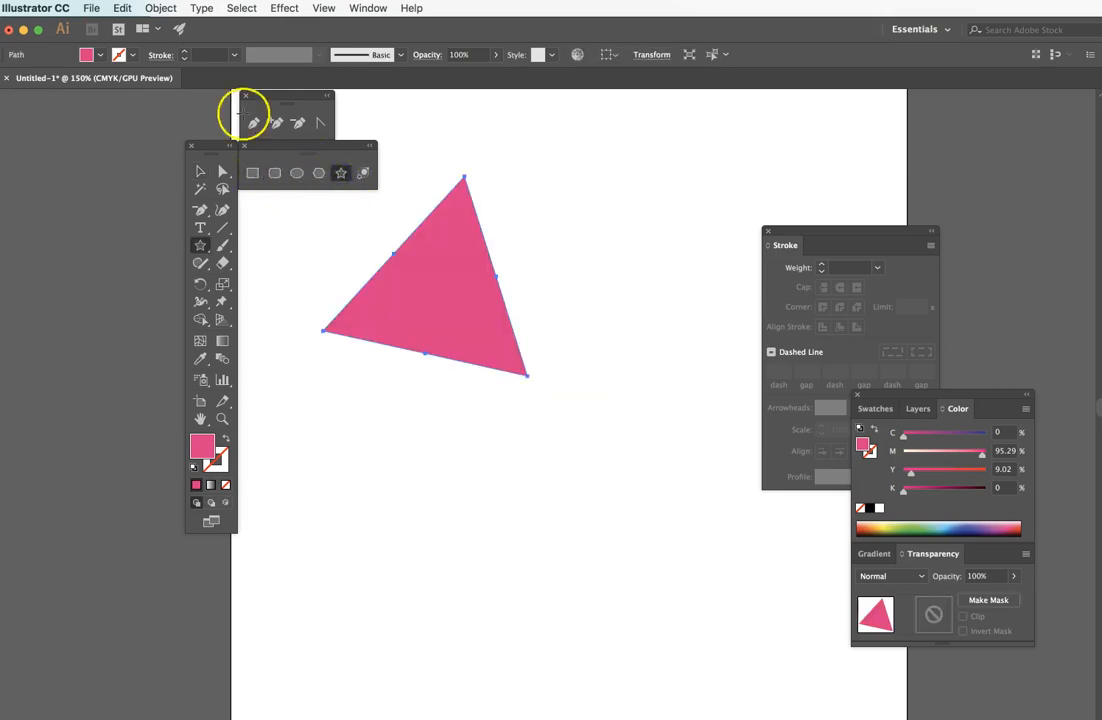
click(198, 171)
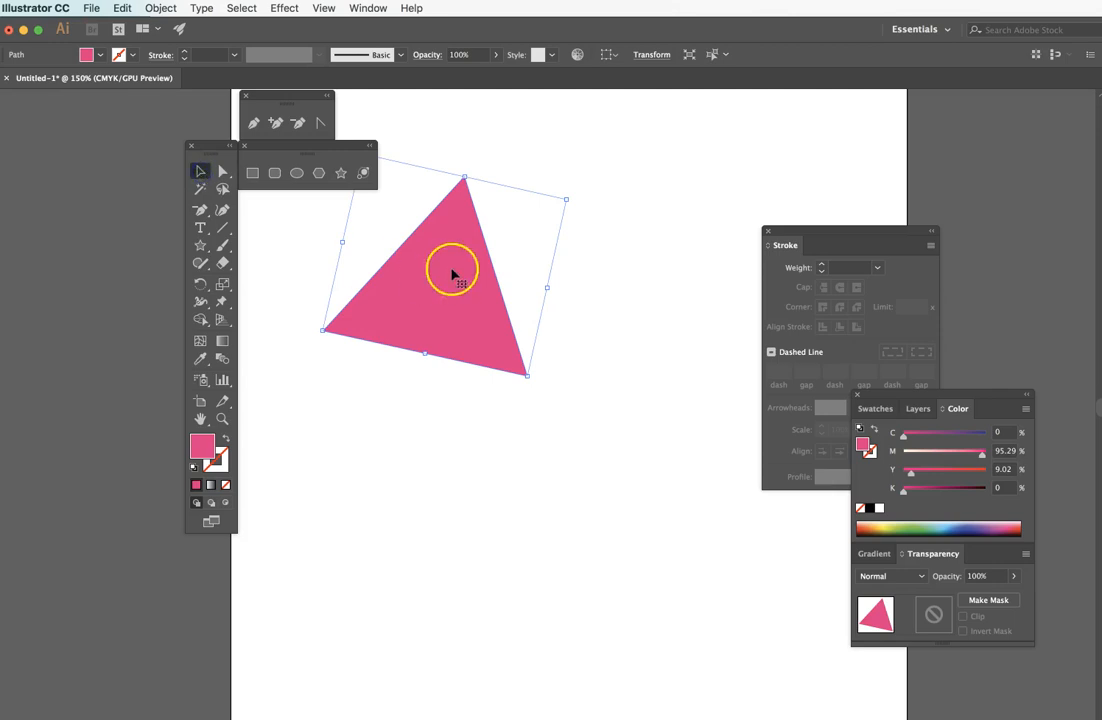
Give the new triangle a yellow stroke (C 4.71, M 0, Y 92.94, K 0) with a weight of 7 pt
click(214, 459)
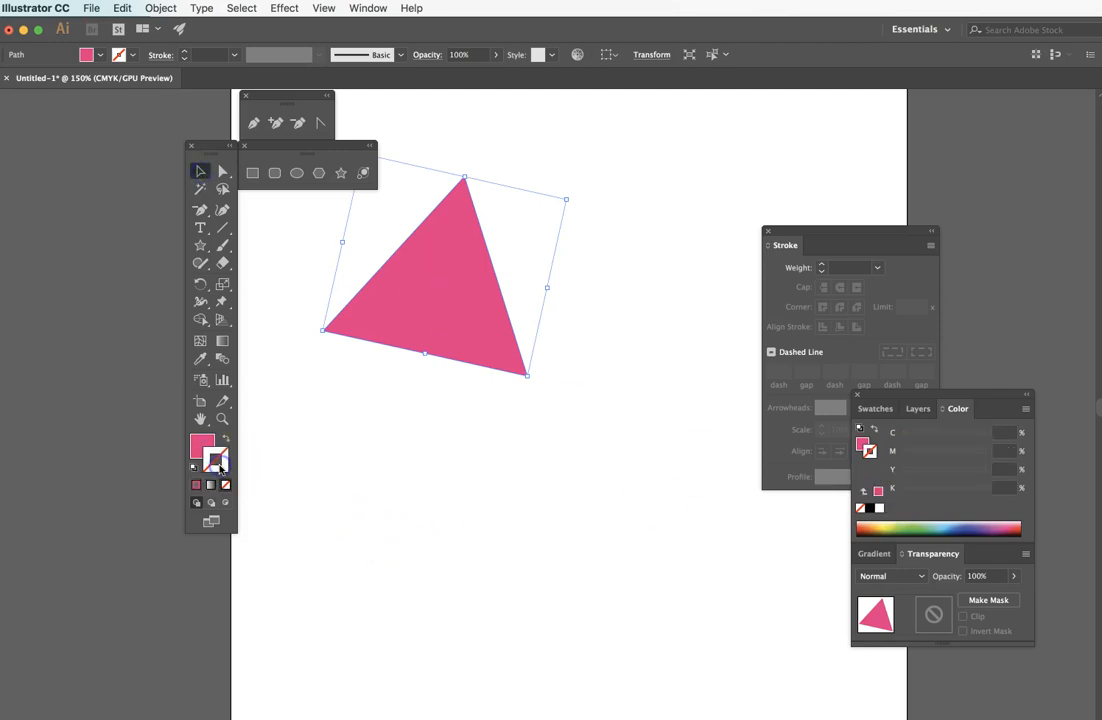
click(872, 527)
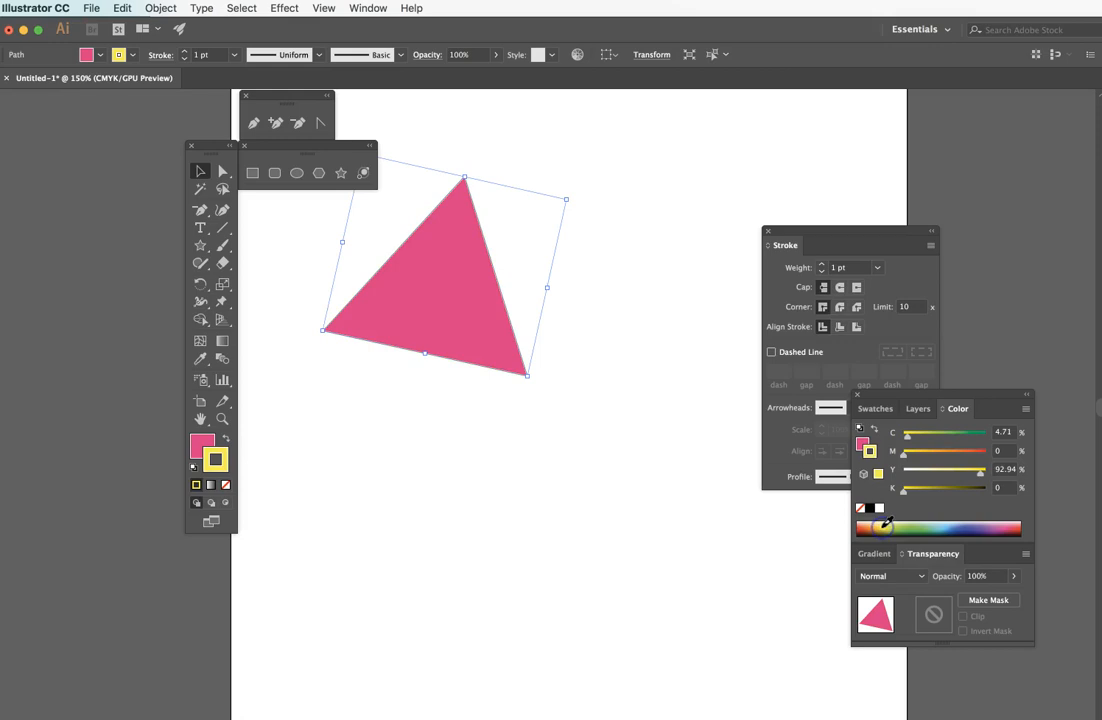
click(822, 264)
click(822, 264)
click(822, 264)
click(822, 264)
click(822, 264)
click(822, 264)
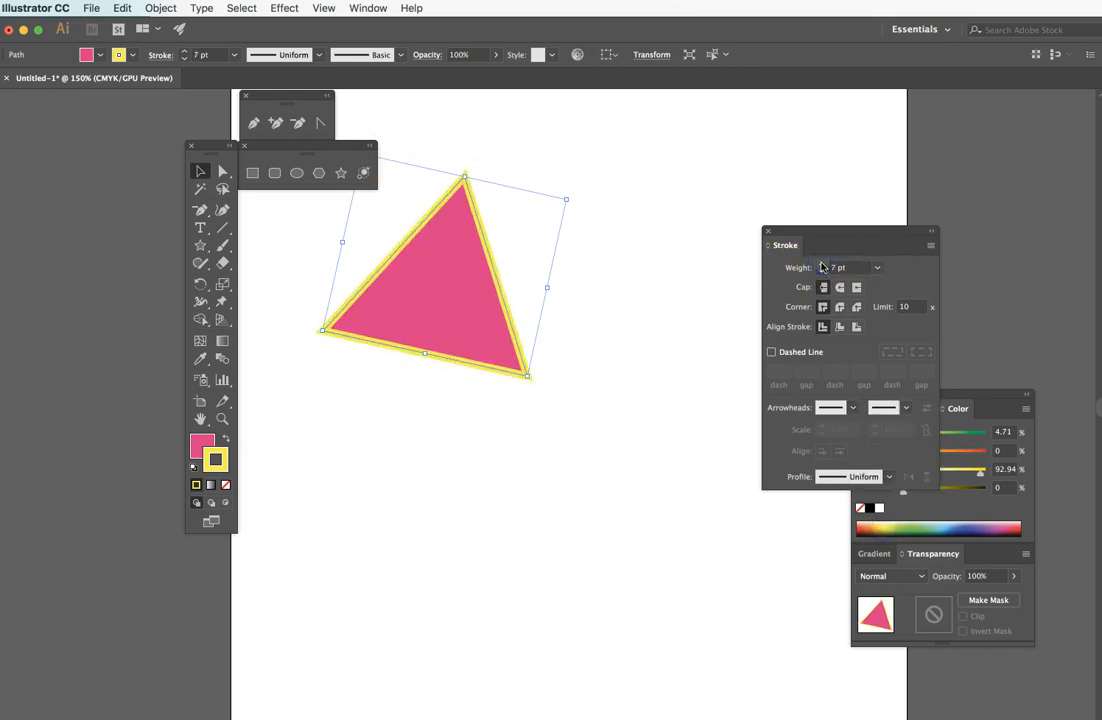
Draw a diagonal line with the Line Segment tool to the right of the triangle, with fill None and the yellow 7 pt stroke
mouse_move(835, 231)
mouse_down()
mouse_move(685, 236)
mouse_move(738, 228)
mouse_up()
super+click(521, 307)
super+click(531, 359)
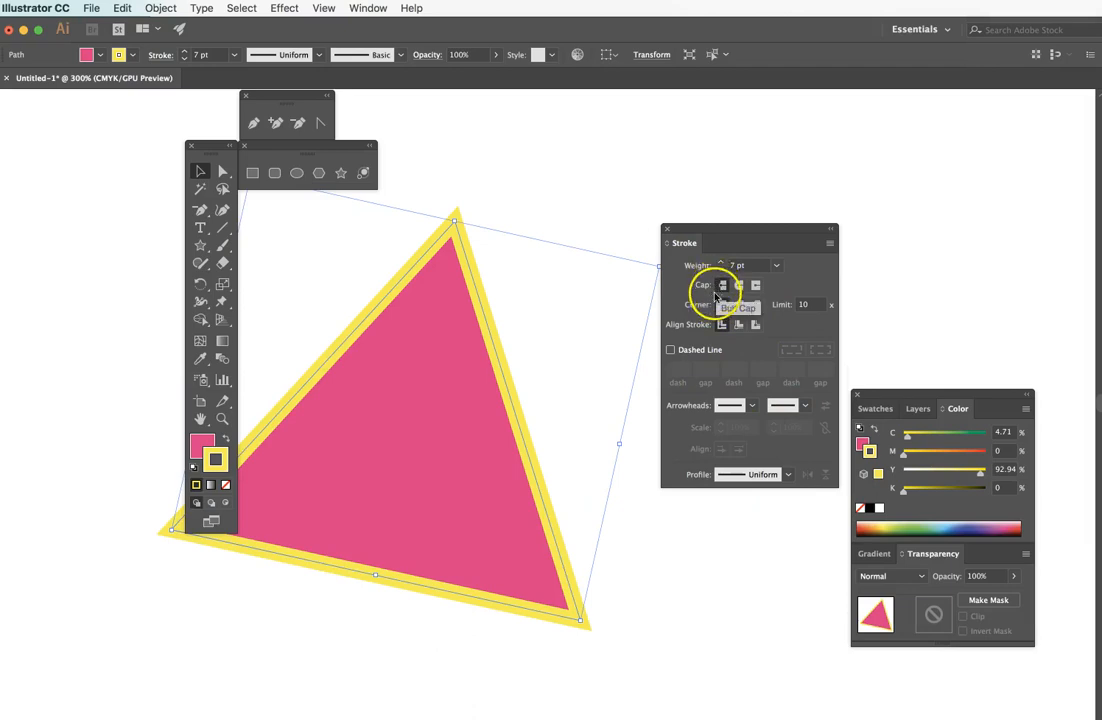
click(585, 165)
drag(486, 280, 456, 307)
click(222, 228)
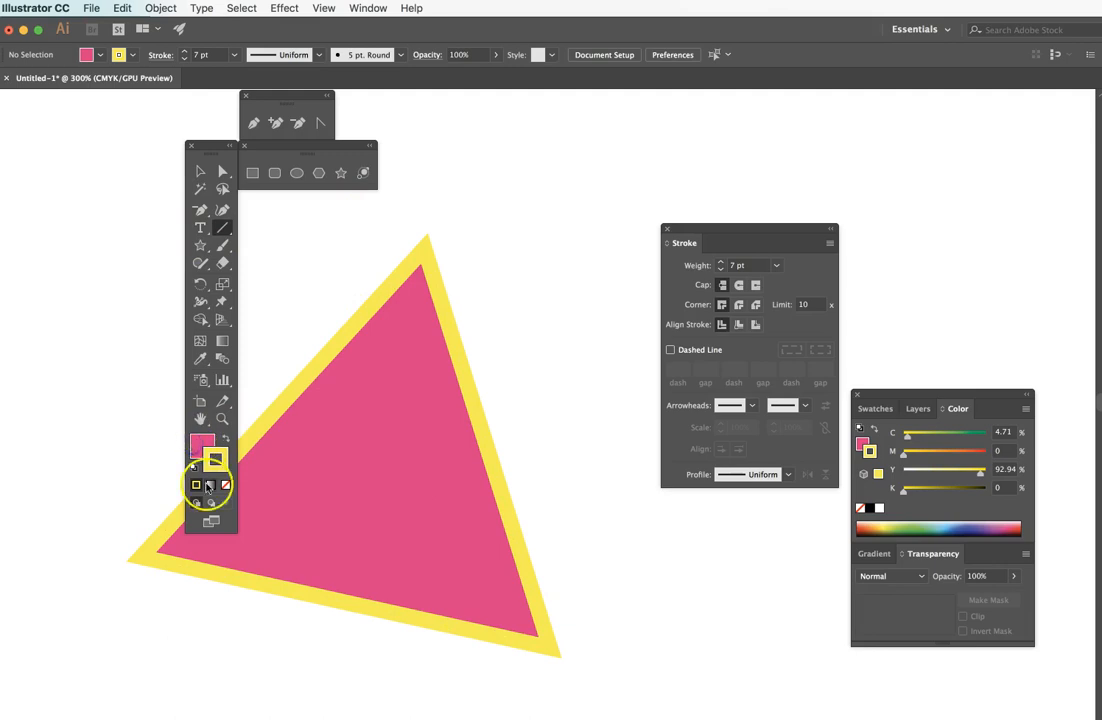
click(202, 444)
click(225, 486)
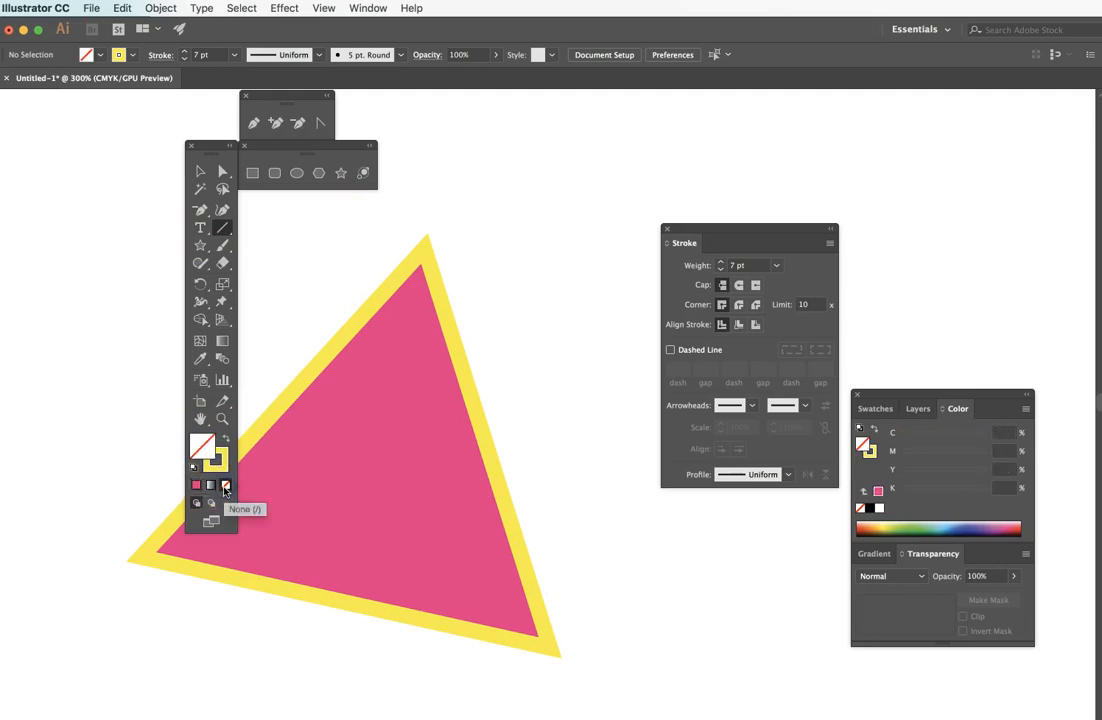
mouse_move(684, 229)
mouse_down()
mouse_move(757, 209)
mouse_move(828, 210)
mouse_up()
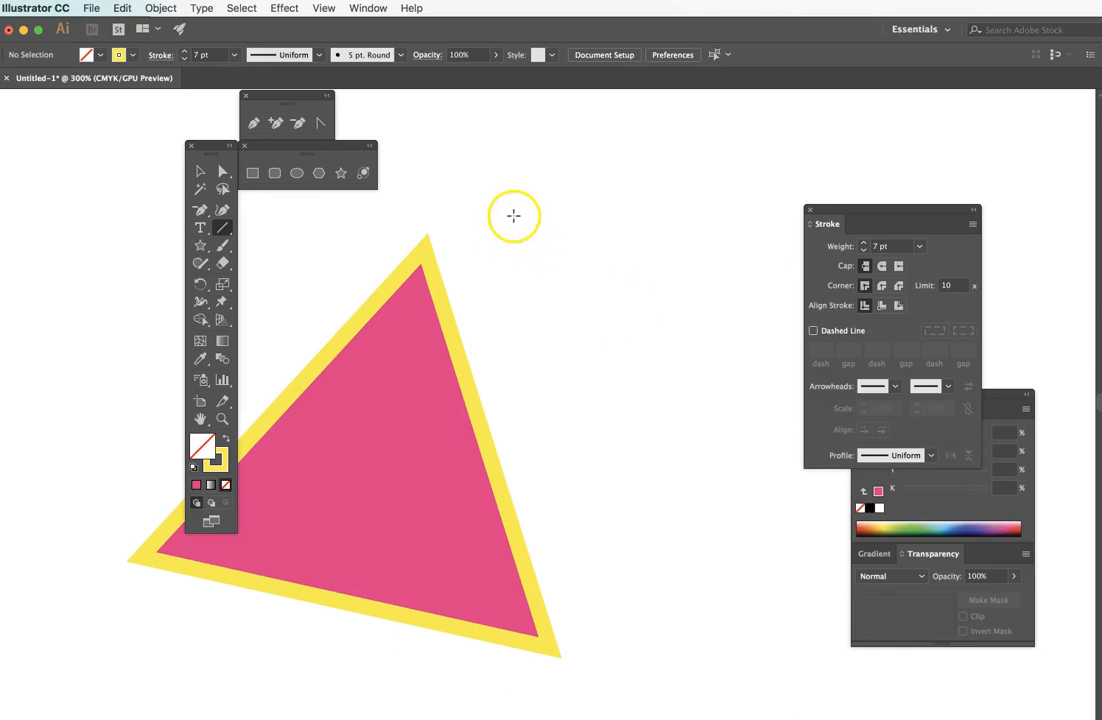
drag(520, 212, 676, 418)
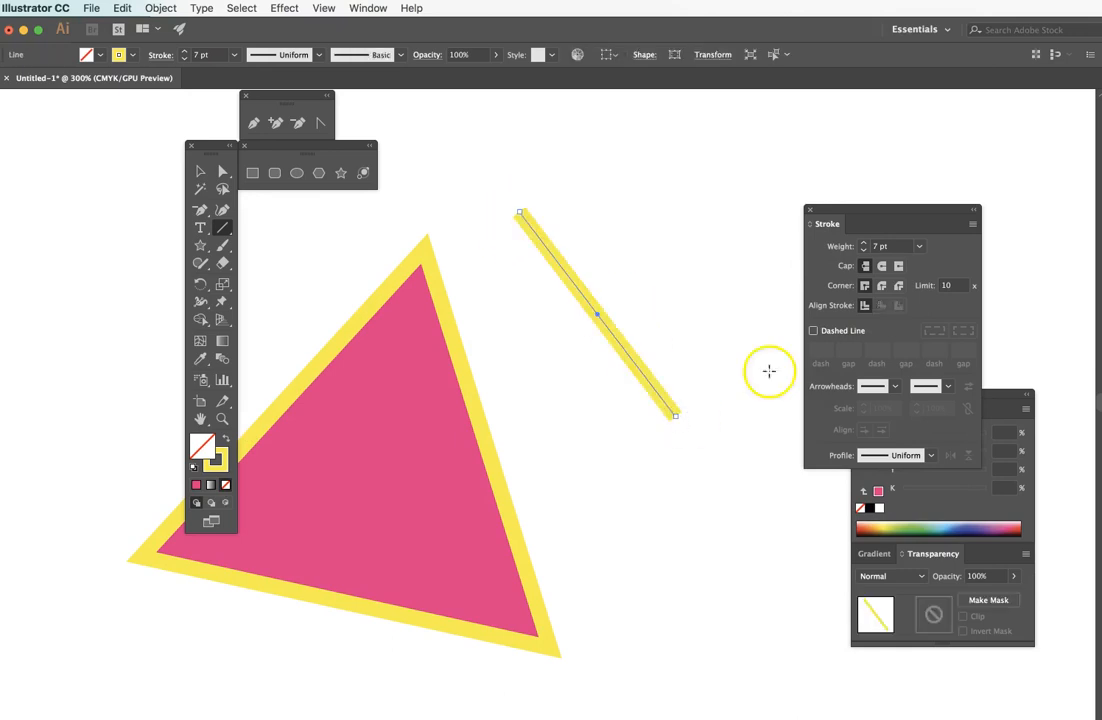
Select the anchor point at the yellow line's upper end and apply a Round Cap to its stroke
click(200, 171)
click(617, 199)
click(572, 262)
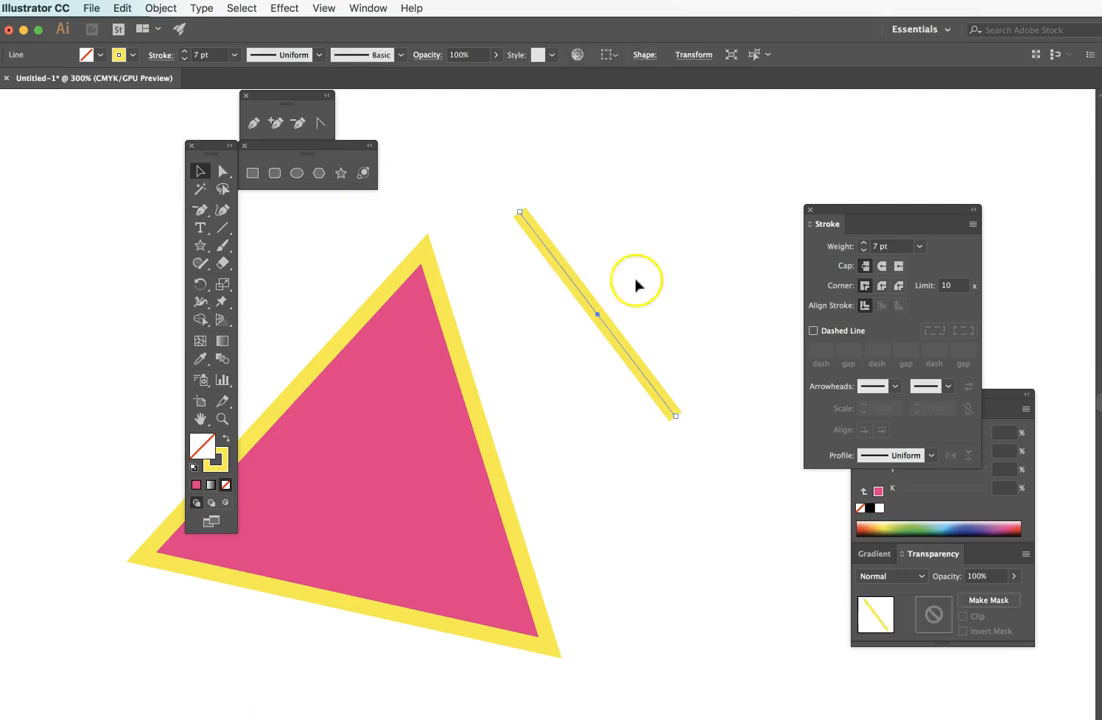
drag(917, 213, 909, 205)
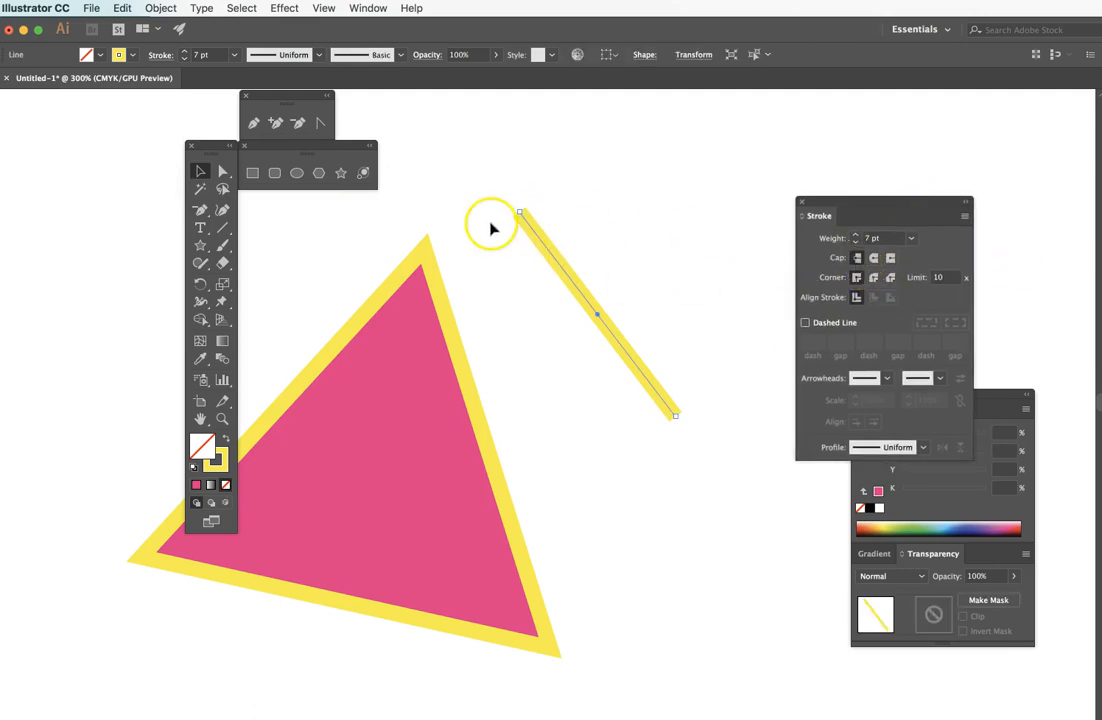
click(600, 218)
super+click(566, 268)
super+click(626, 340)
drag(603, 366, 722, 347)
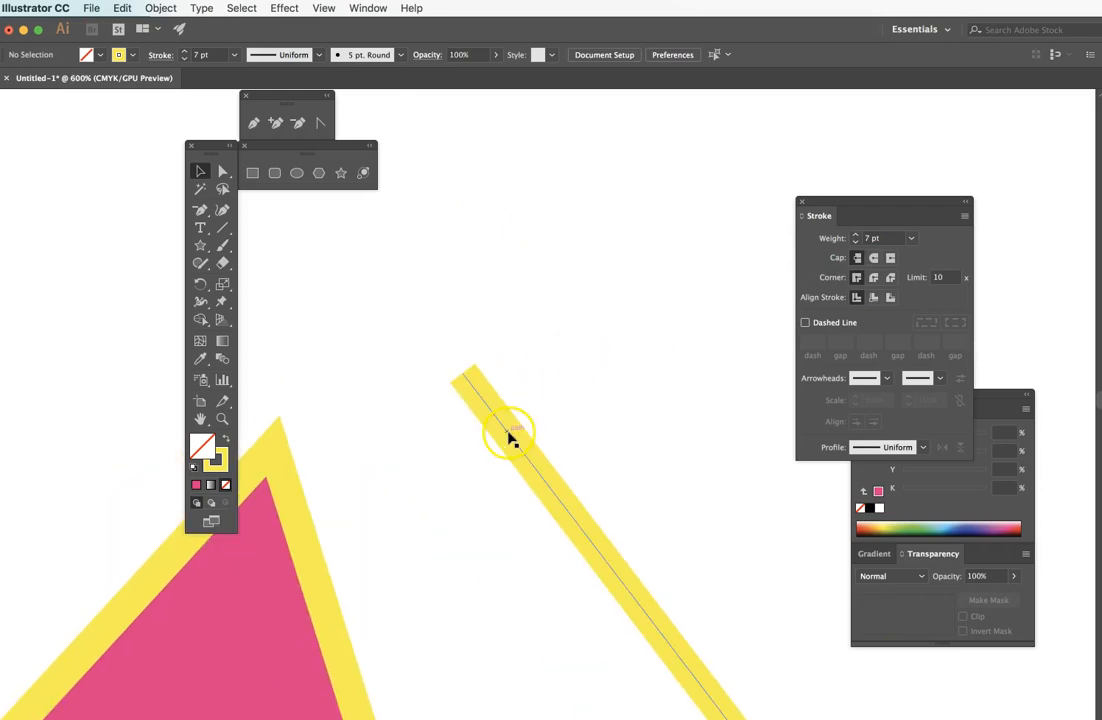
click(467, 376)
key(a)
click(461, 373)
click(874, 258)
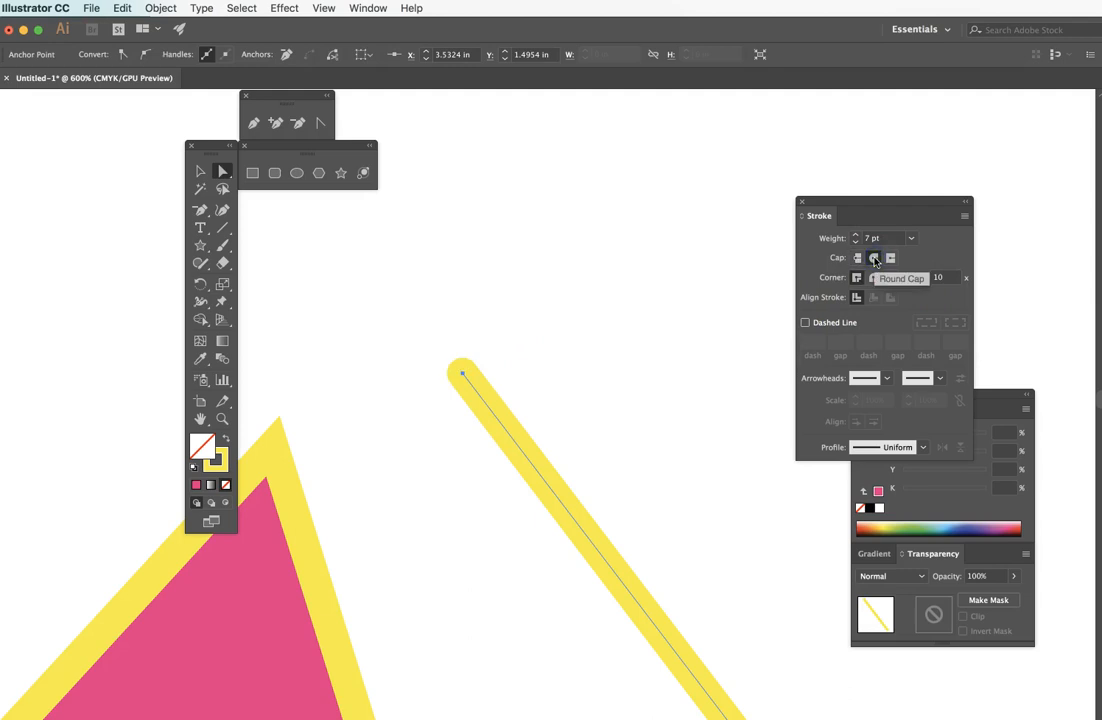
Try Butt Cap on the yellow line, end on Projecting Cap, and deselect the line
click(890, 259)
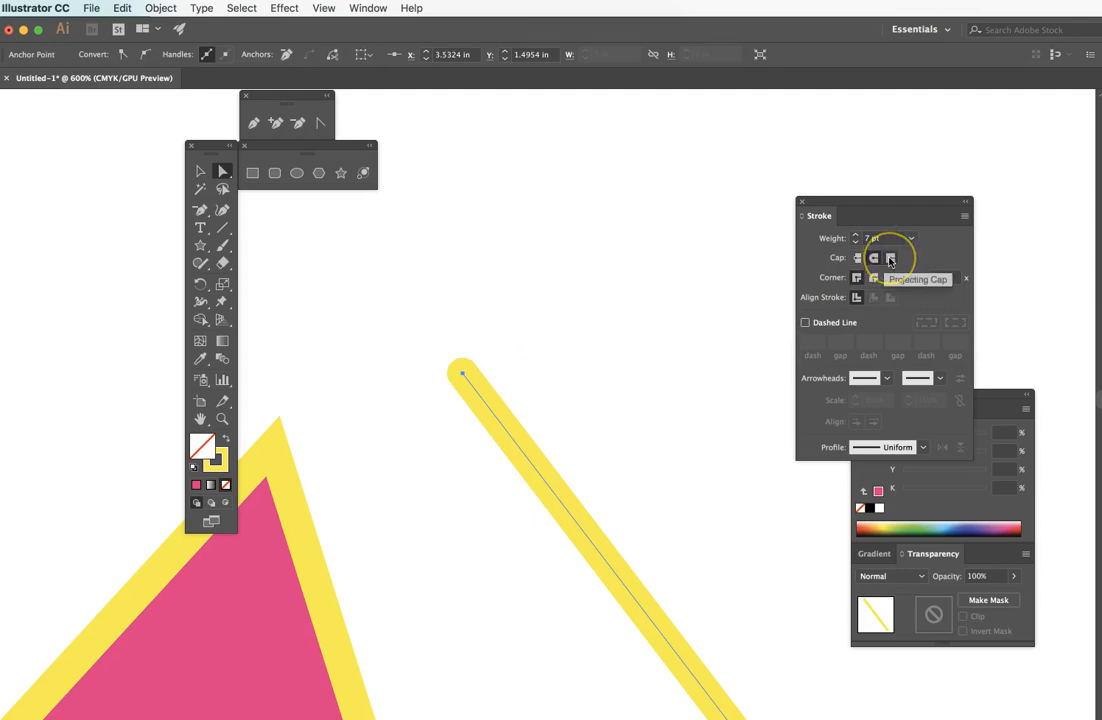
click(858, 259)
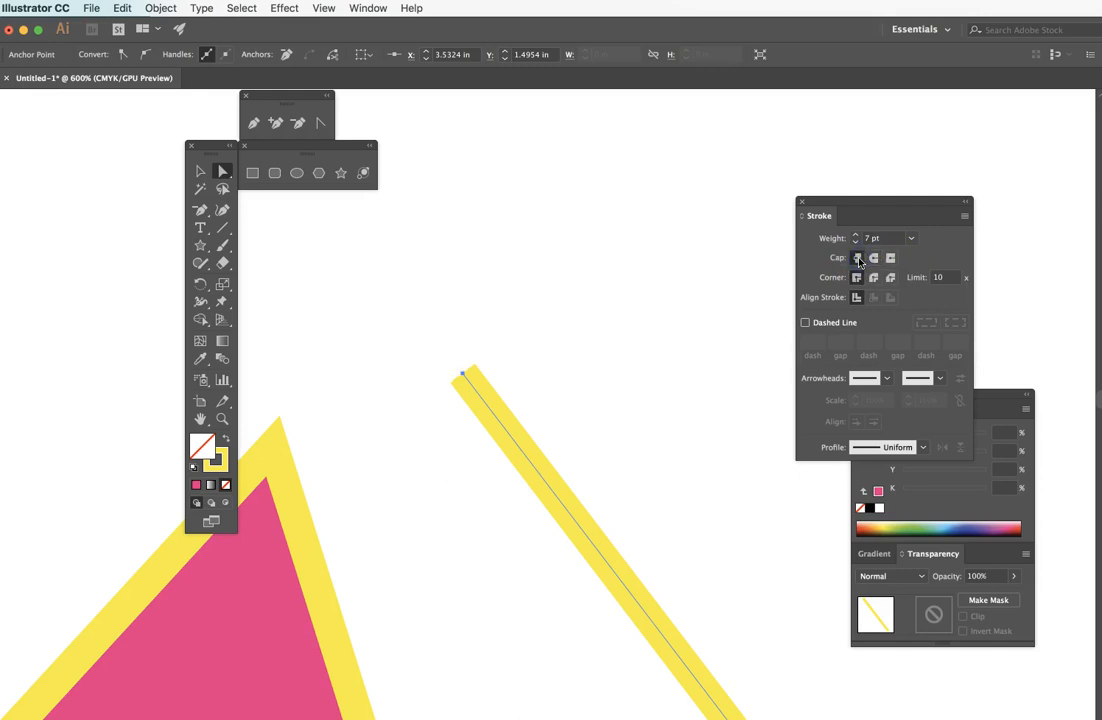
click(890, 258)
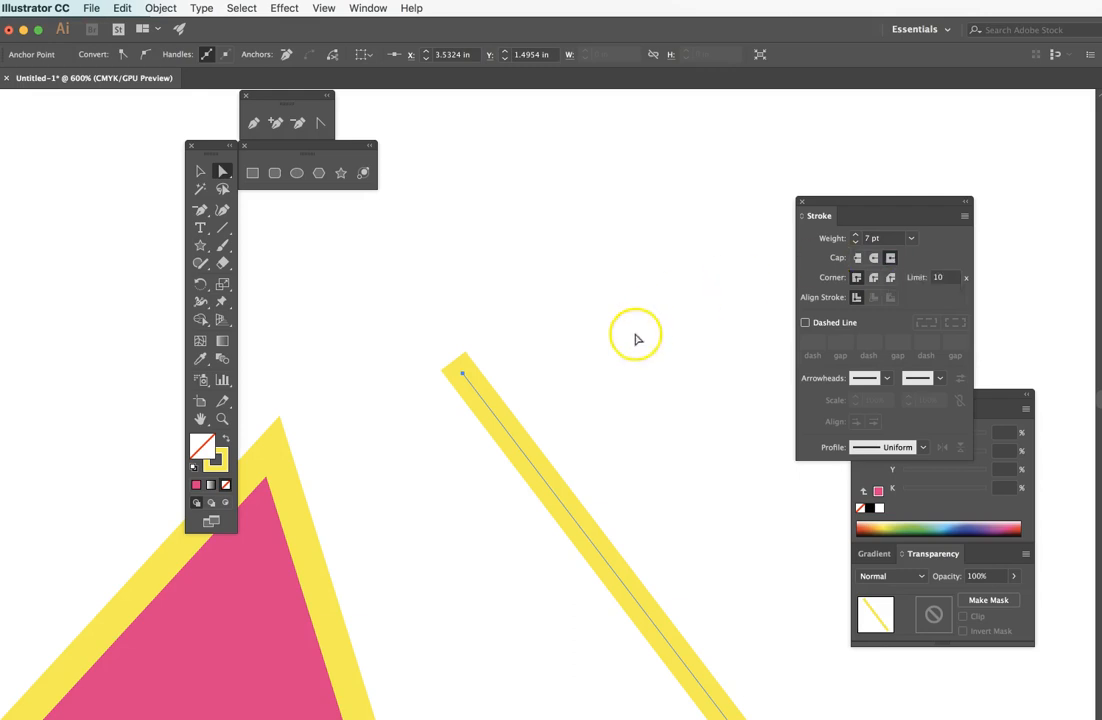
click(621, 339)
click(233, 178)
click(200, 171)
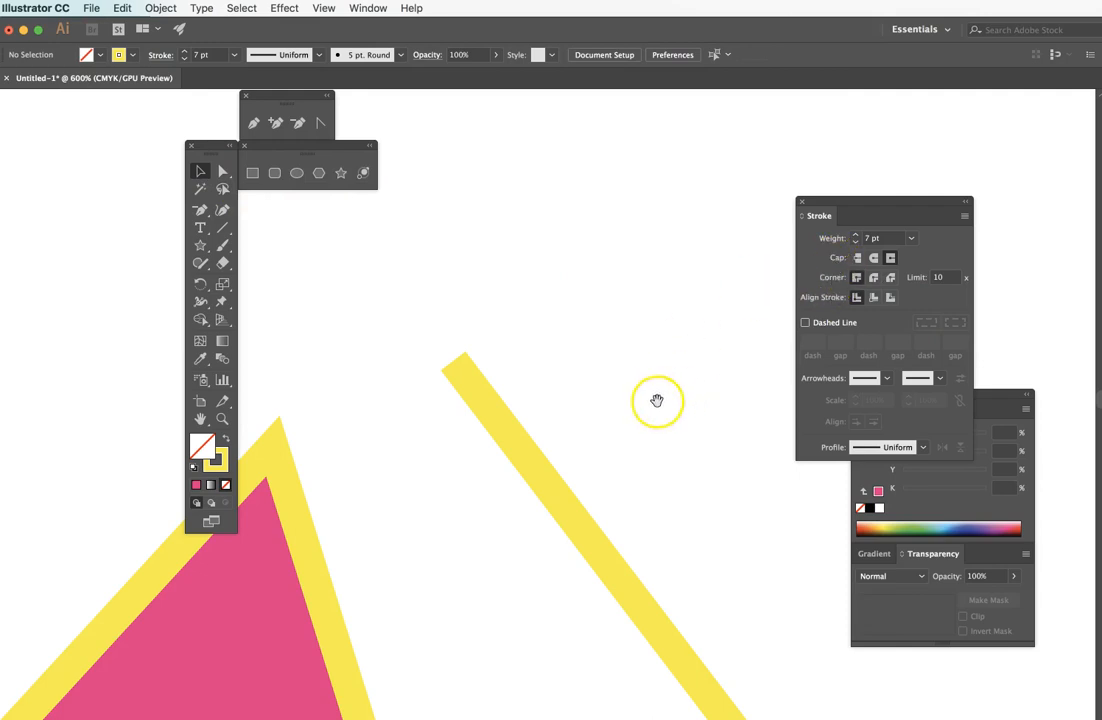
Delete the yellow line beside the triangle
drag(612, 400, 806, 310)
drag(603, 442, 782, 295)
alt+super+click(590, 417)
alt+super+click(590, 417)
click(755, 303)
key(Delete)
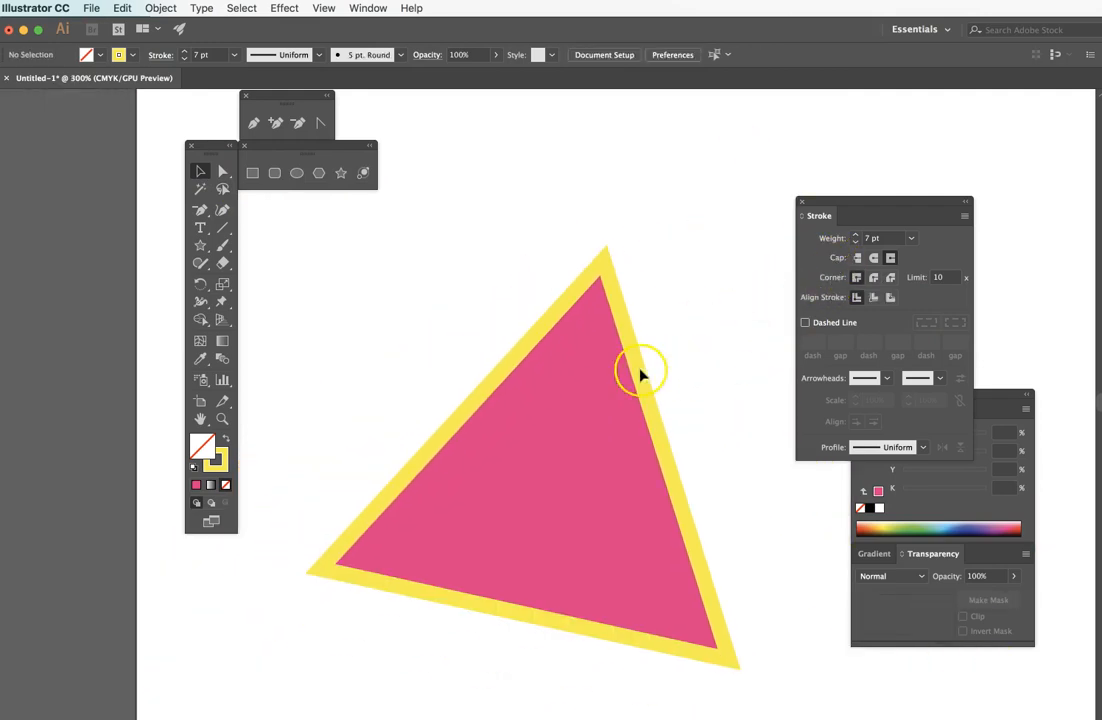
Try aligning the pink triangle's stroke to the inside and outside of its path, and return it to center alignment
click(635, 369)
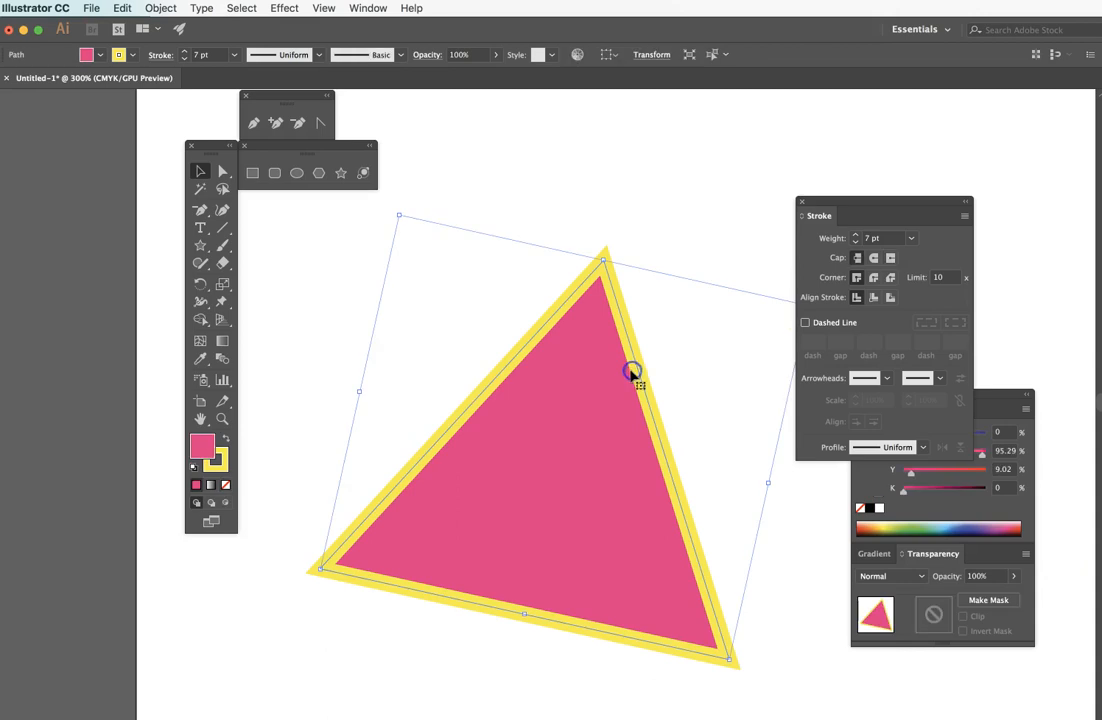
click(872, 298)
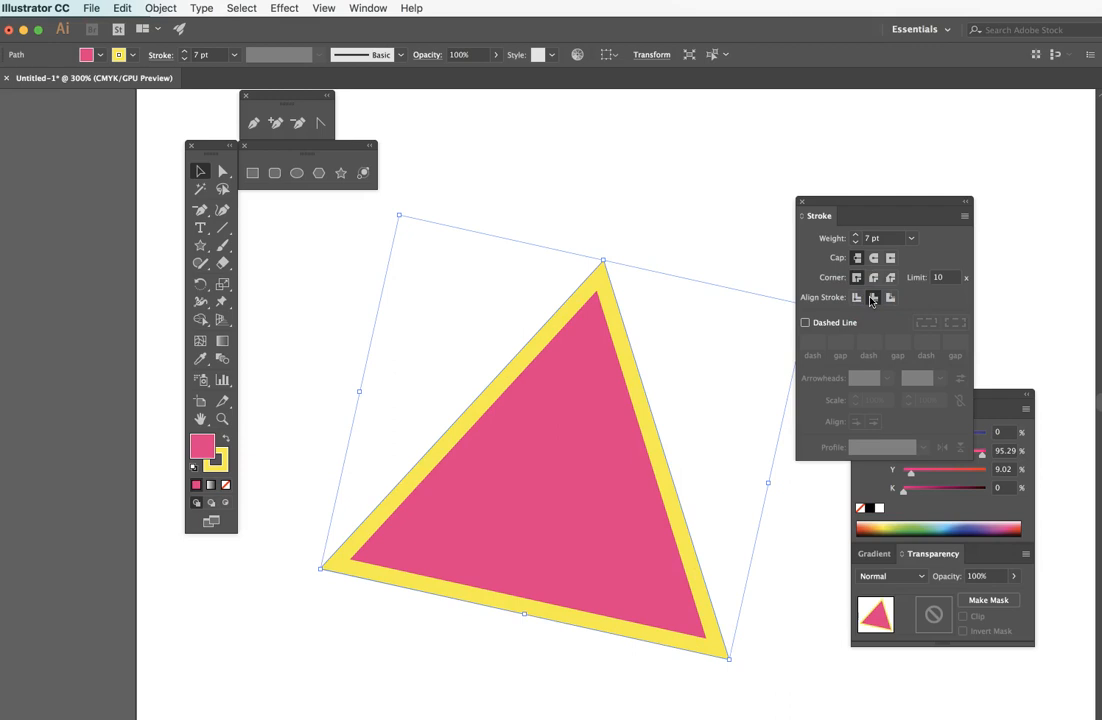
click(890, 298)
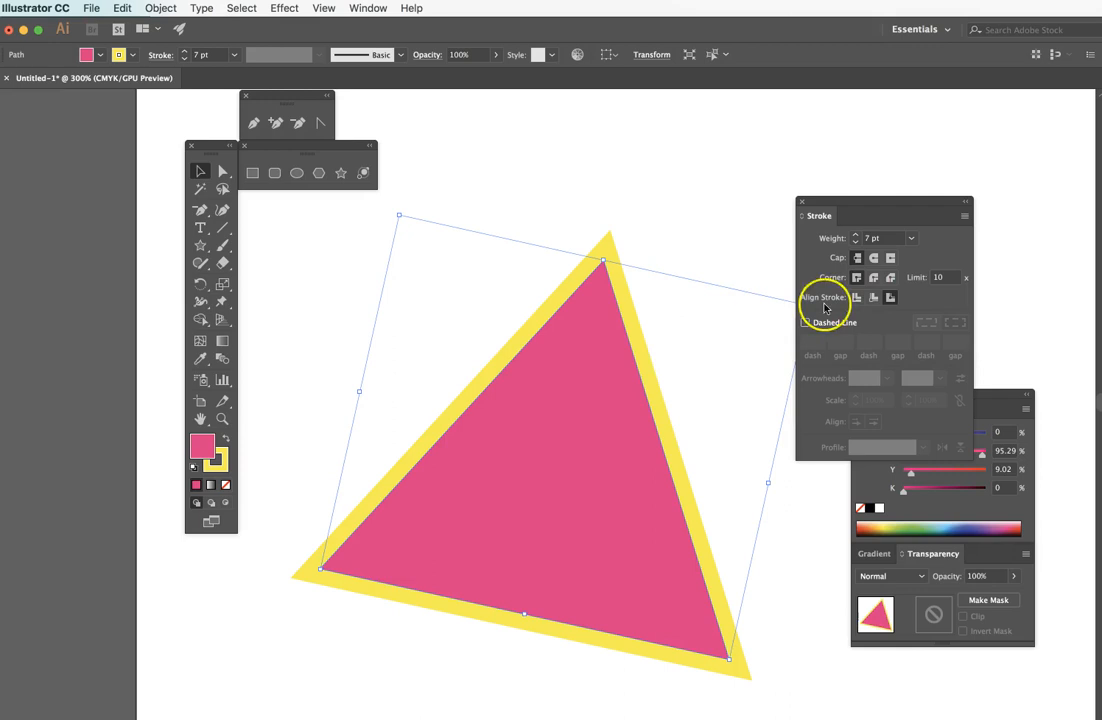
click(873, 298)
click(890, 298)
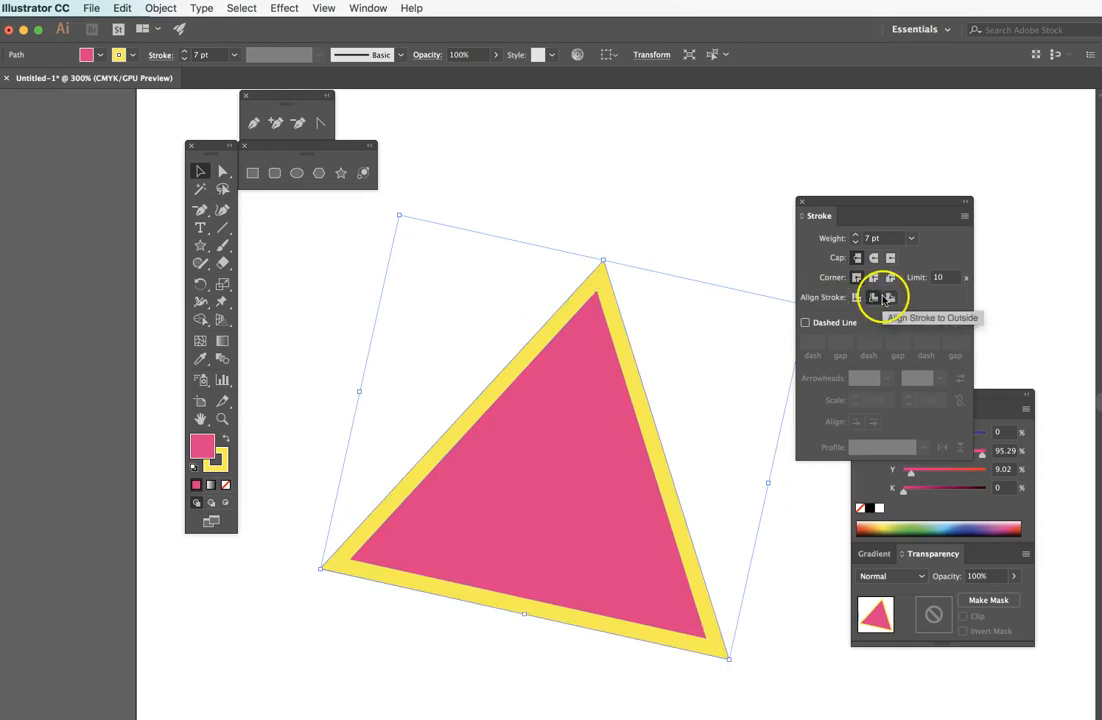
click(856, 298)
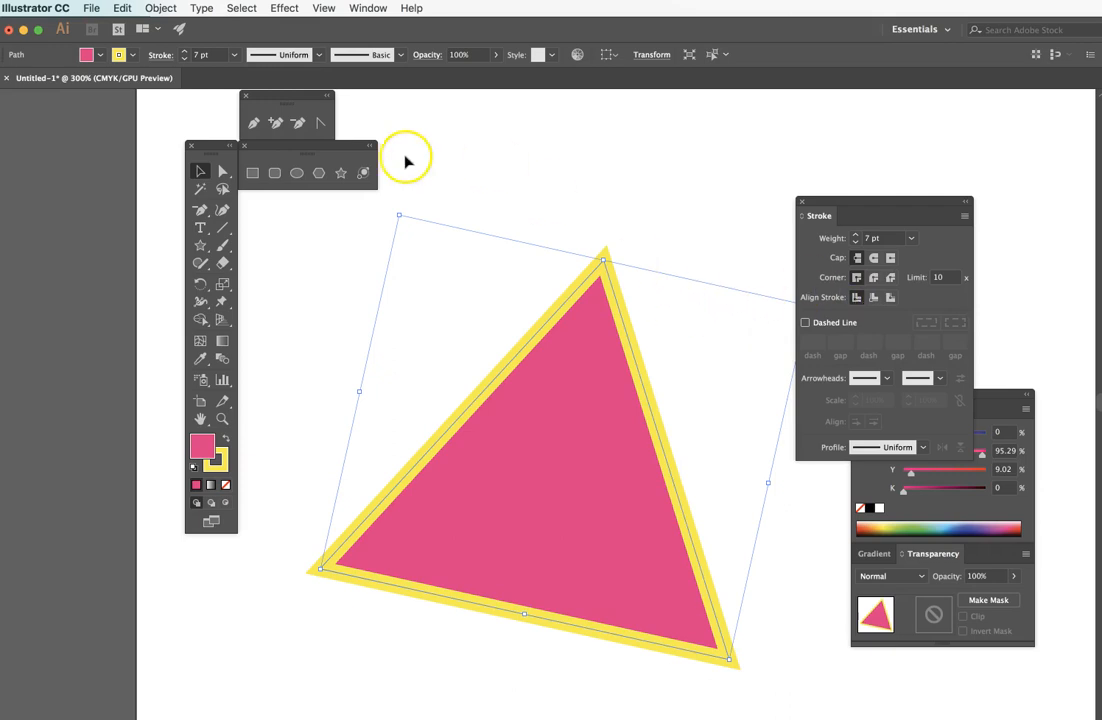
Set the triangle's stroke weight to 5 pt and its stroke color to black, keeping the pink fill
click(856, 243)
click(855, 243)
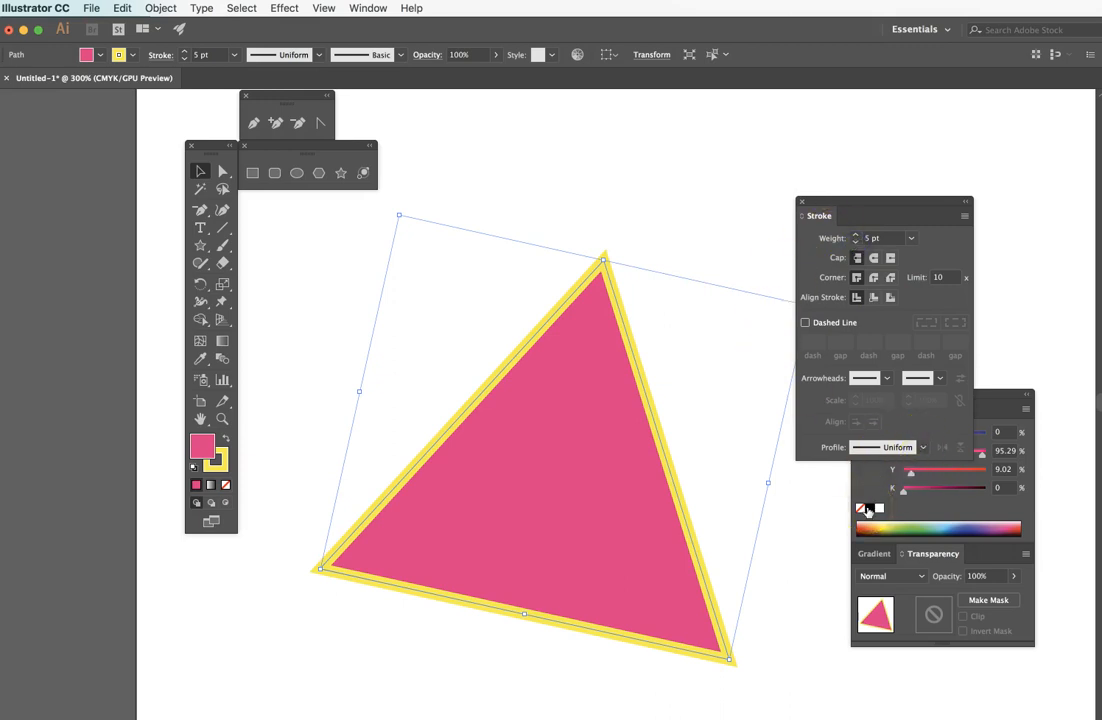
click(870, 508)
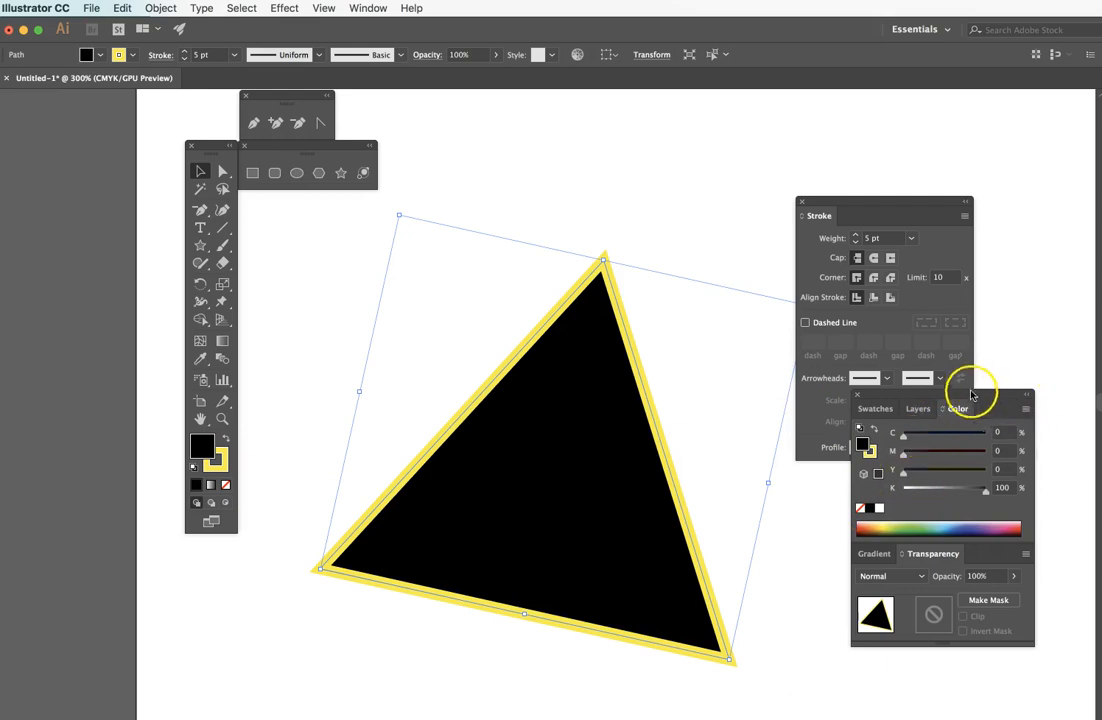
key(super+z)
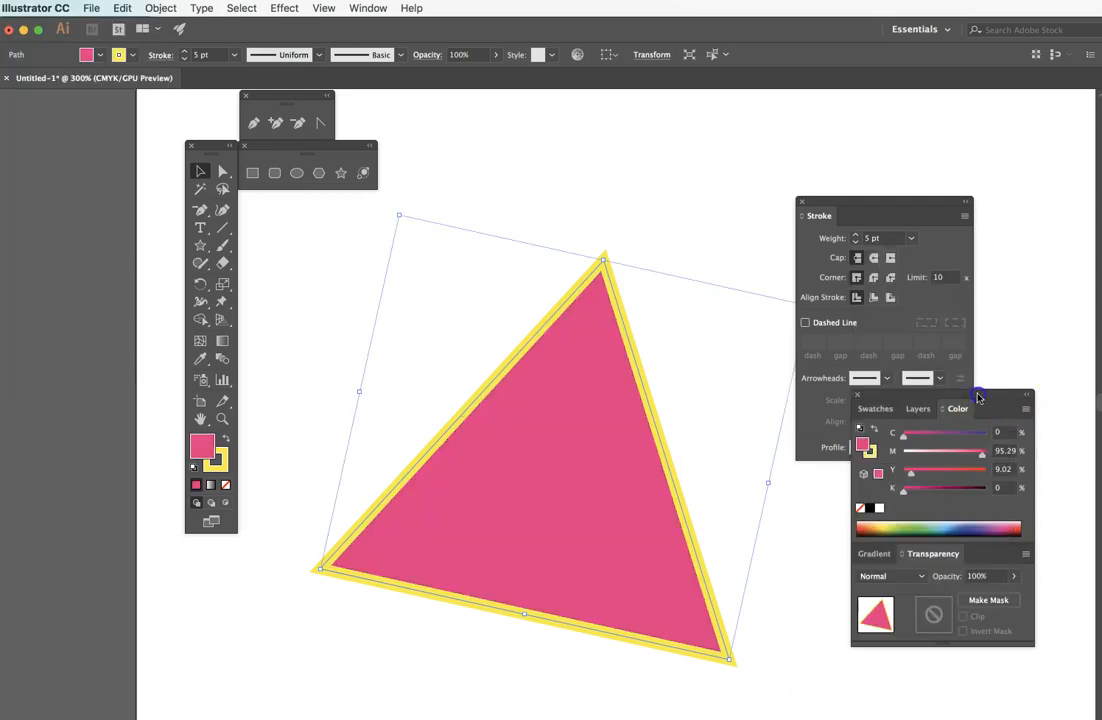
drag(978, 398, 1012, 374)
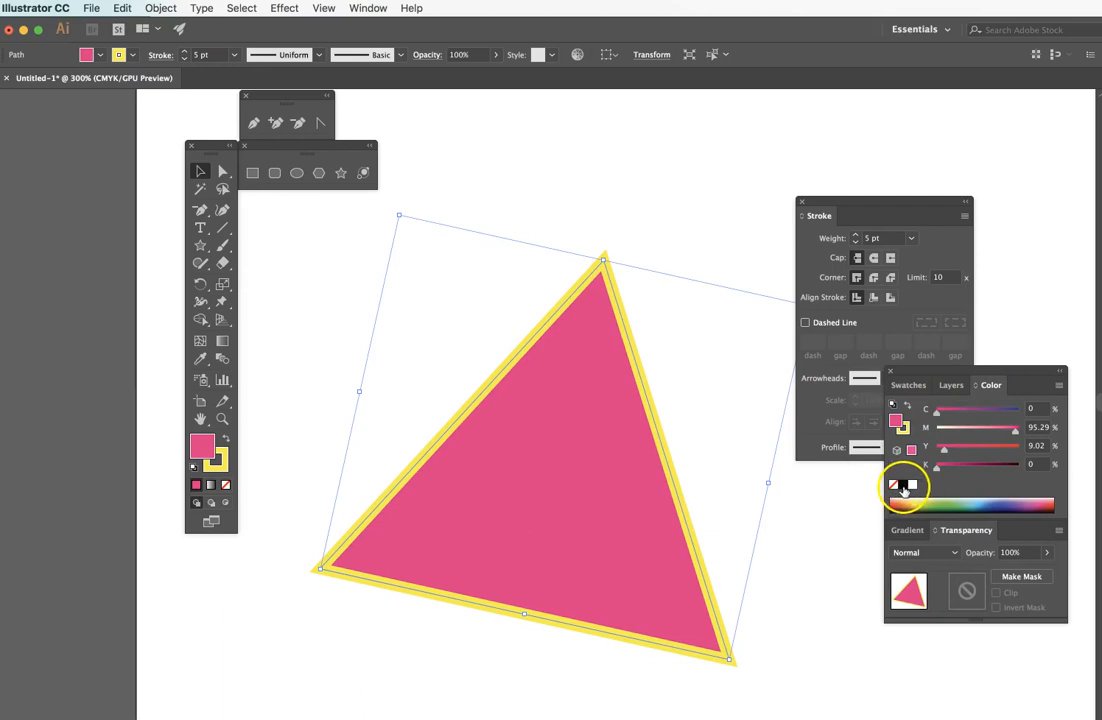
click(216, 460)
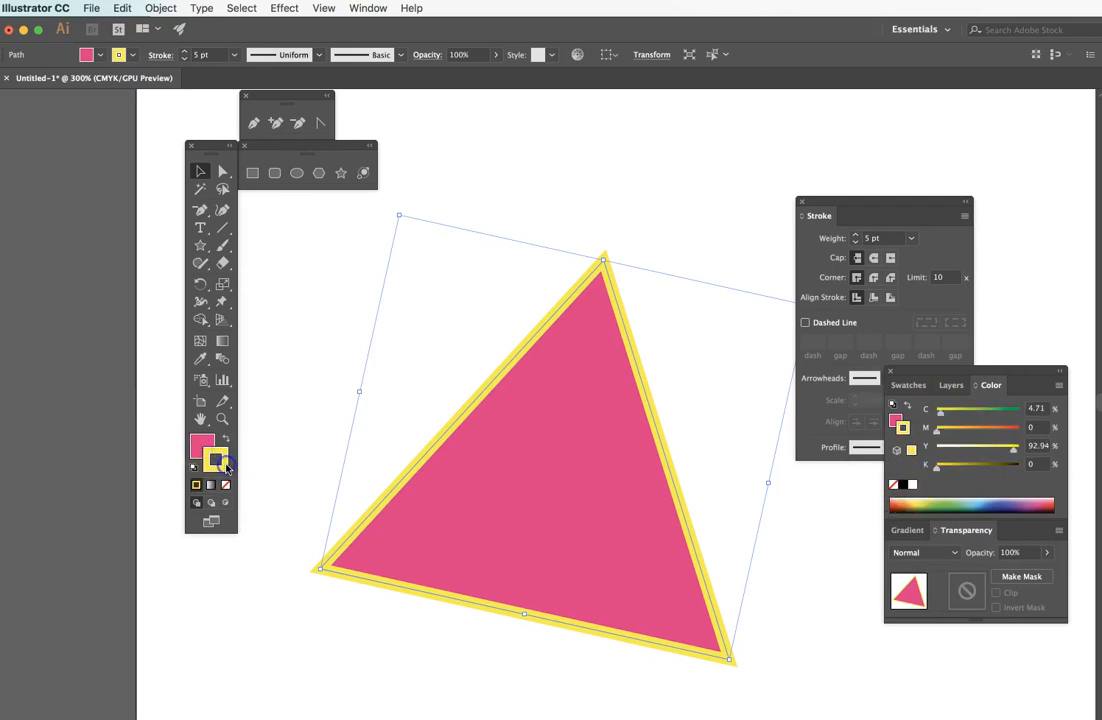
click(903, 484)
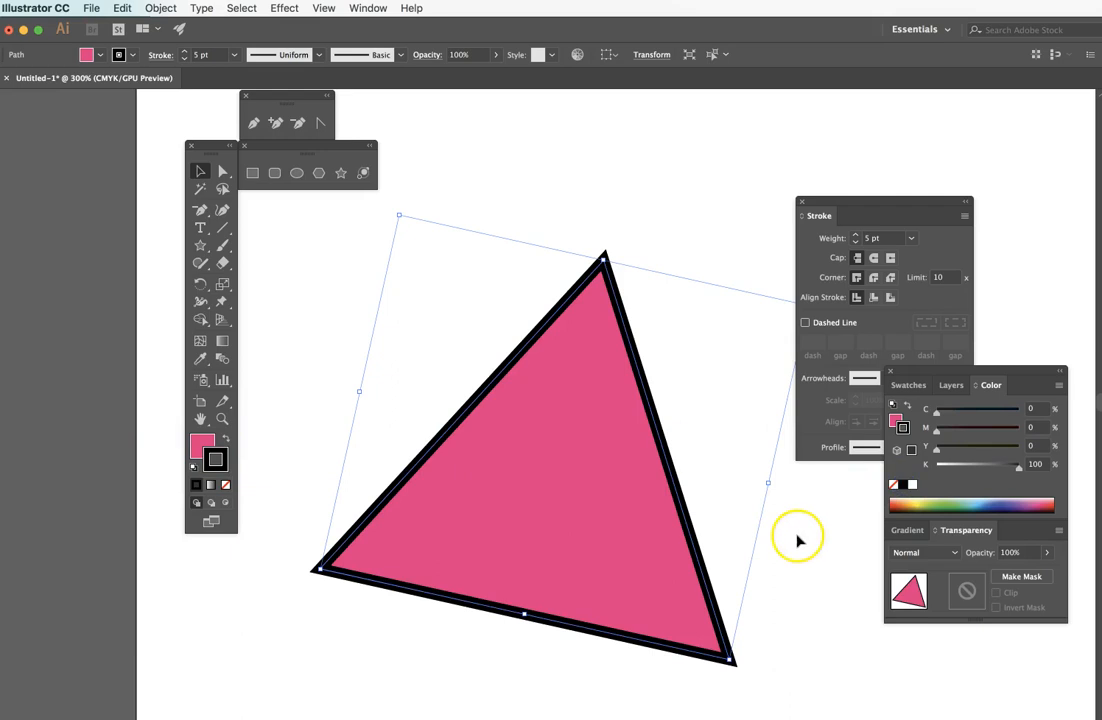
Turn on Dashed Line for the triangle's stroke with a 2 pt dash and a 1 pt gap
click(893, 332)
click(804, 323)
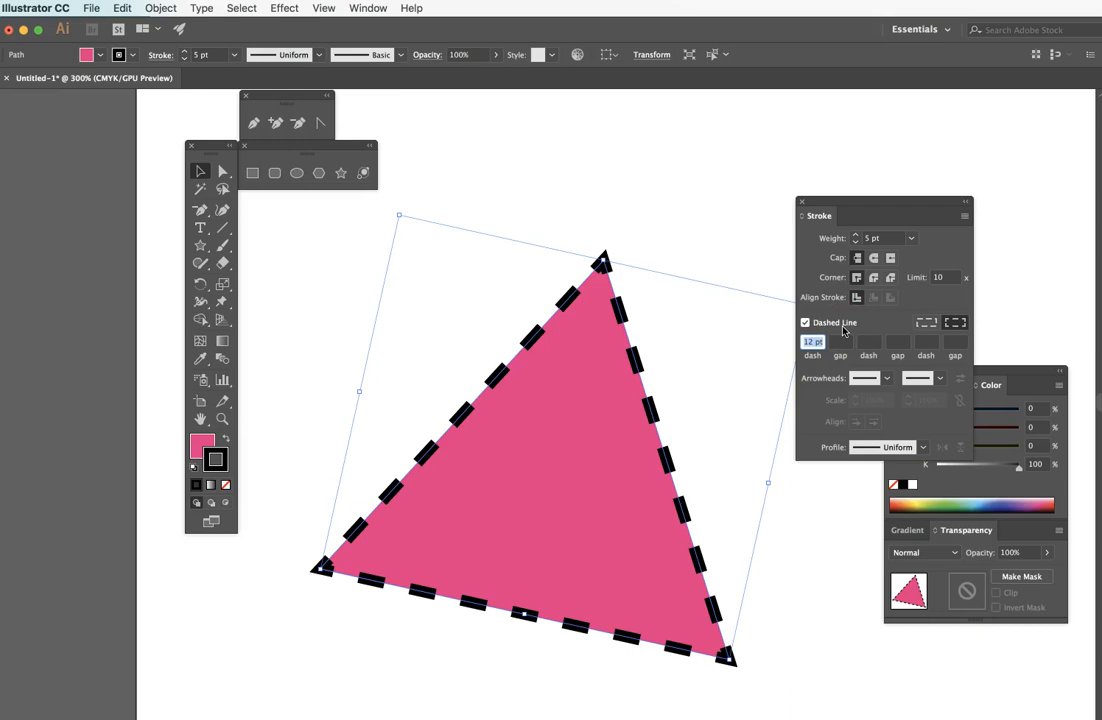
click(812, 342)
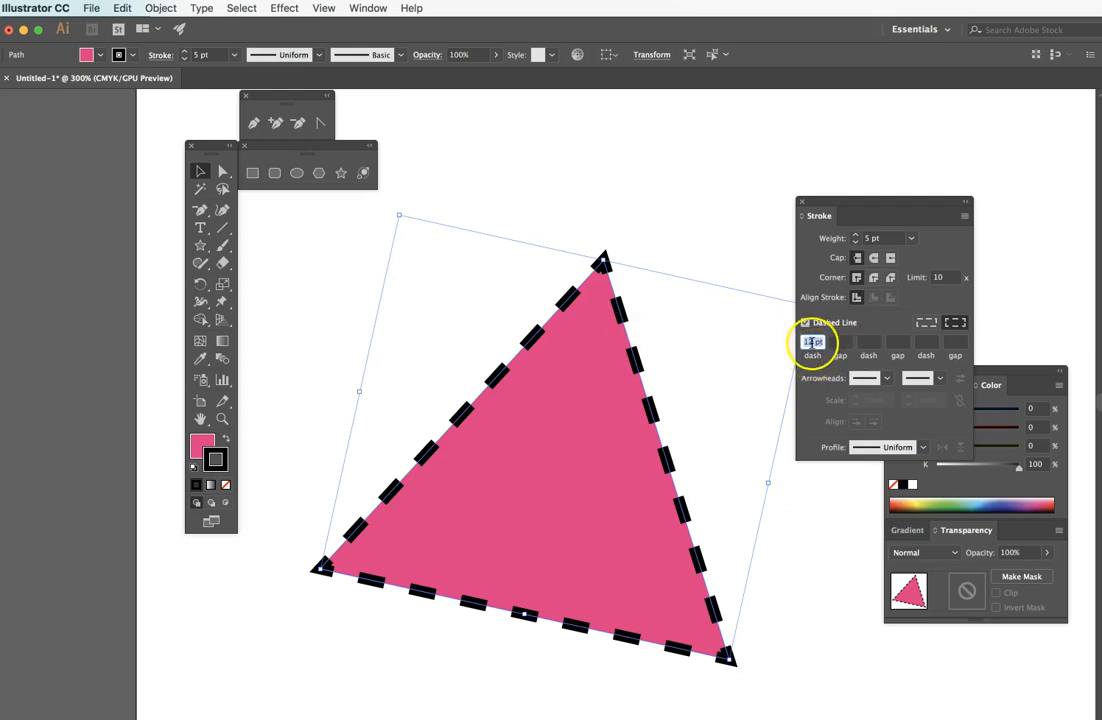
text(2)
click(835, 343)
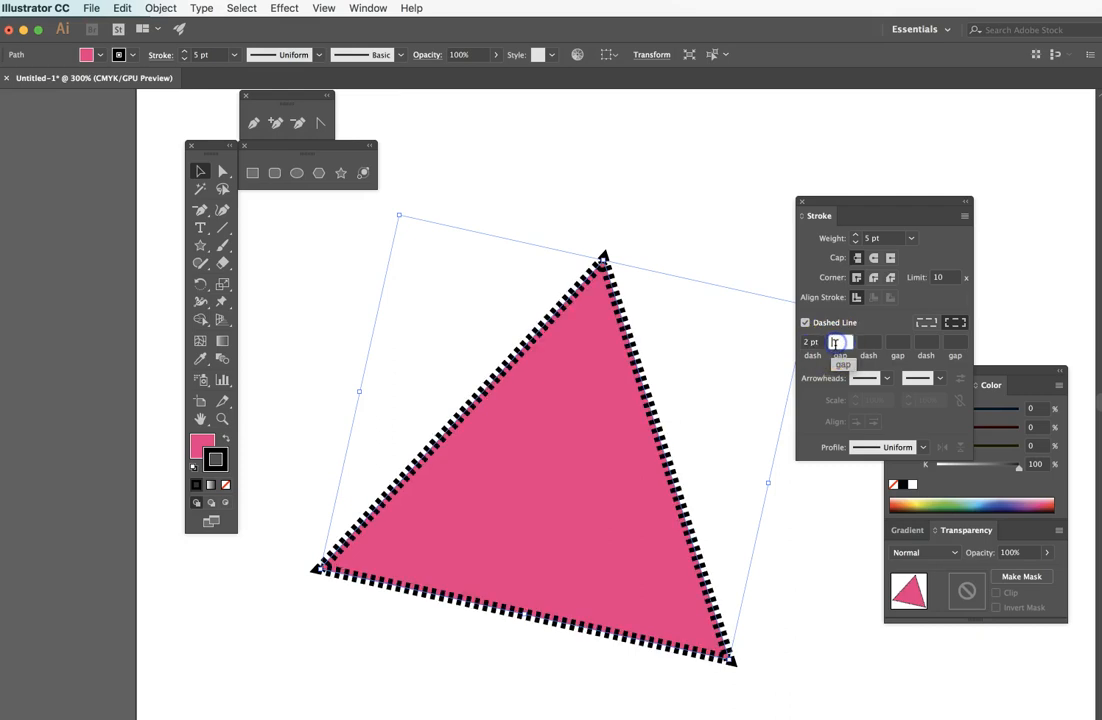
text(1)
key(Return)
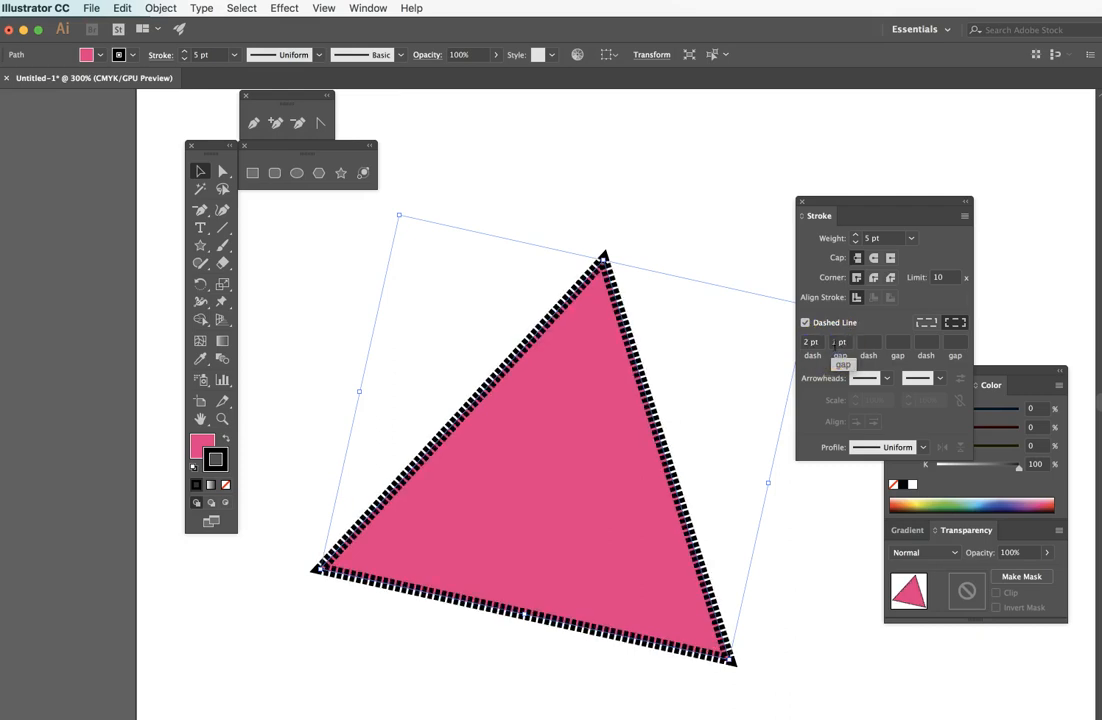
Undo the last dash and gap values and set the triangle's stroke to a 2 pt dash with a 4 pt gap
click(812, 344)
key(super+z)
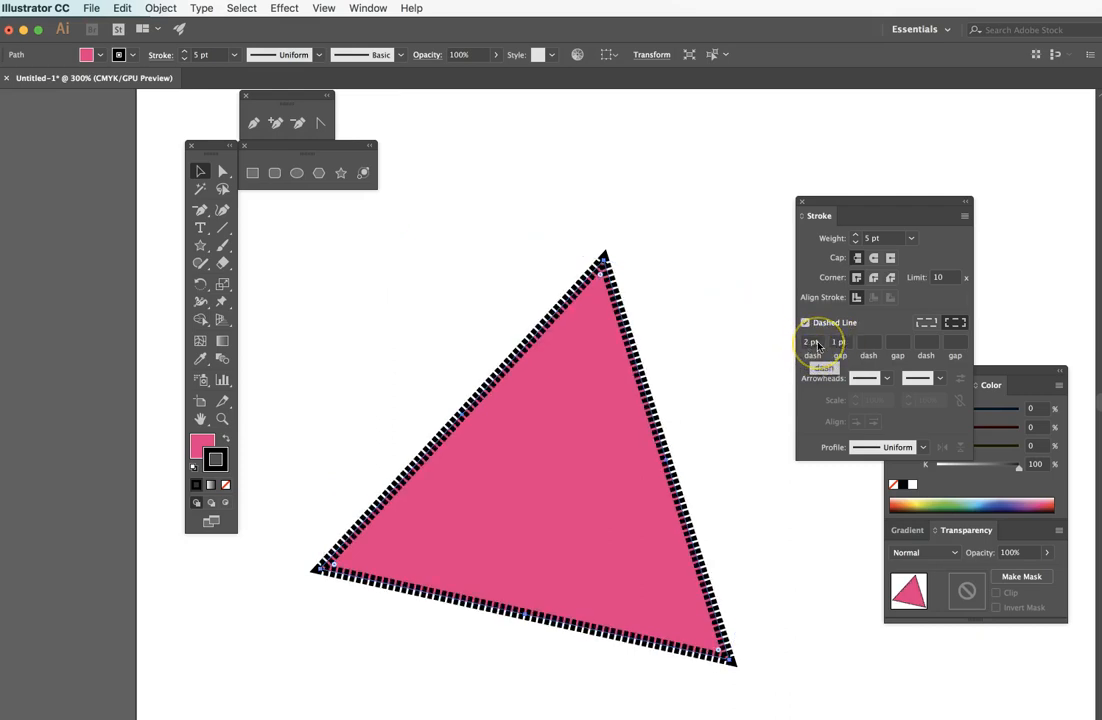
key(super+z)
click(814, 344)
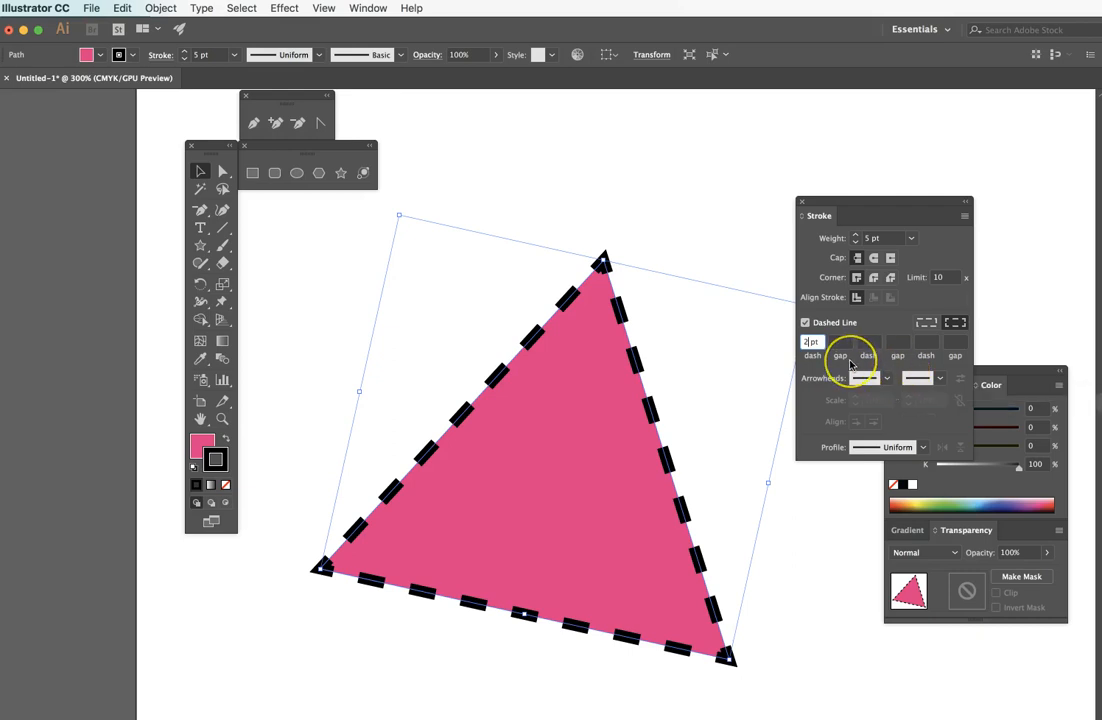
click(850, 363)
click(843, 343)
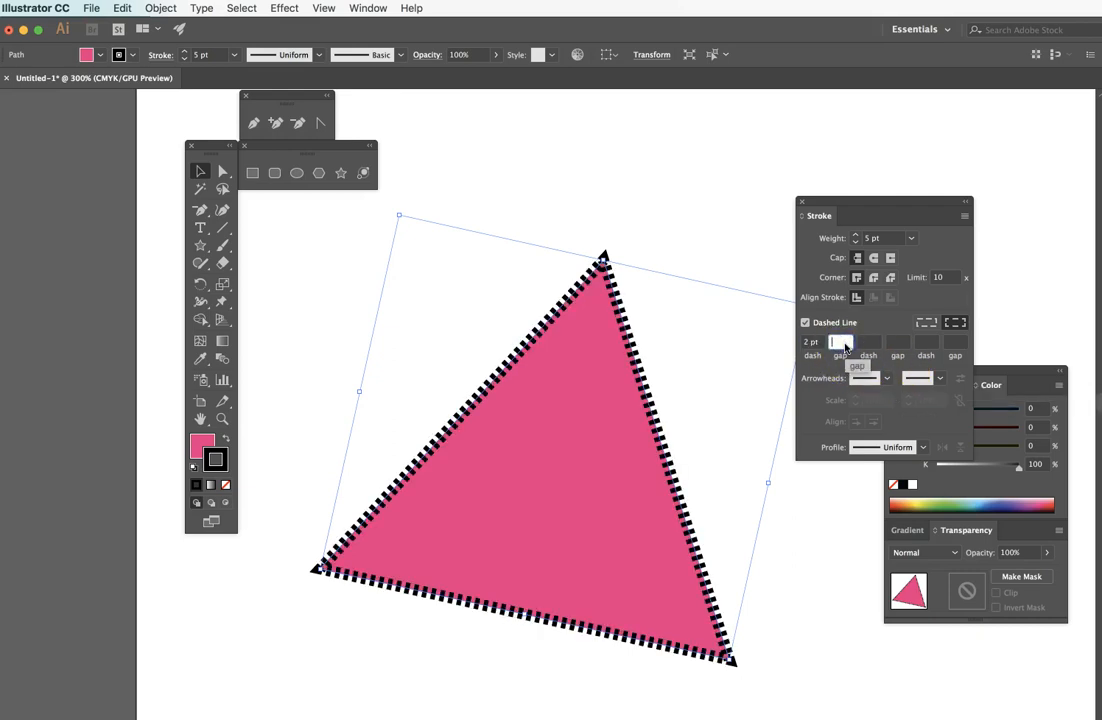
key(Return)
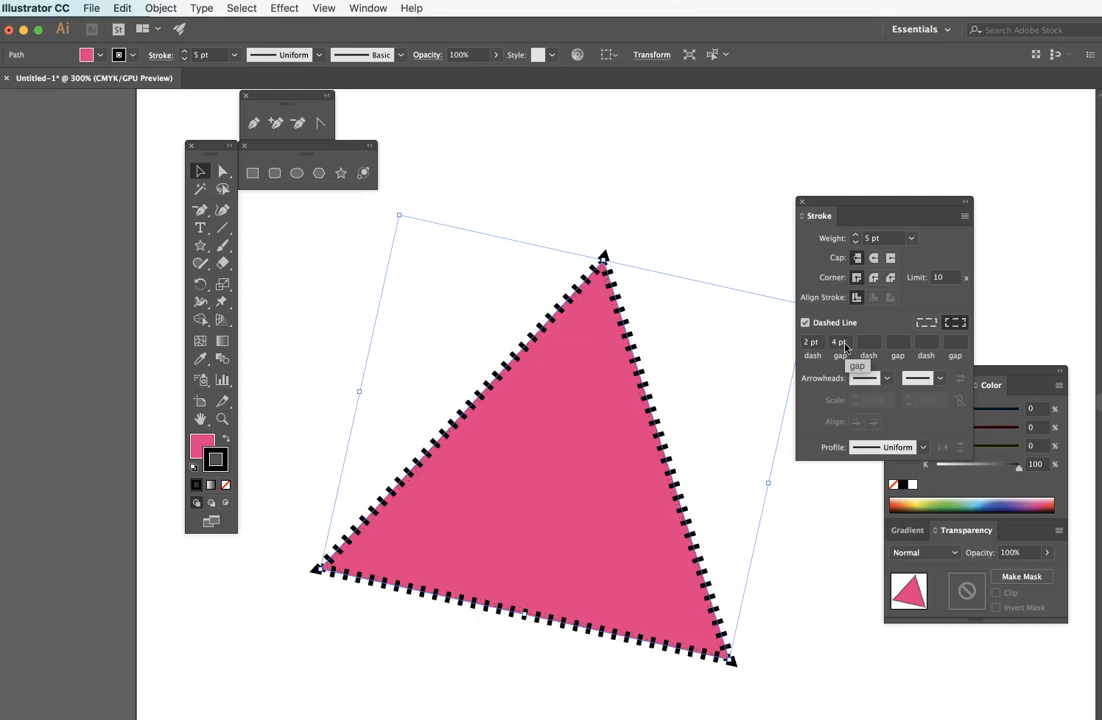
Set the dash length of the triangle's stroke to 6 pt and deselect the triangle
click(804, 343)
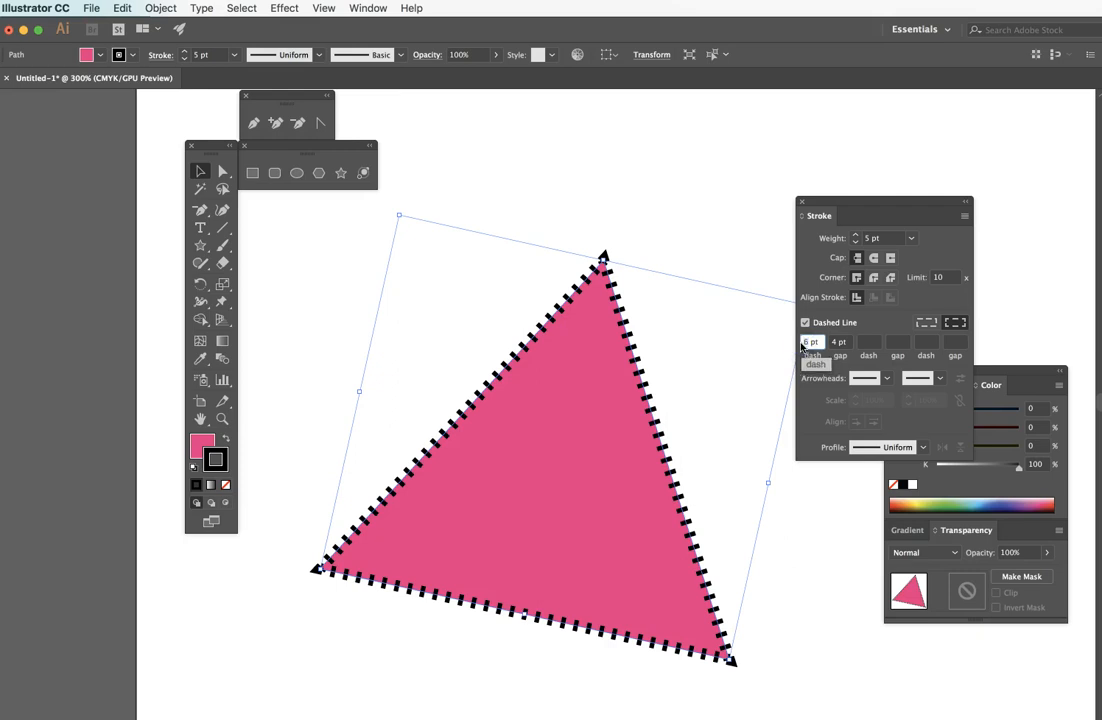
text(6 pt)
key(Return)
click(783, 493)
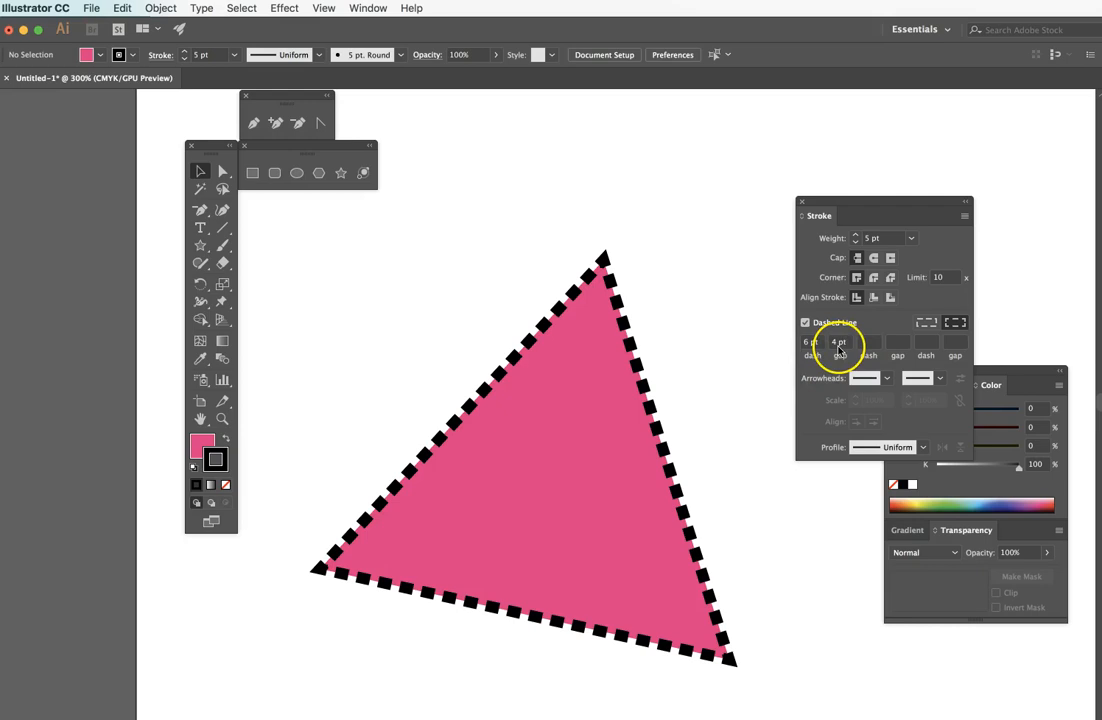
Draw a horizontal straight line with the Line Segment tool above the pink triangle
drag(649, 354, 649, 459)
drag(852, 202, 868, 192)
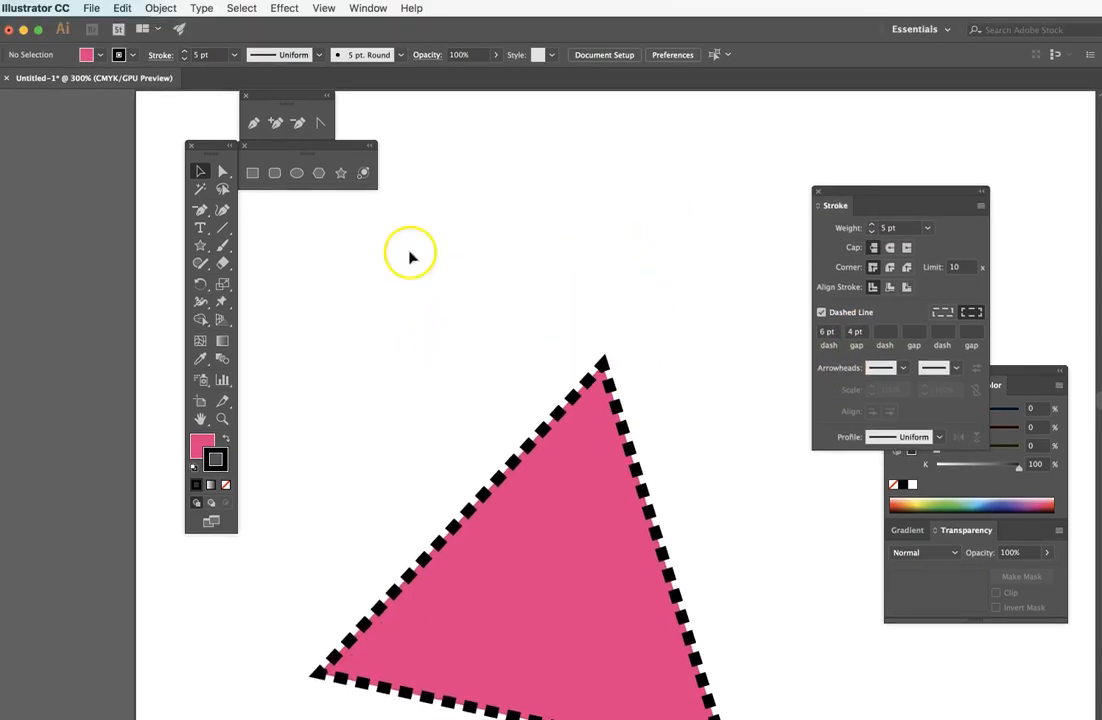
click(217, 230)
drag(409, 255, 651, 258)
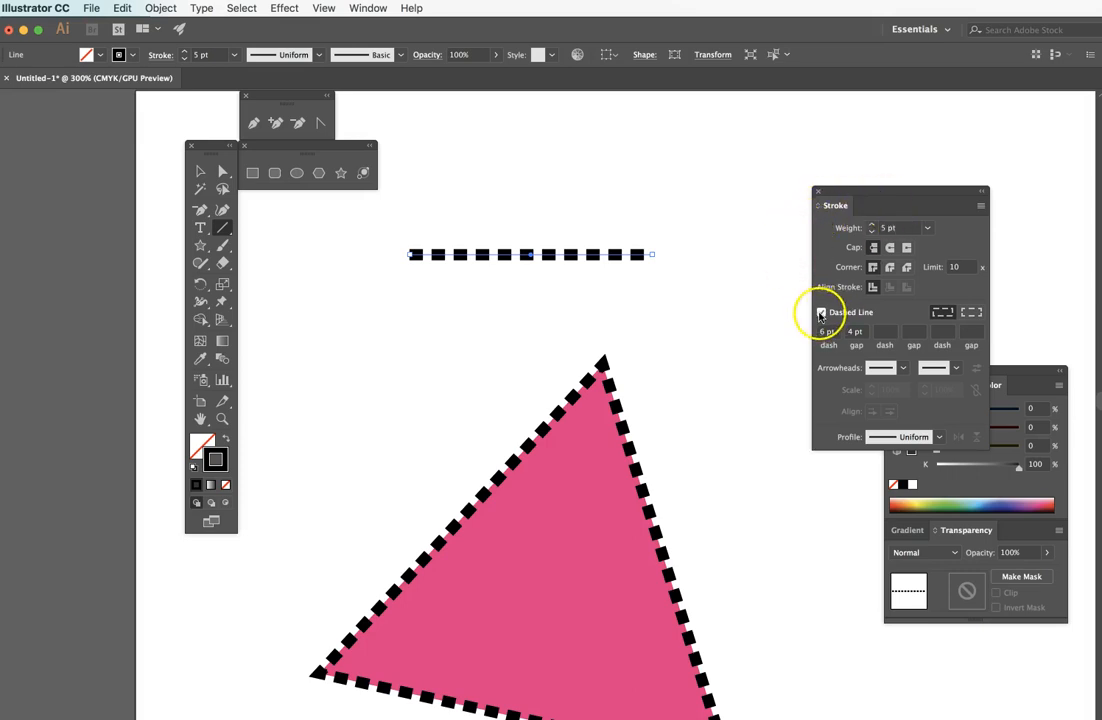
Turn off Dashed Line so the new line has a solid stroke
click(822, 313)
click(822, 313)
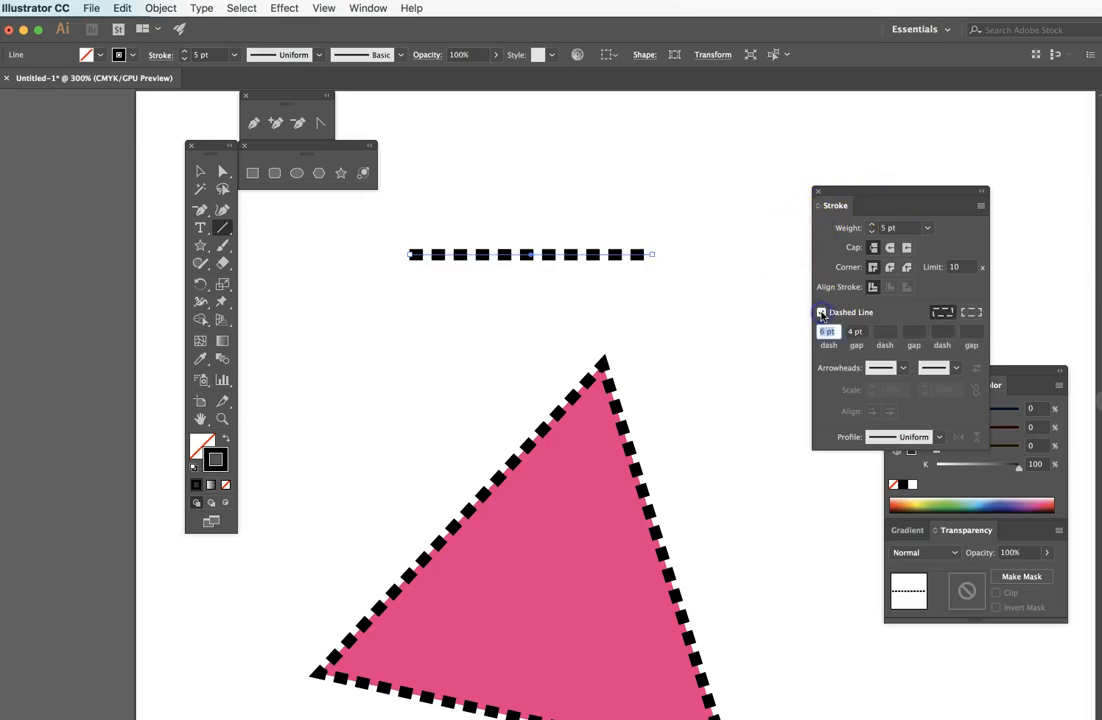
click(822, 313)
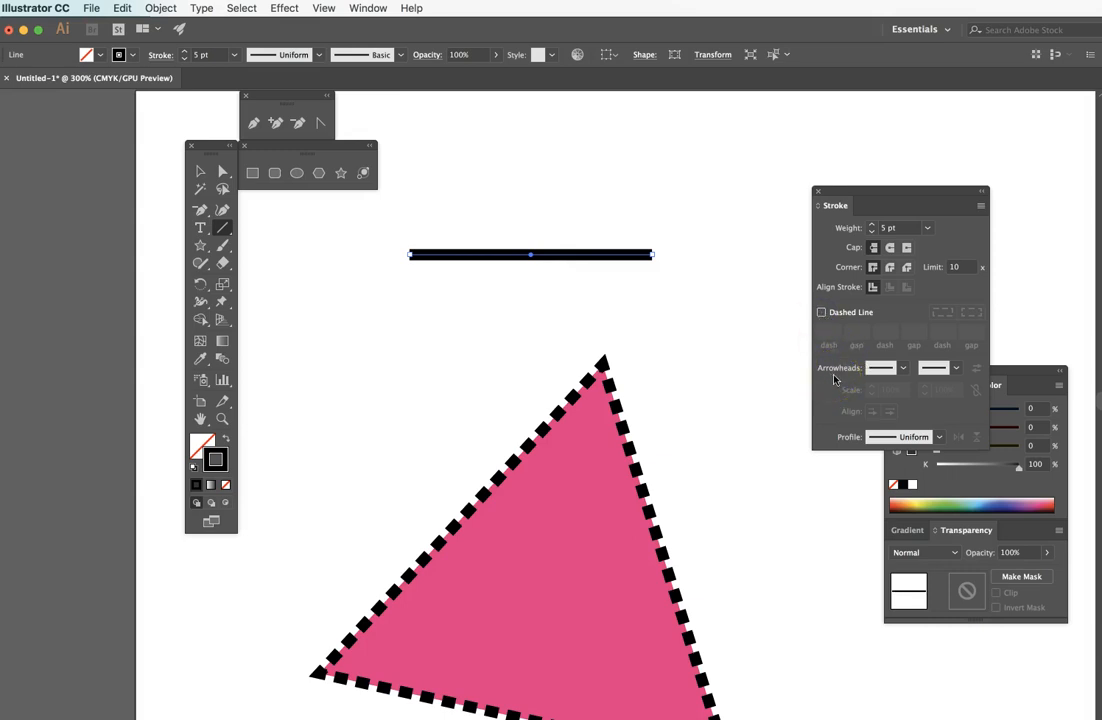
Browse the start arrowhead styles and apply Arrow 2 to the start of the line
click(903, 370)
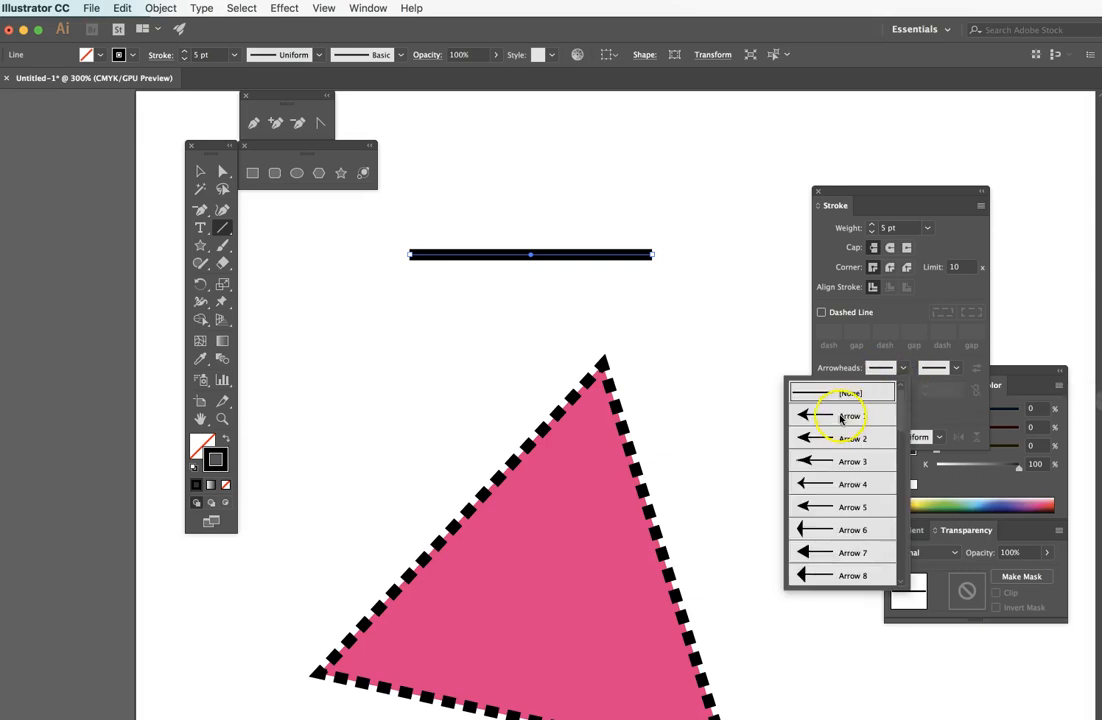
scroll(842, 510, down, 10)
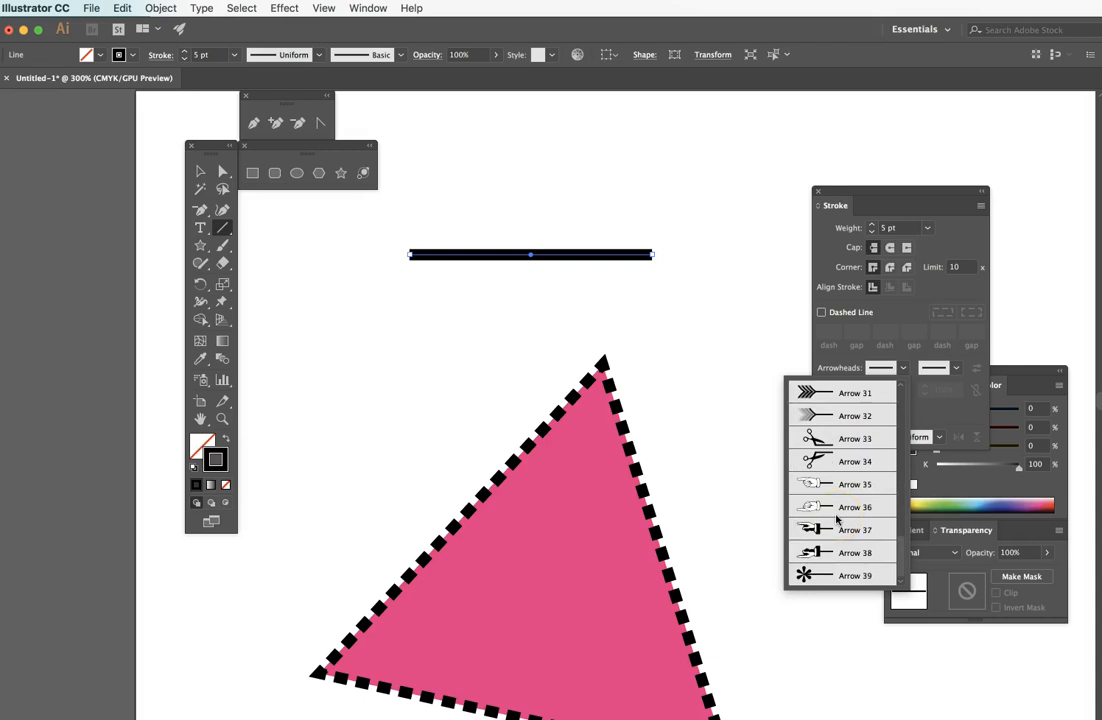
scroll(838, 520, up, 10)
scroll(838, 520, down, 10)
scroll(848, 458, up, 10)
scroll(847, 459, down, 9)
scroll(850, 452, up, 9)
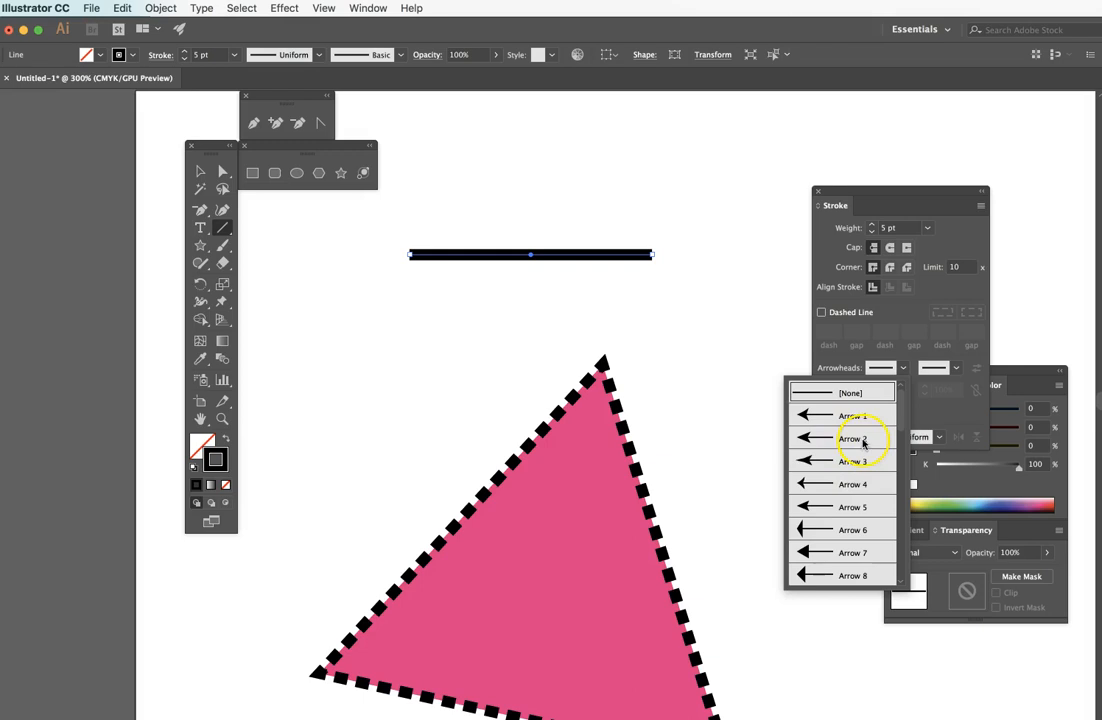
click(860, 440)
click(866, 443)
click(947, 418)
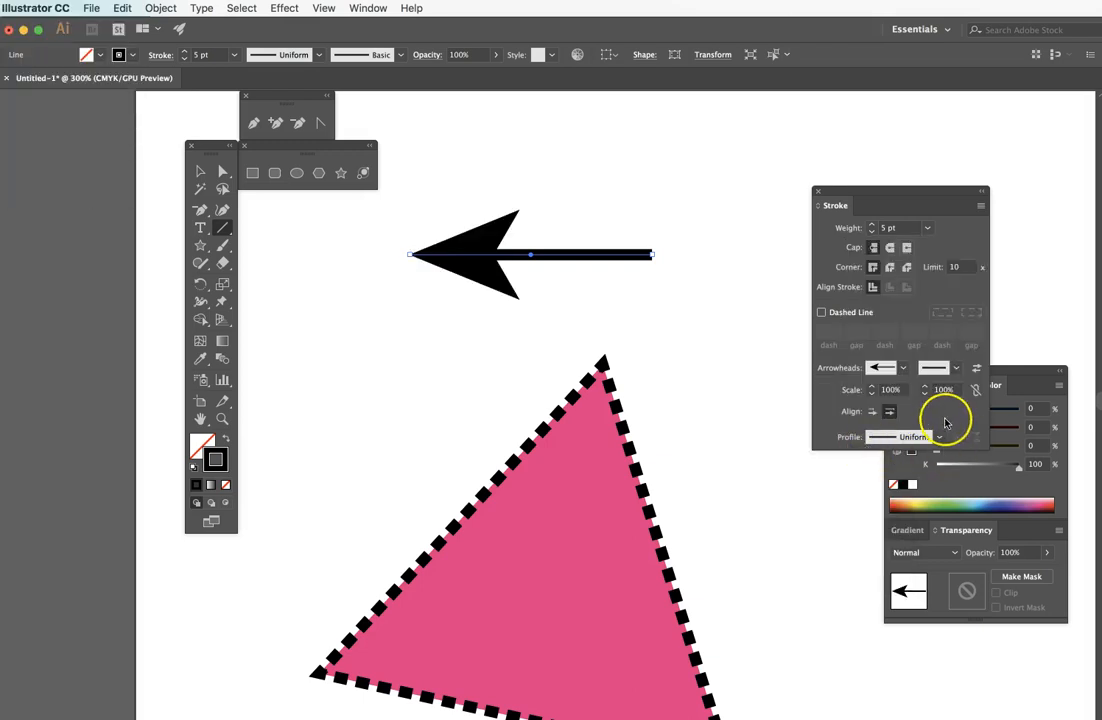
Set the start arrowhead's scale to 50%
click(467, 254)
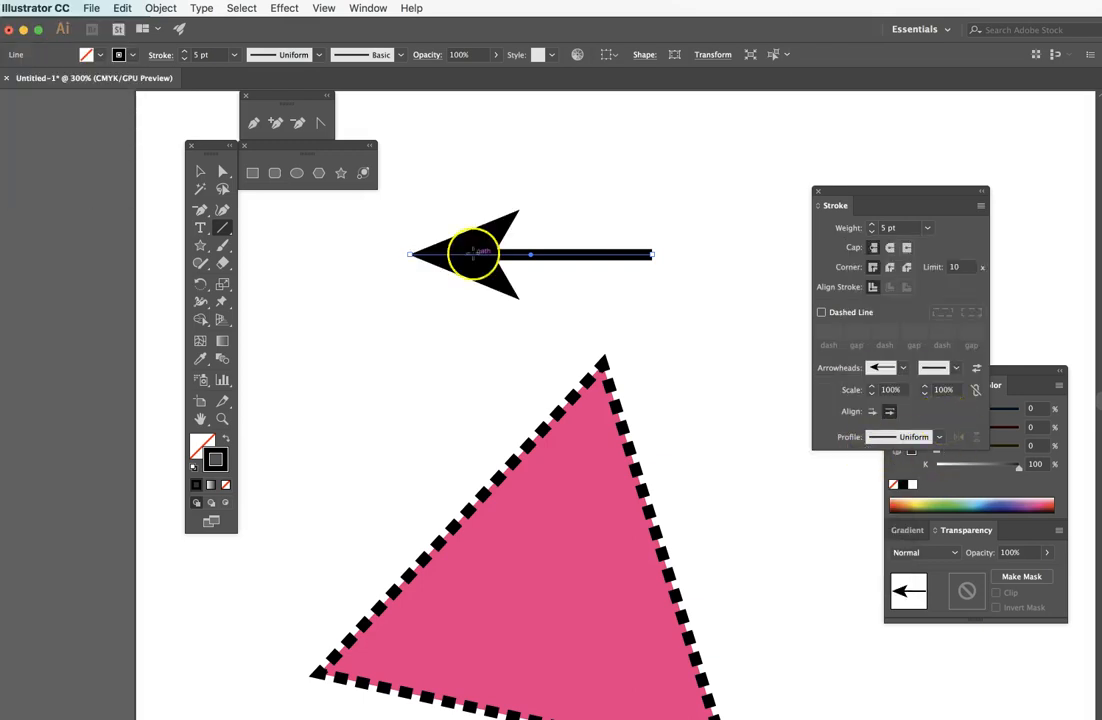
click(481, 261)
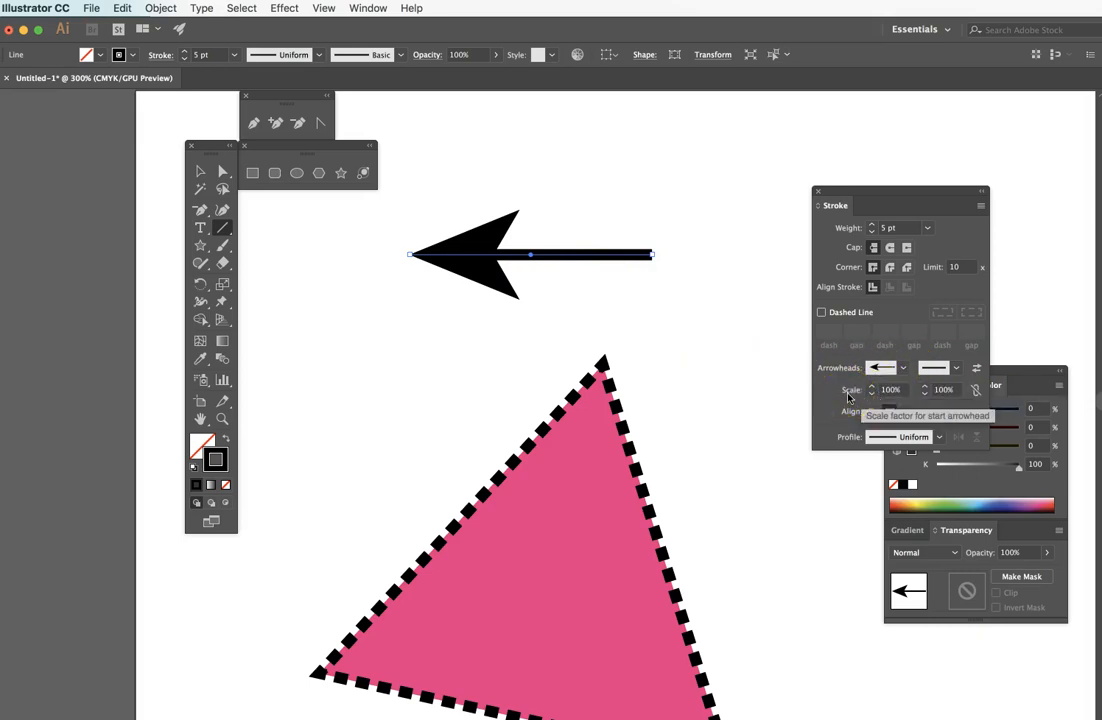
click(886, 389)
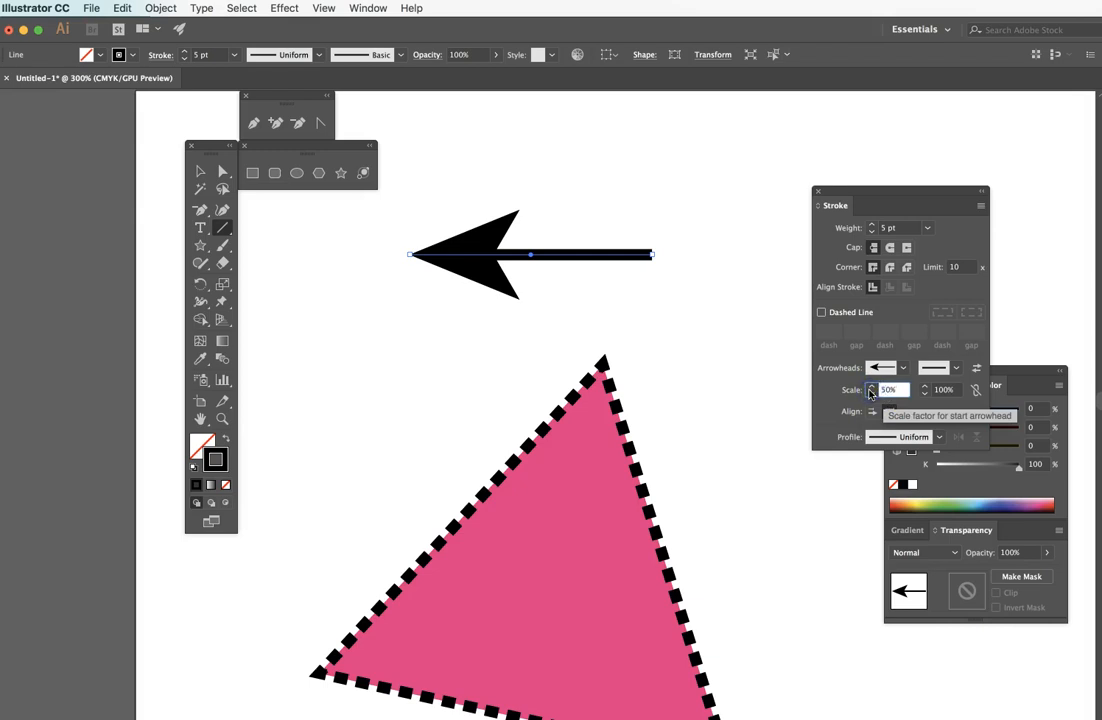
key(Return)
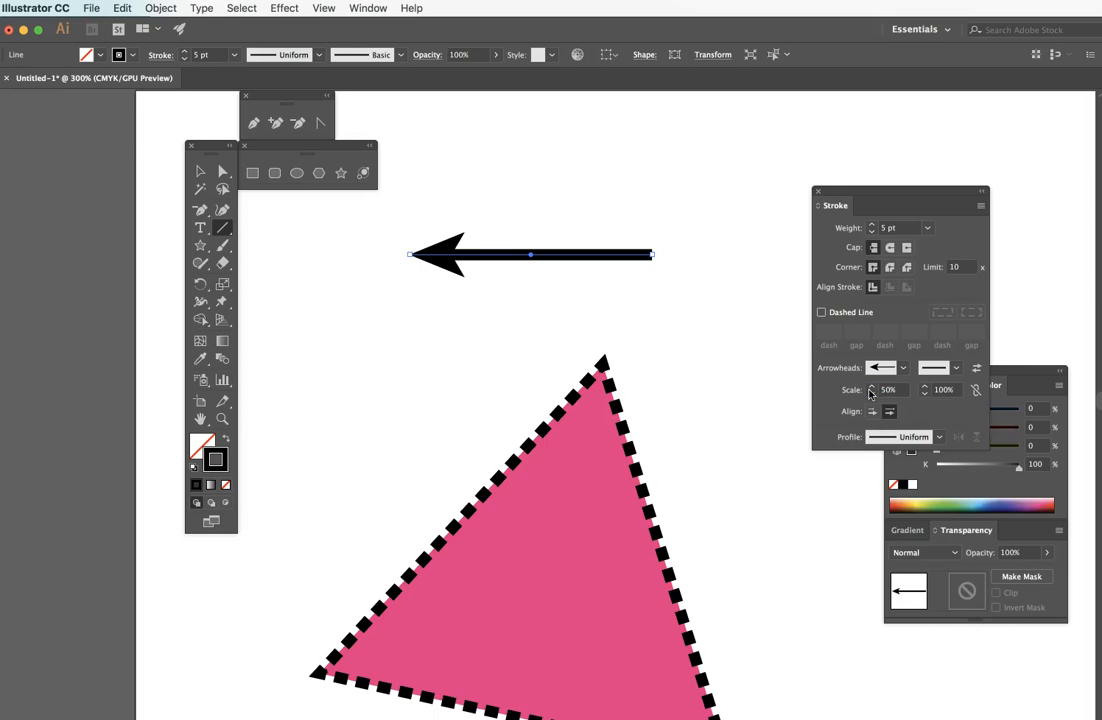
Apply Arrow 2 to the end of the line and set the end arrowhead's scale to 50%
click(955, 369)
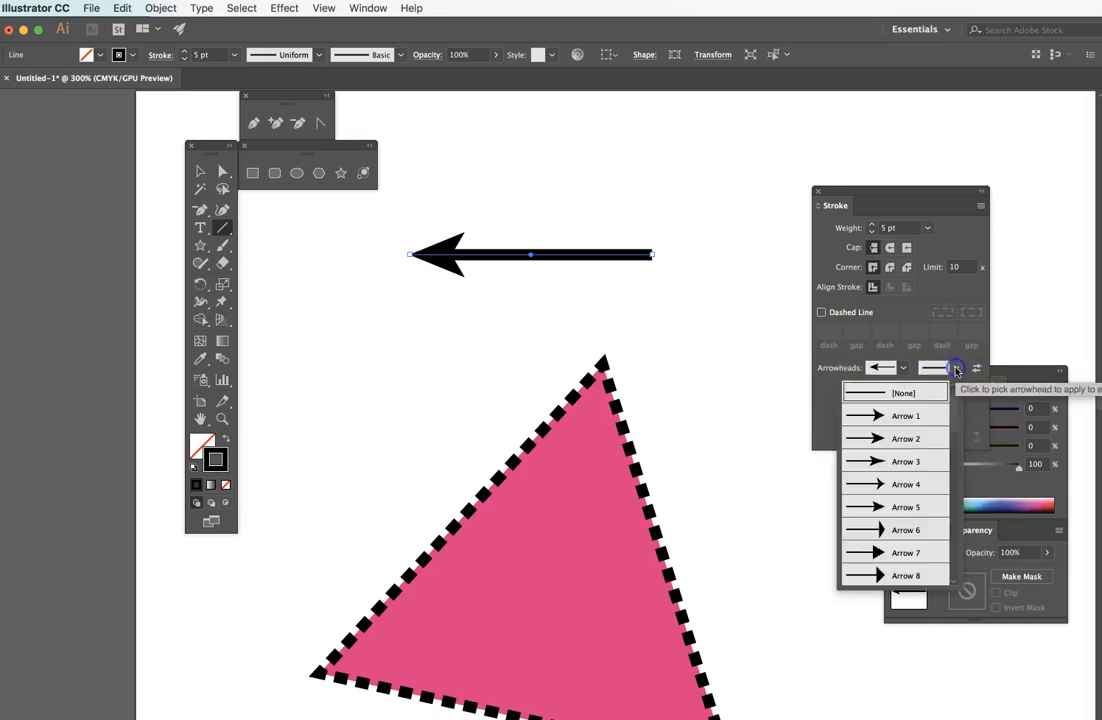
click(924, 443)
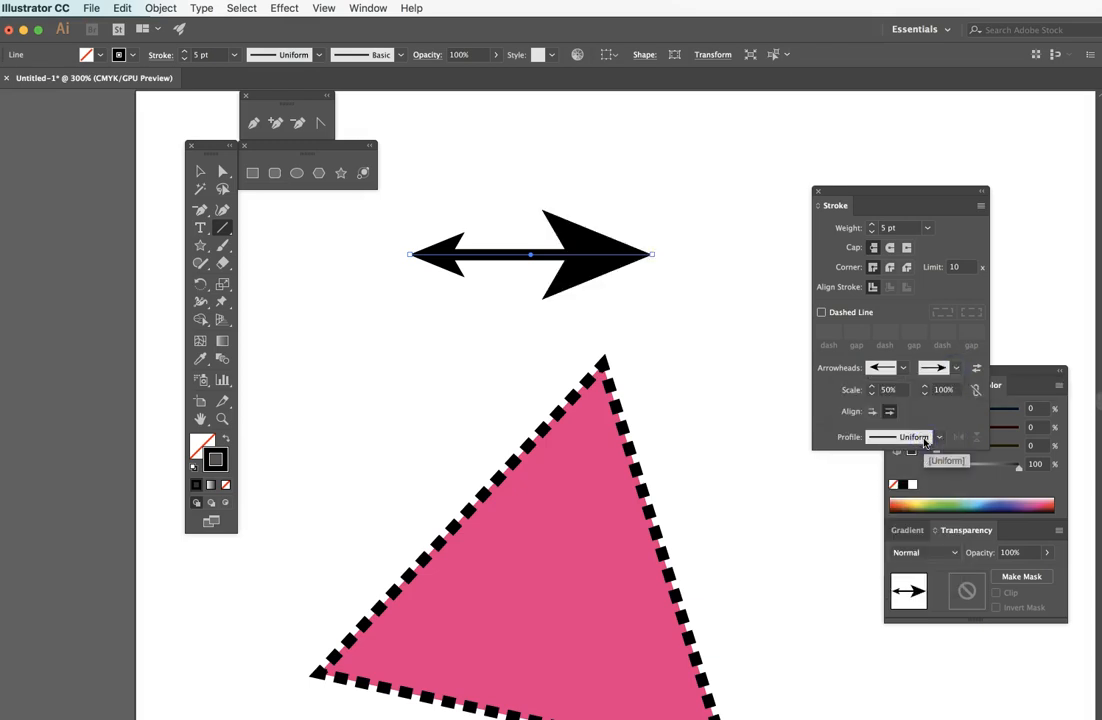
click(939, 390)
drag(941, 390, 923, 390)
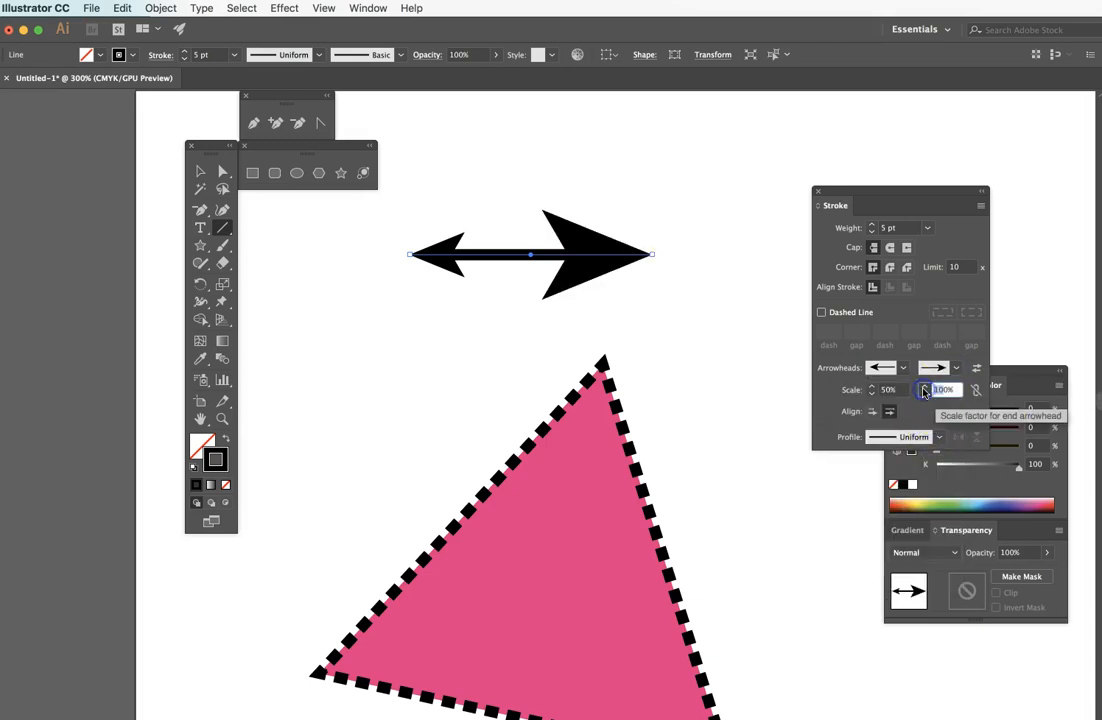
text(5)
key(Return)
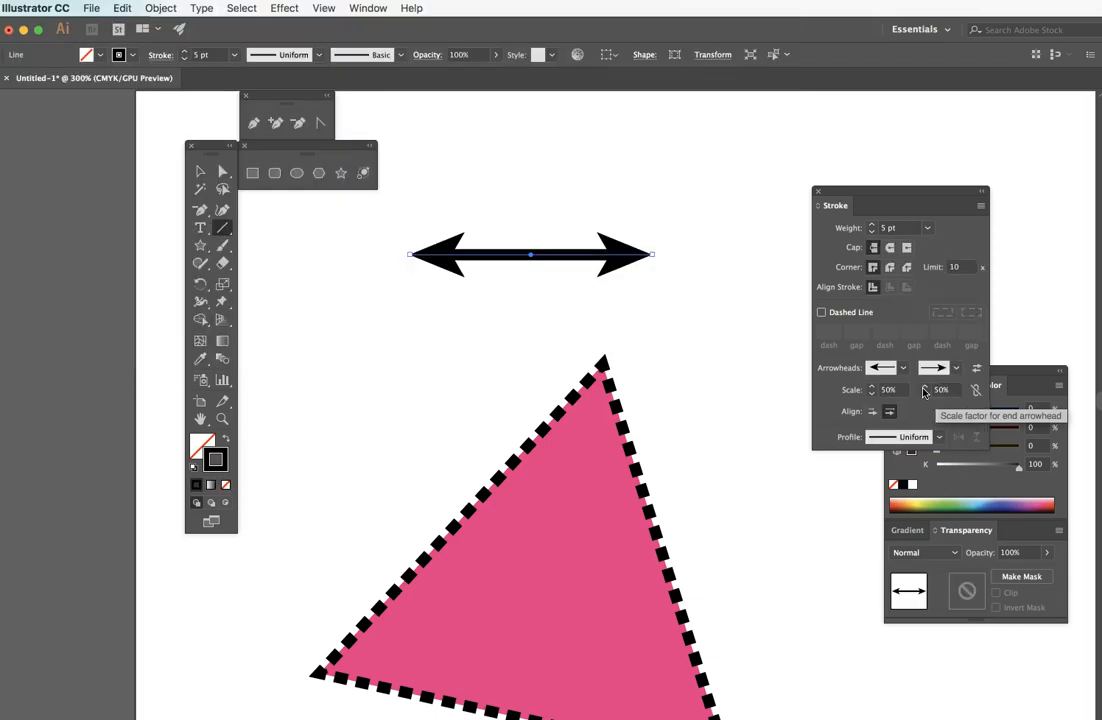
Change the line's end arrowhead to the feather-shaped Arrow 20
click(955, 368)
scroll(899, 498, down, 10)
scroll(898, 500, up, 7)
scroll(897, 503, down, 3)
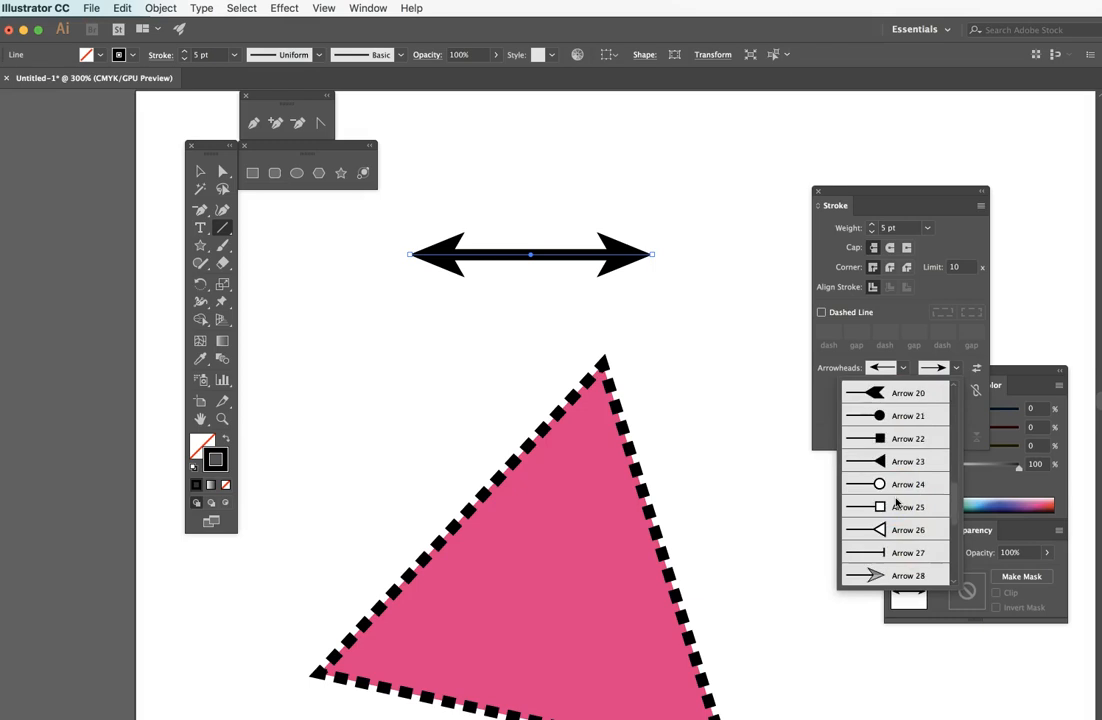
click(890, 392)
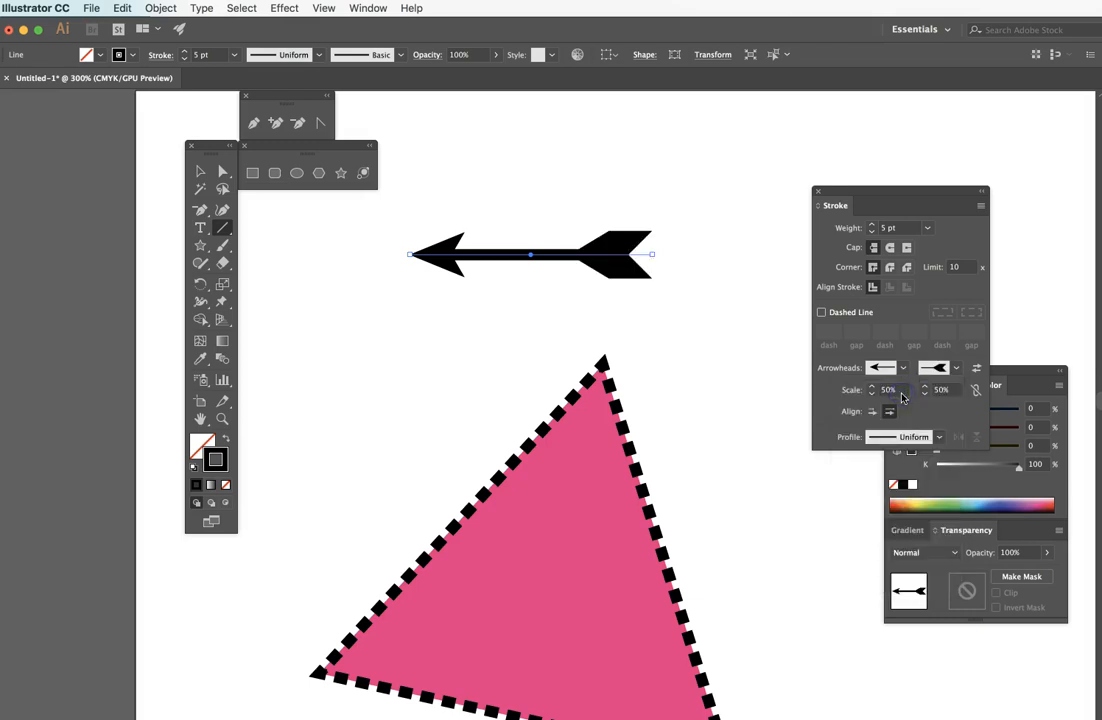
click(631, 292)
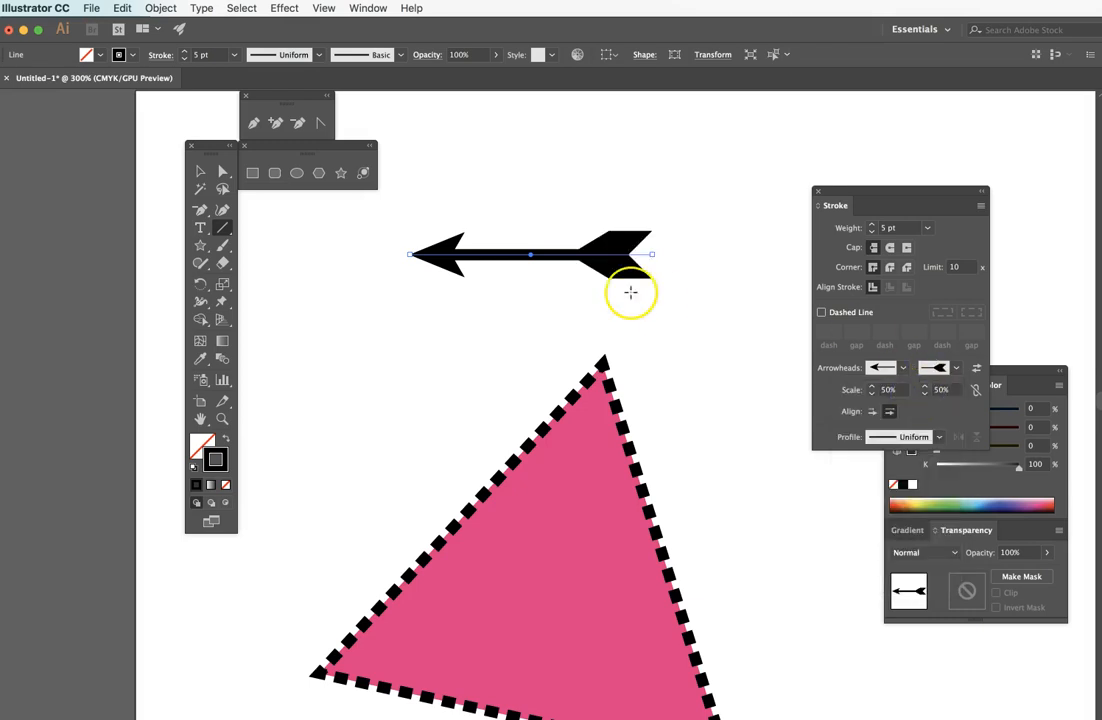
Set the arrowhead alignment to extend the arrow tips beyond the end of the path
click(873, 414)
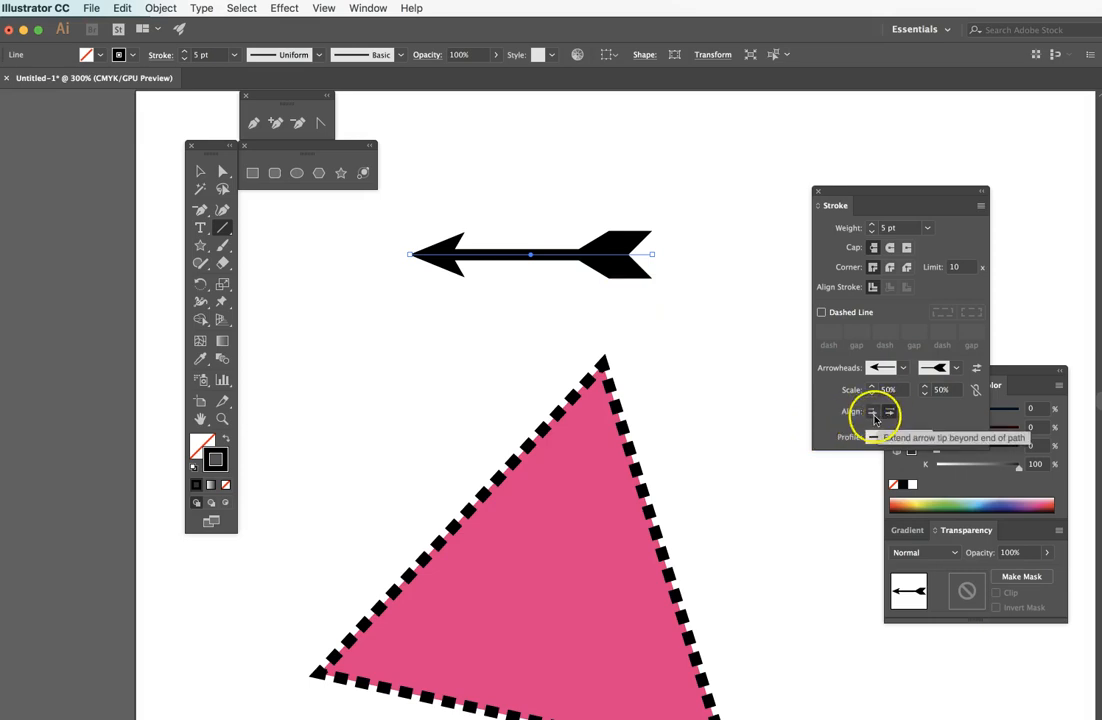
click(873, 414)
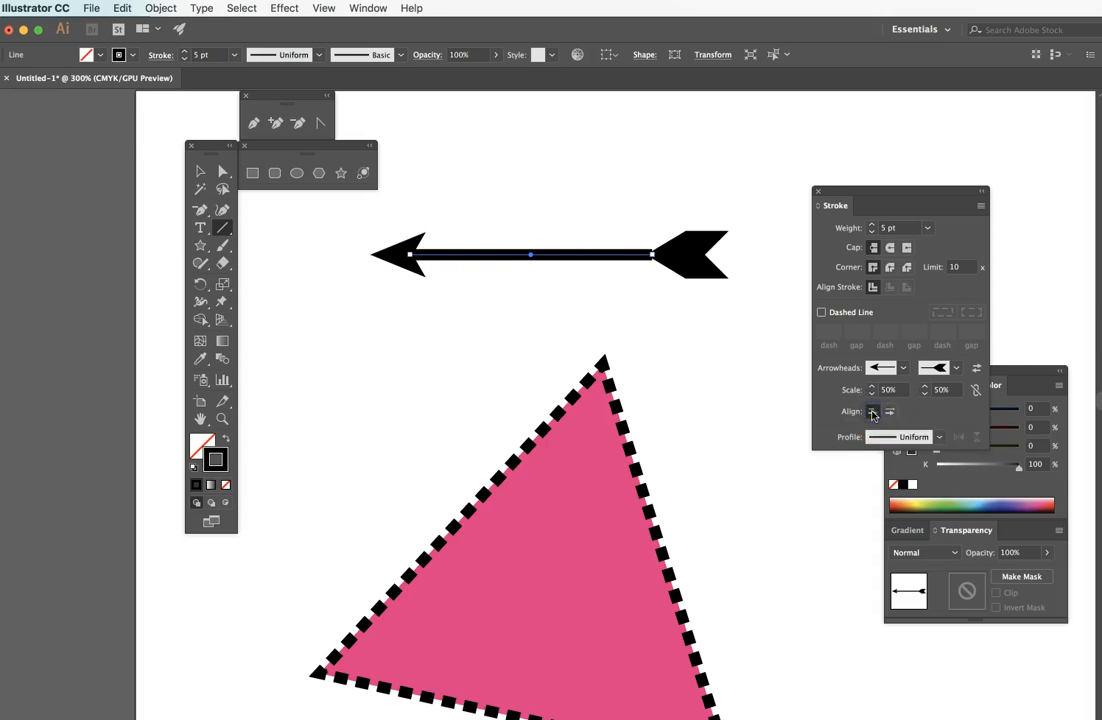
click(936, 412)
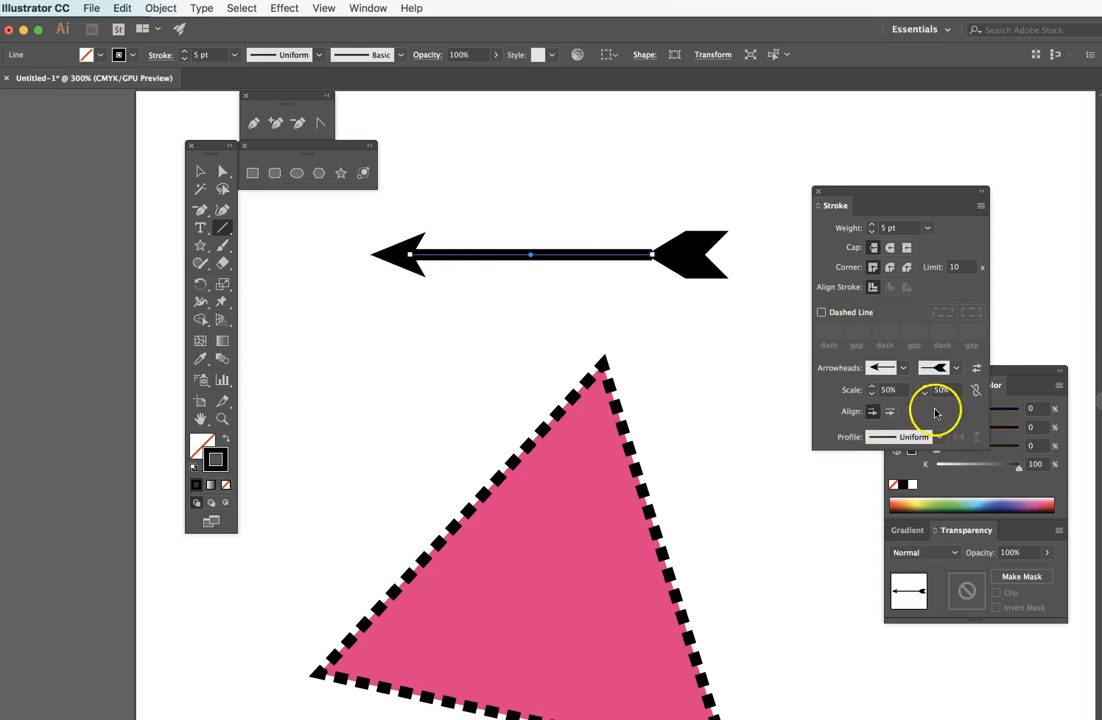
click(939, 437)
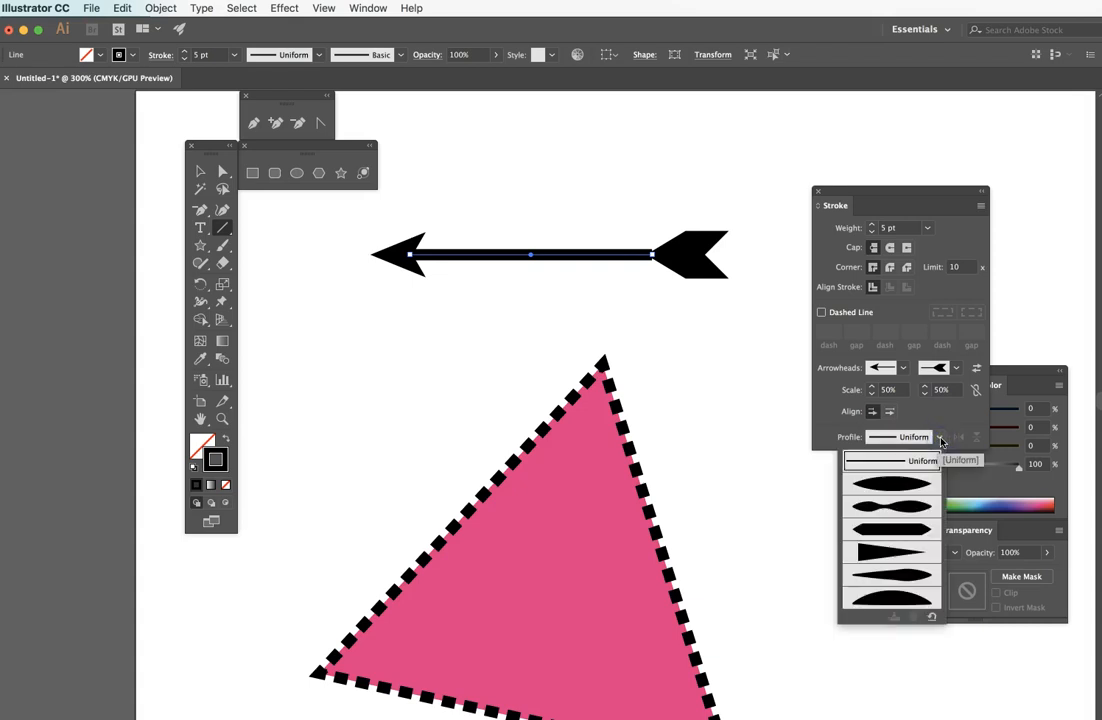
click(936, 421)
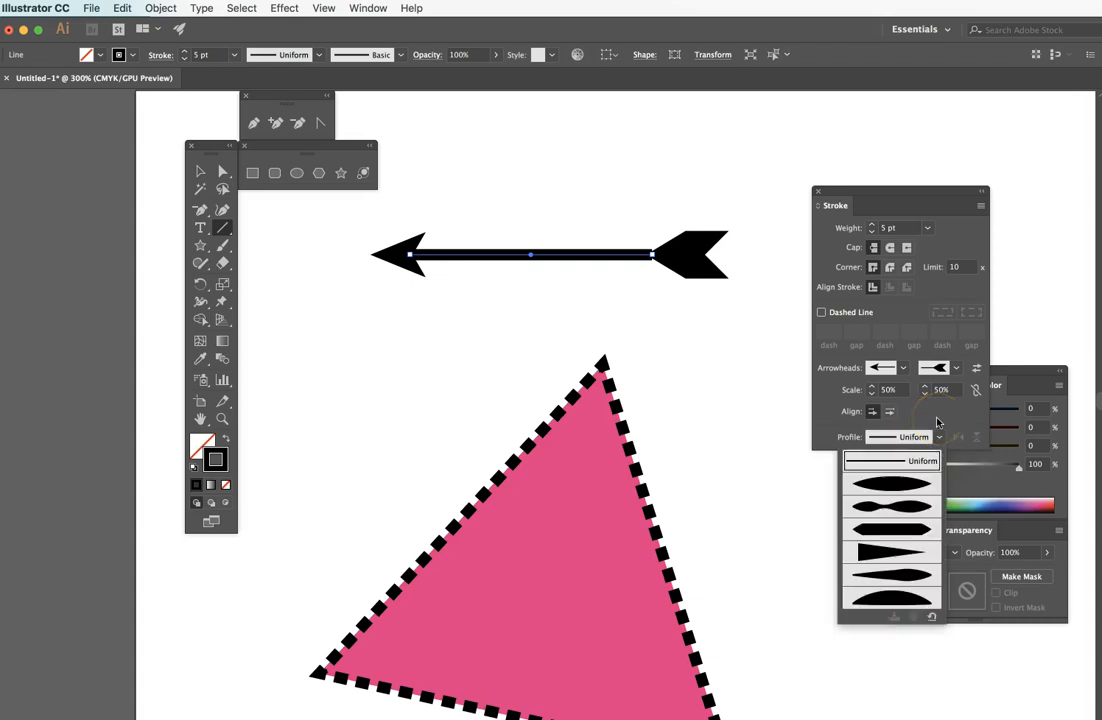
click(940, 443)
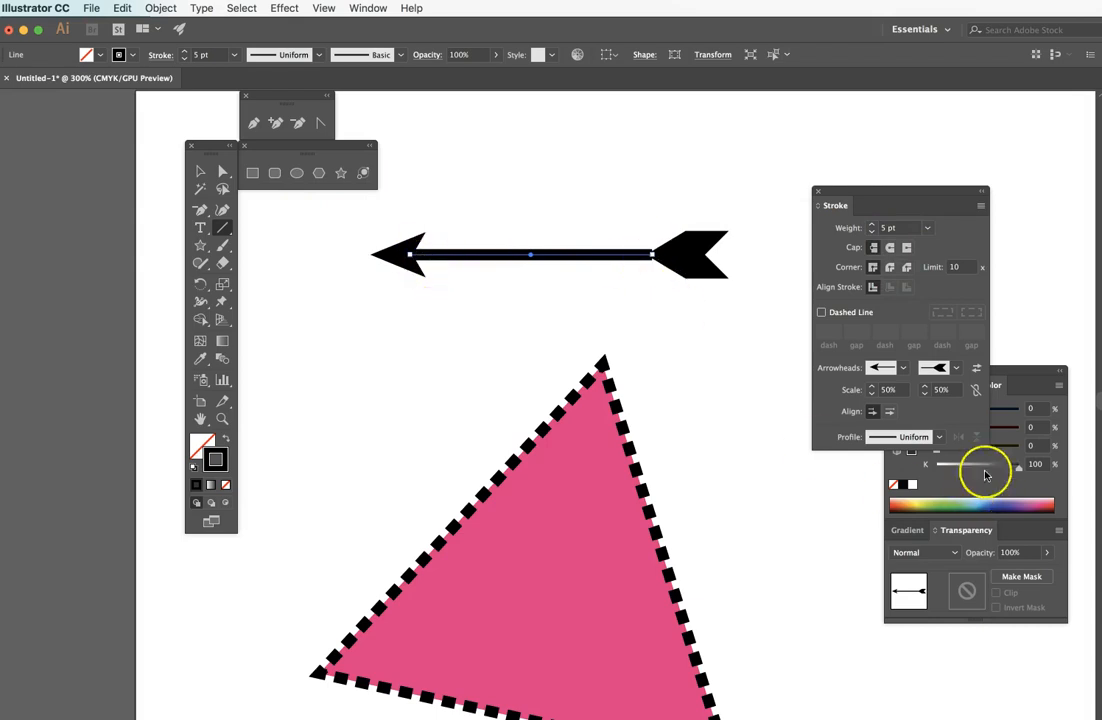
Set both the start and end arrowheads of the line to [None]
click(900, 369)
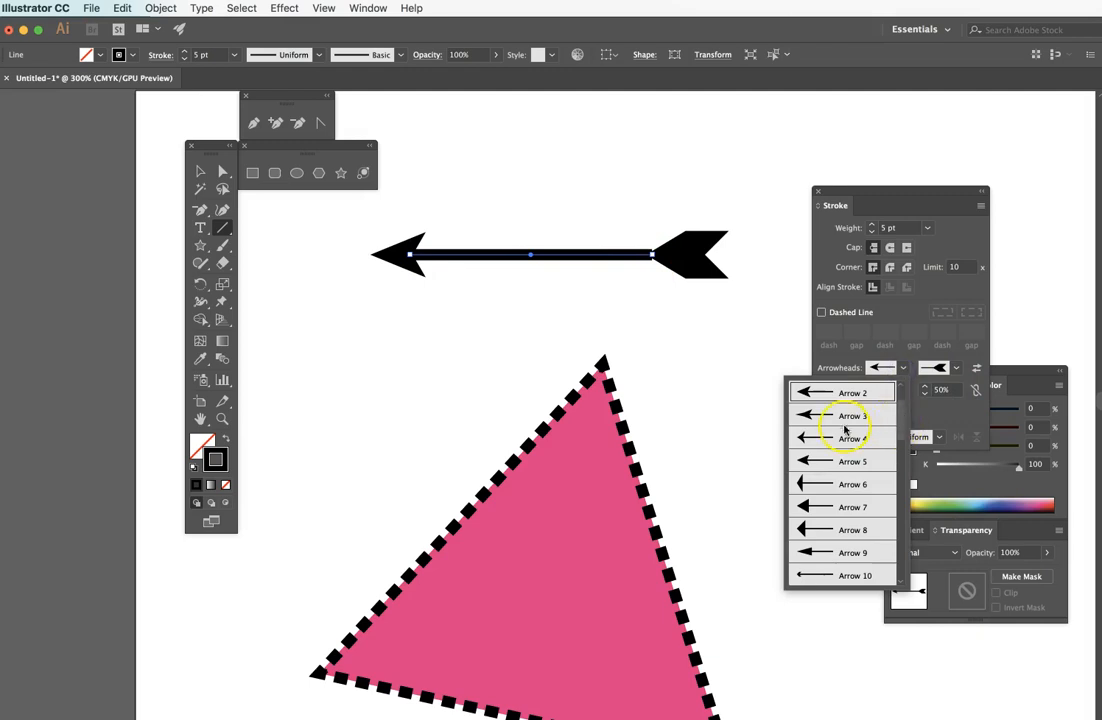
scroll(845, 430, up, 2)
click(876, 394)
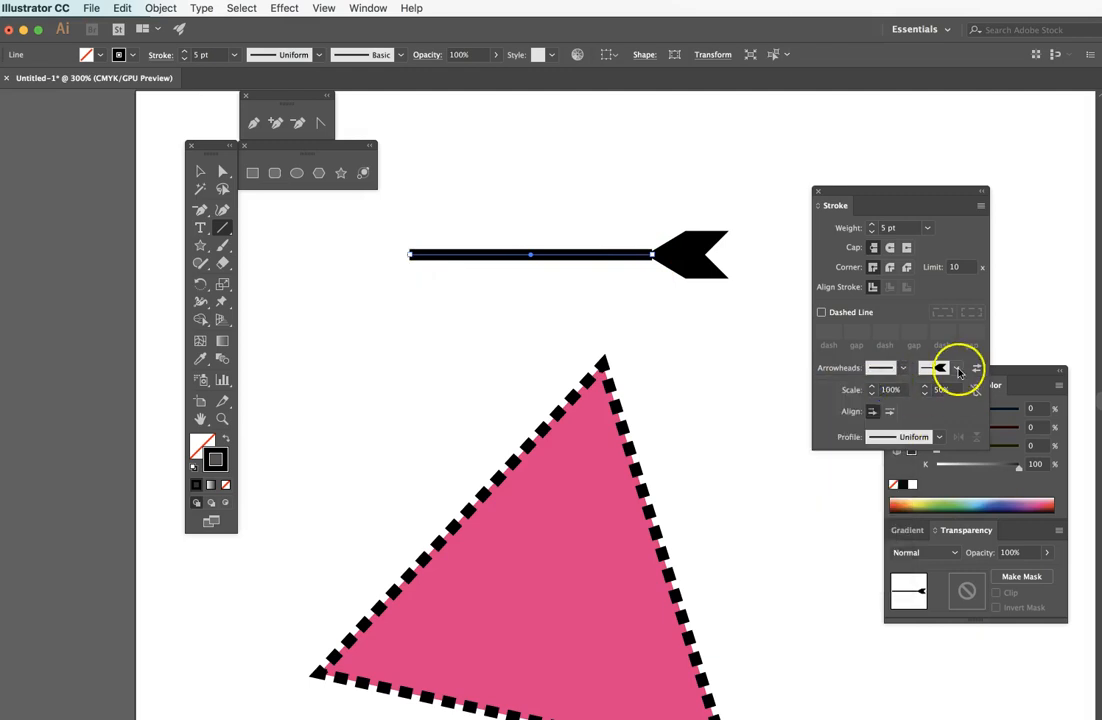
click(955, 369)
scroll(895, 418, up, 10)
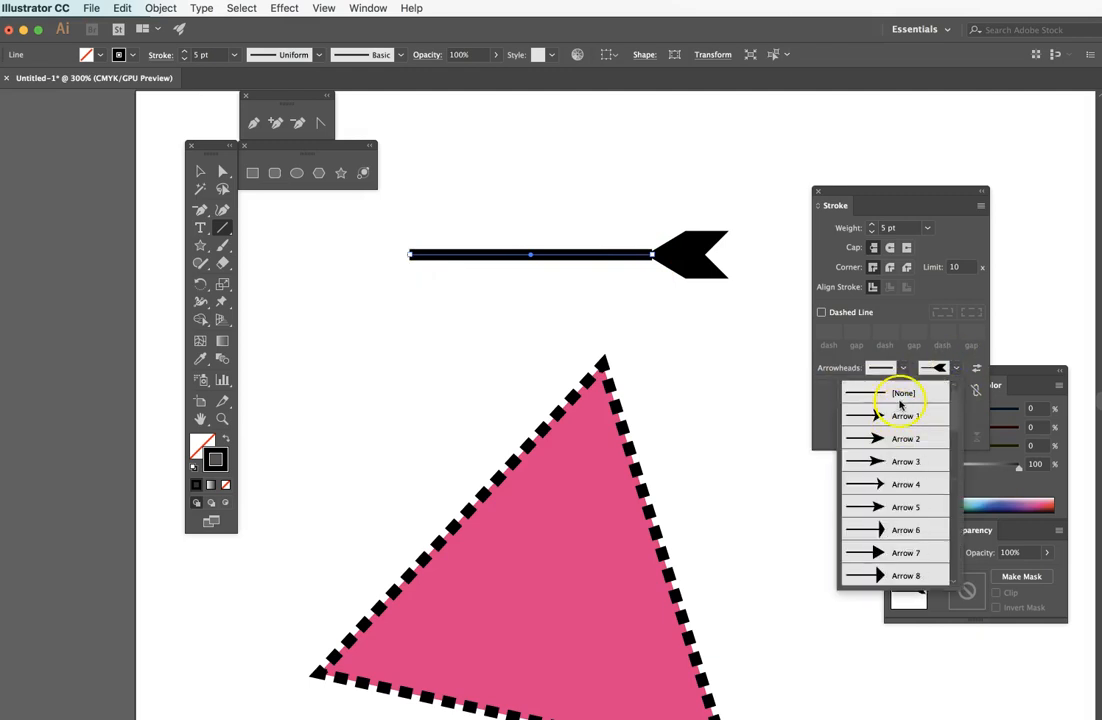
click(901, 394)
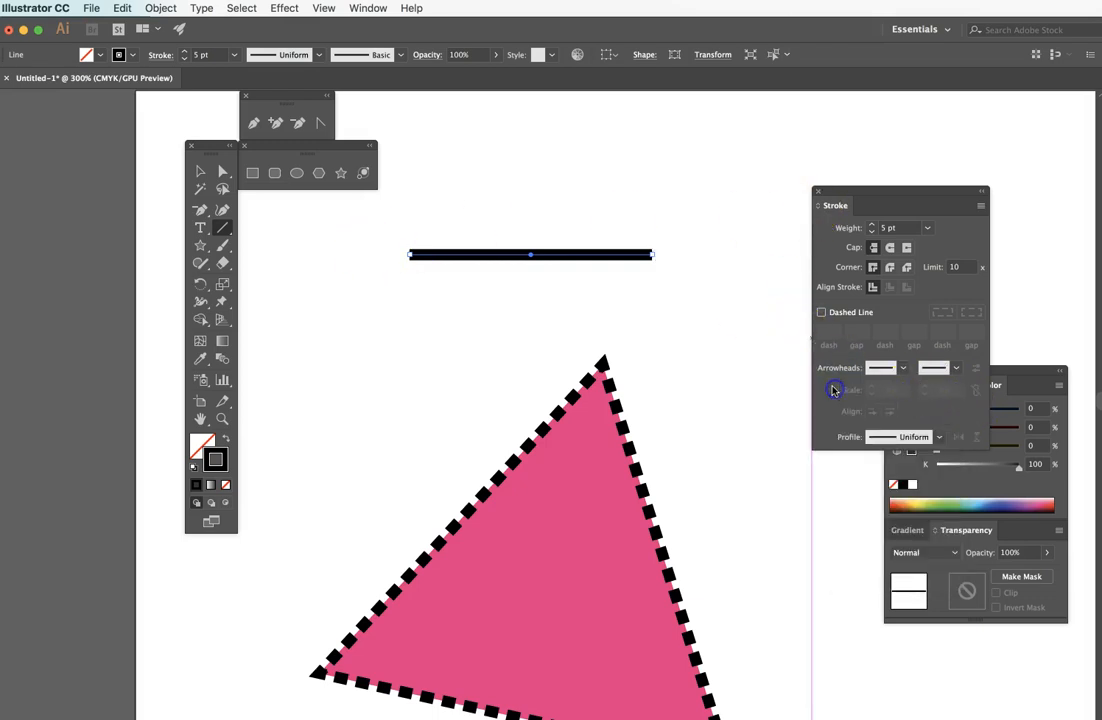
Apply the double-bulge variable-width profile with the narrow middle to the line's stroke
click(940, 438)
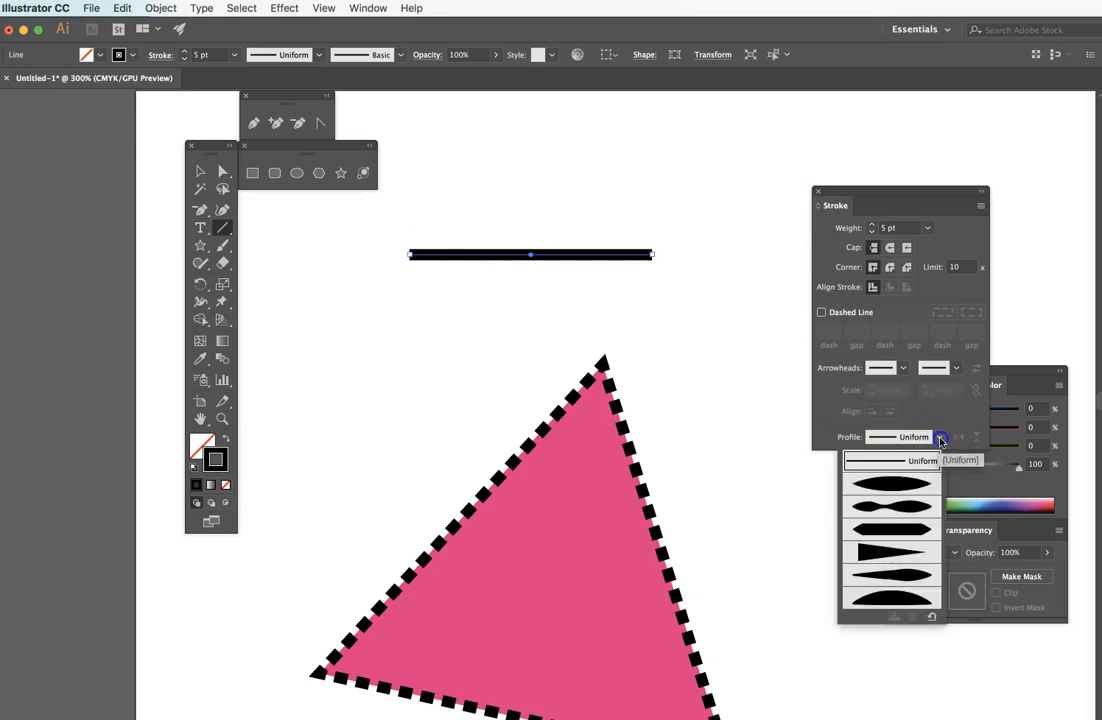
click(866, 508)
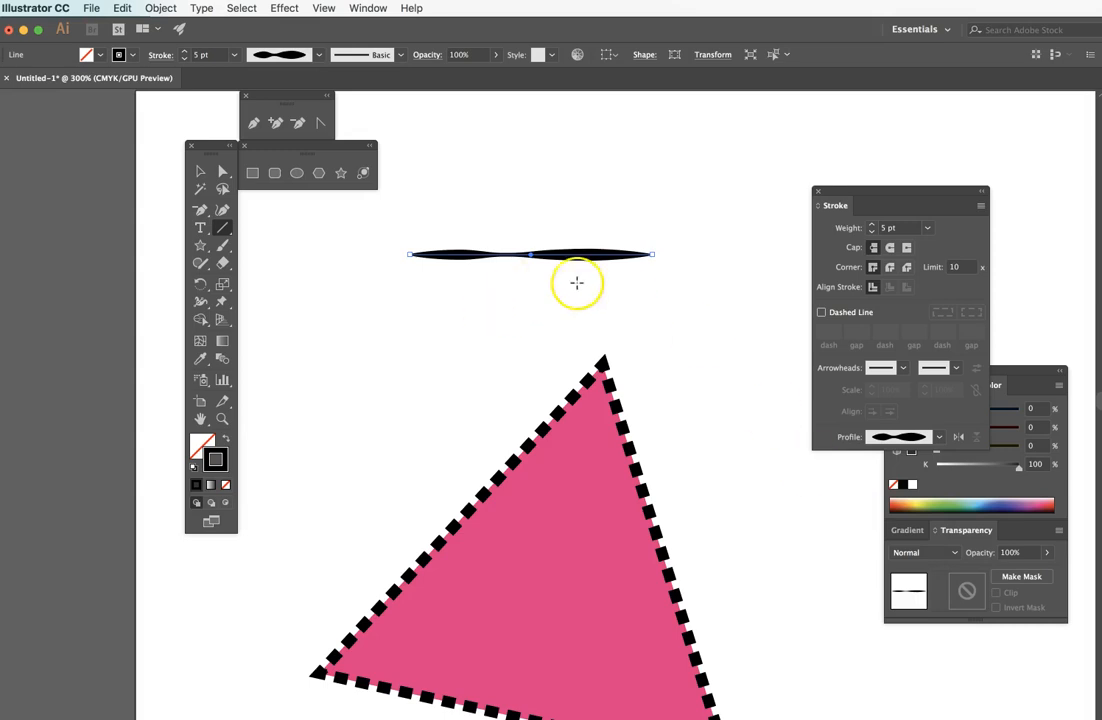
drag(588, 255, 498, 256)
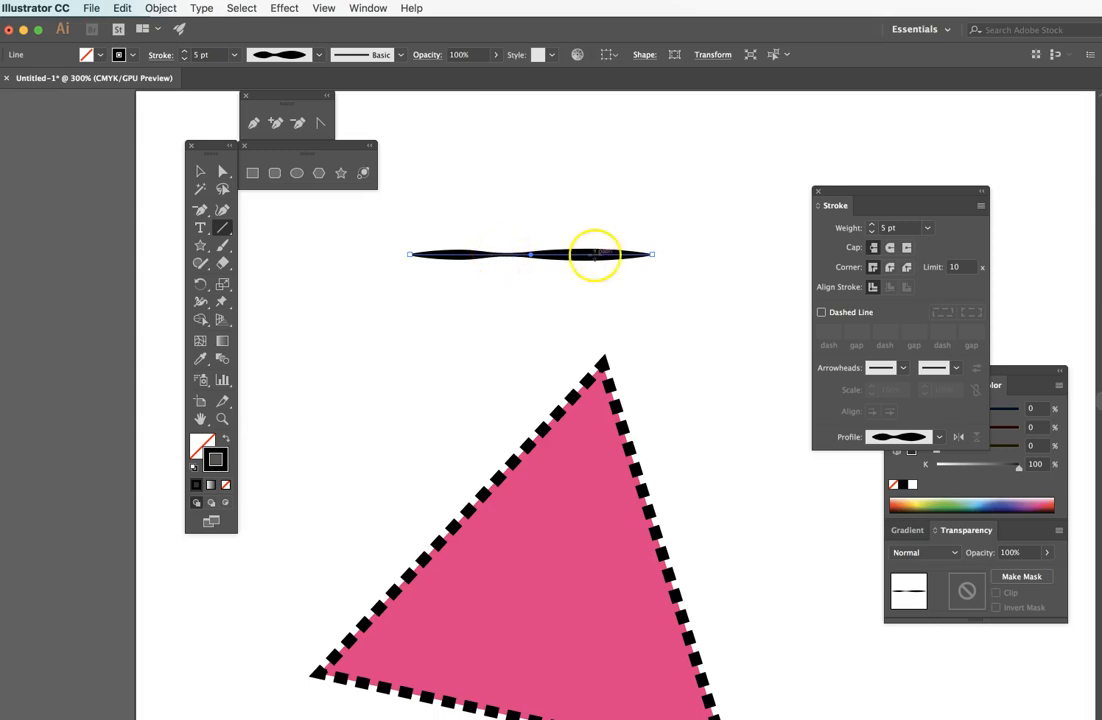
Switch the document to Outline view to examine the line's actual path, then return to GPU Preview
click(324, 8)
click(335, 25)
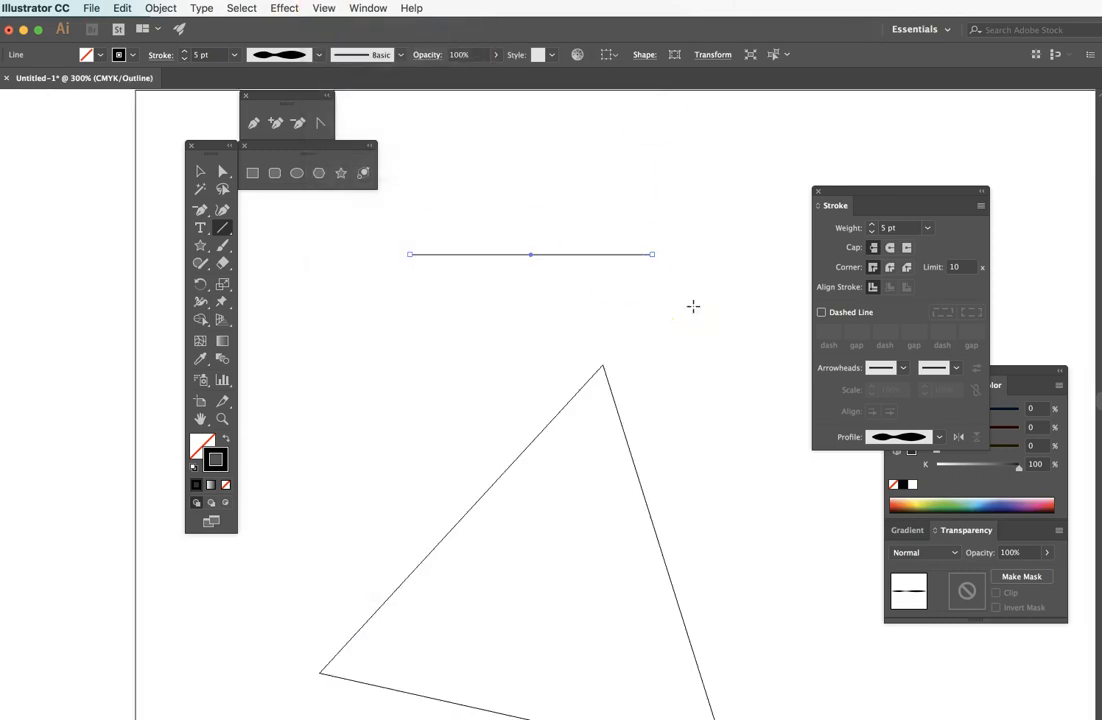
click(321, 7)
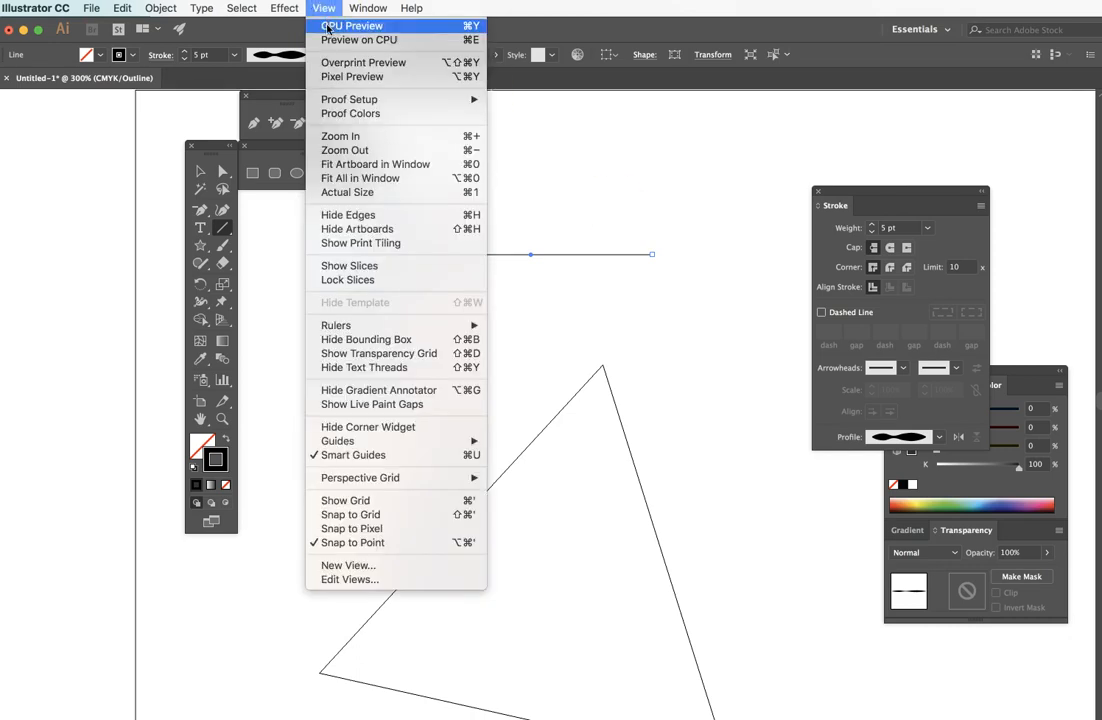
click(327, 27)
mouse_move(585, 255)
mouse_down()
mouse_move(499, 264)
mouse_move(627, 278)
mouse_move(497, 250)
mouse_move(438, 246)
mouse_move(426, 258)
mouse_move(448, 231)
mouse_move(530, 252)
mouse_up()
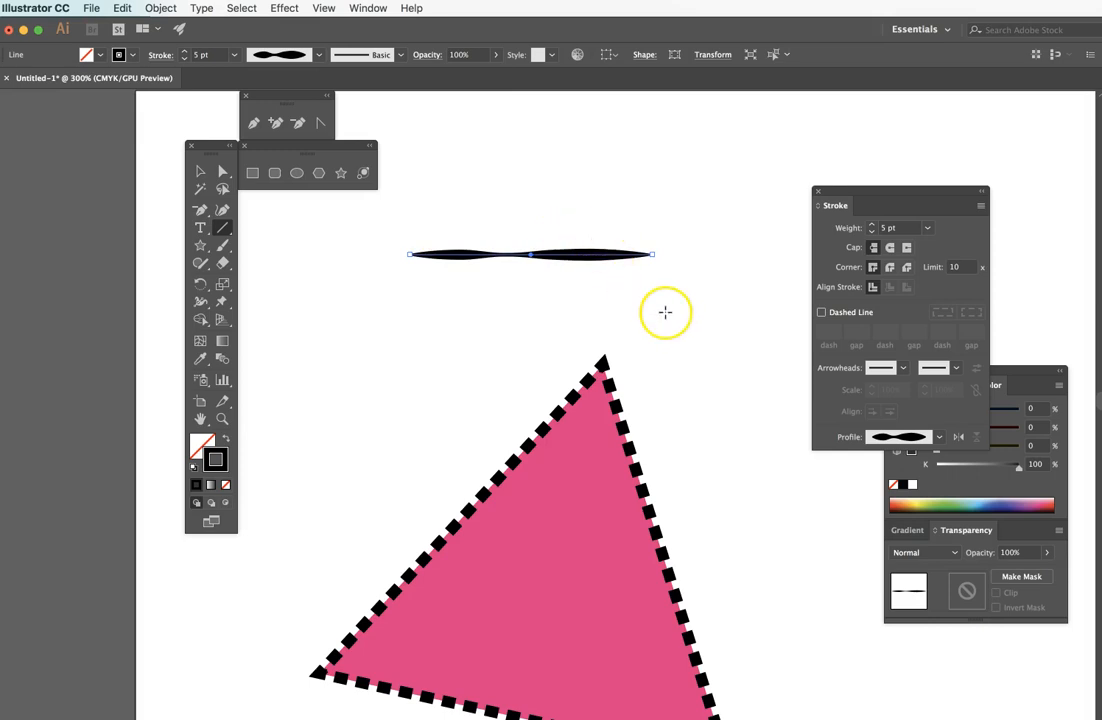
Lengthen the variable-width horizontal line by extending both of its ends outward, then deselect it
click(200, 171)
click(338, 283)
click(637, 255)
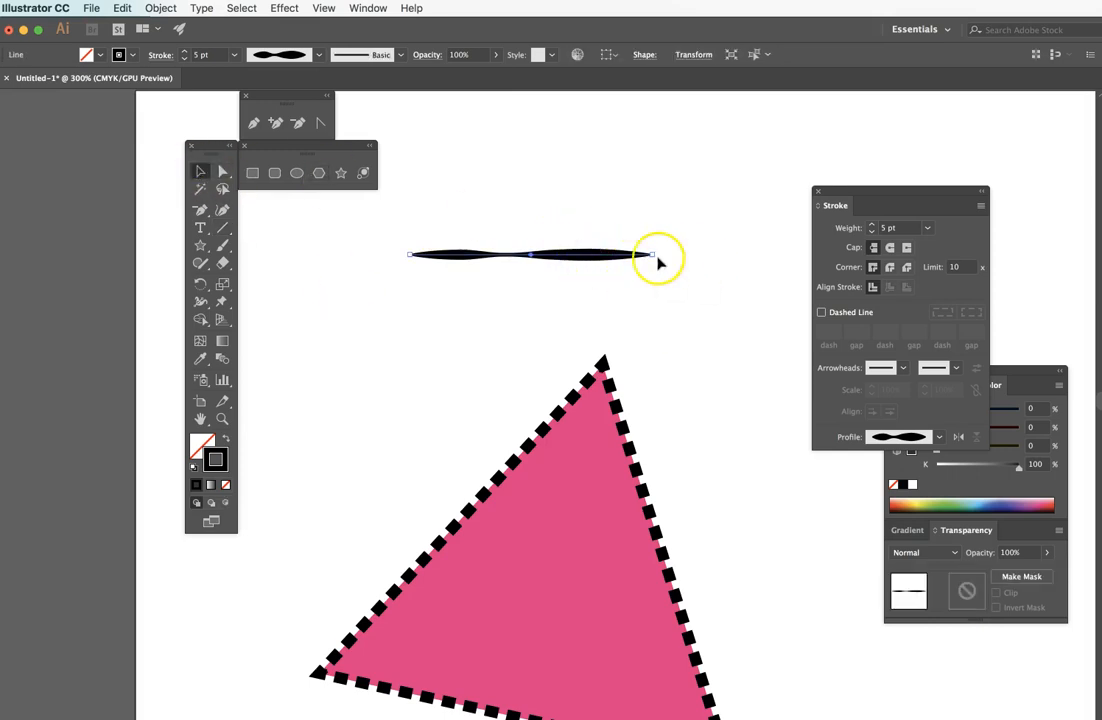
drag(652, 256, 745, 254)
drag(403, 255, 305, 254)
click(374, 241)
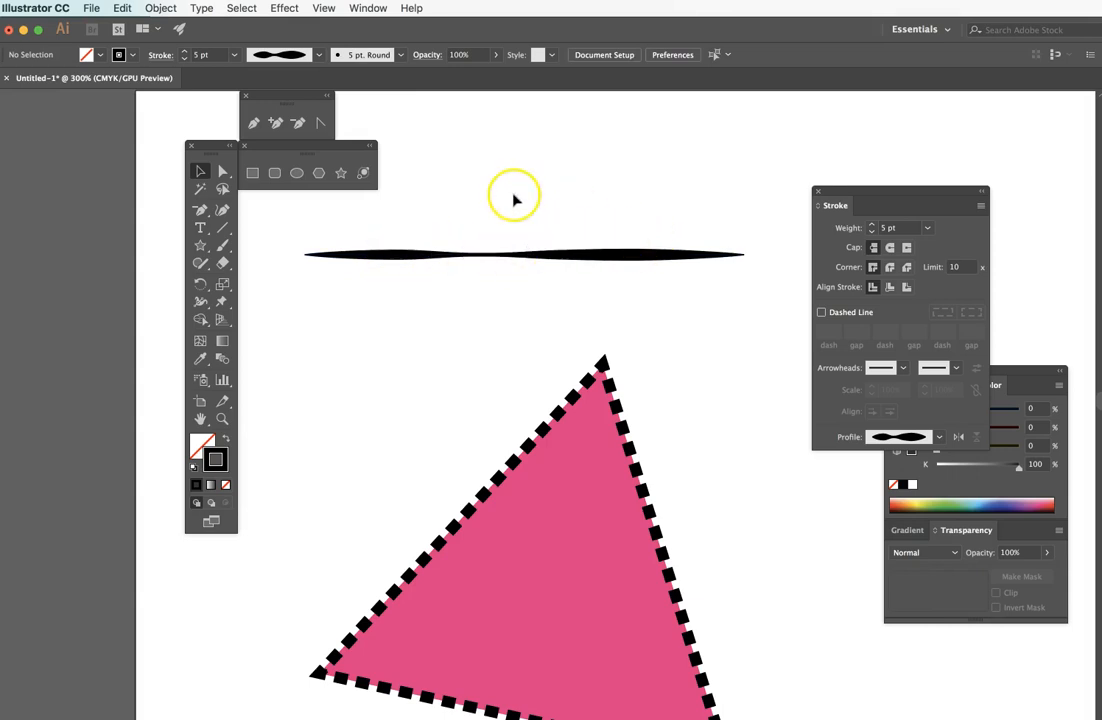
Use the Width tool to widen the line's left bulge and two width points on its right bulge, the largest to about 32.7 pt
click(605, 255)
click(937, 437)
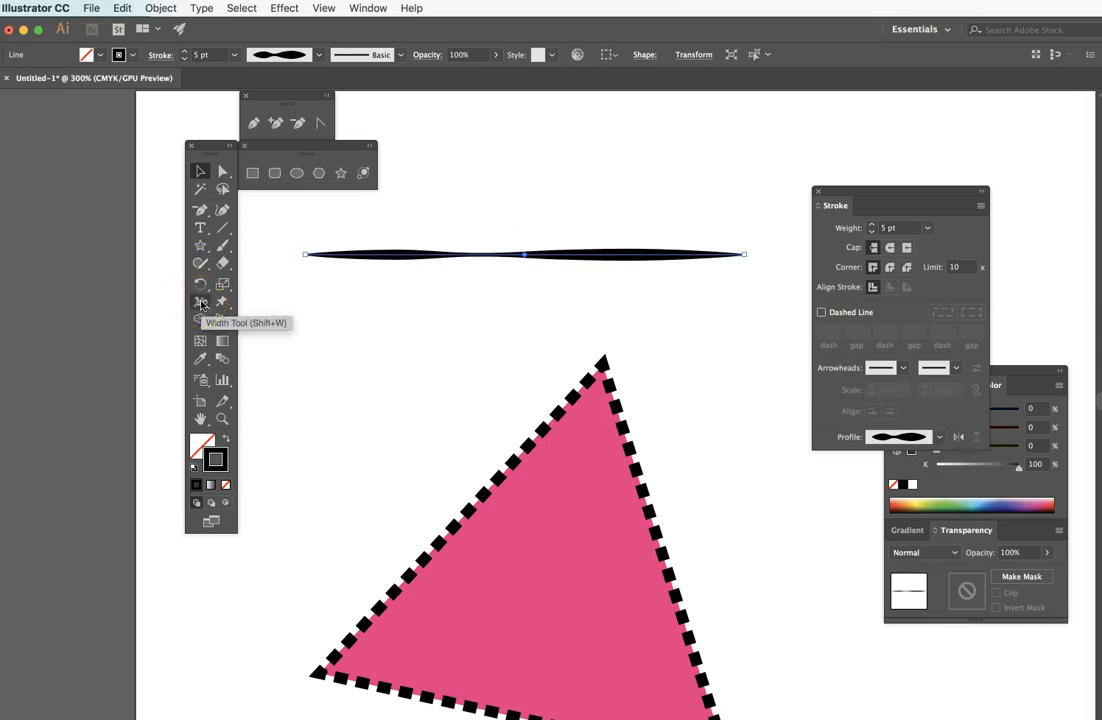
drag(201, 305, 245, 305)
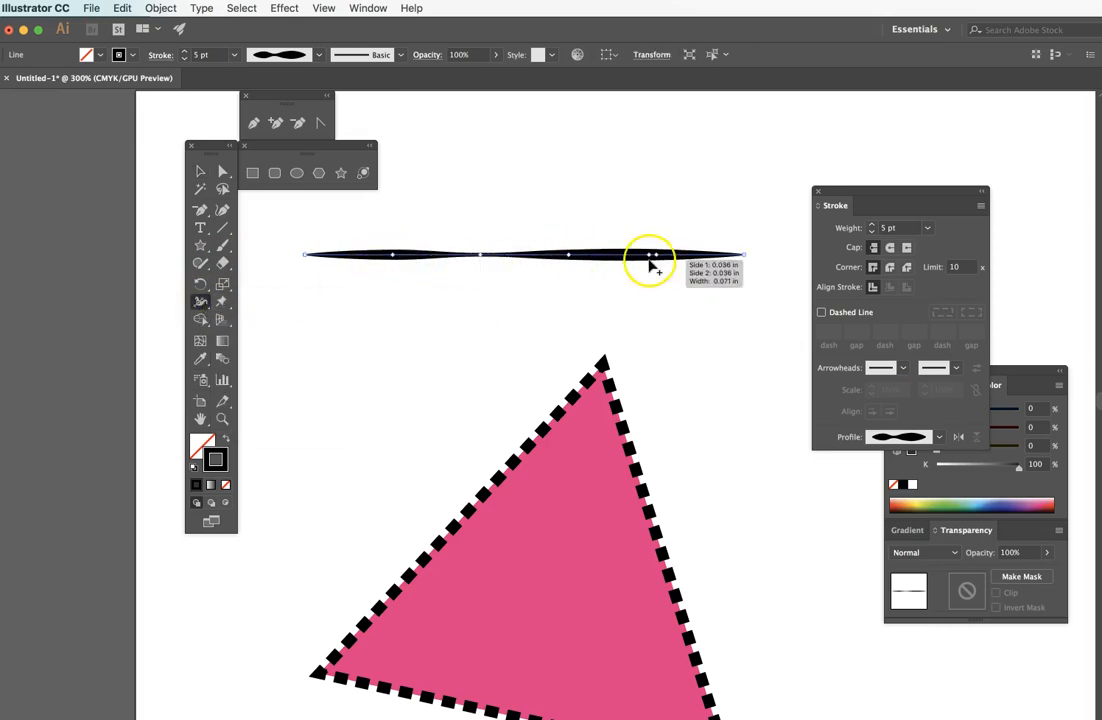
drag(395, 257, 394, 244)
drag(568, 254, 568, 219)
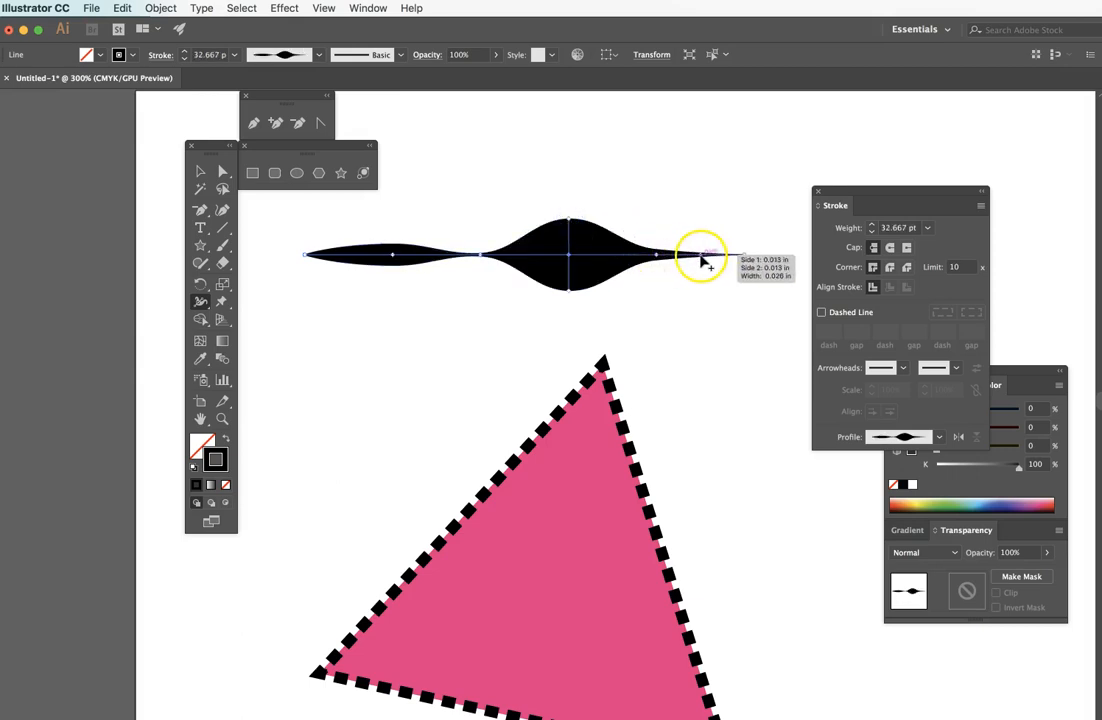
drag(657, 252, 657, 239)
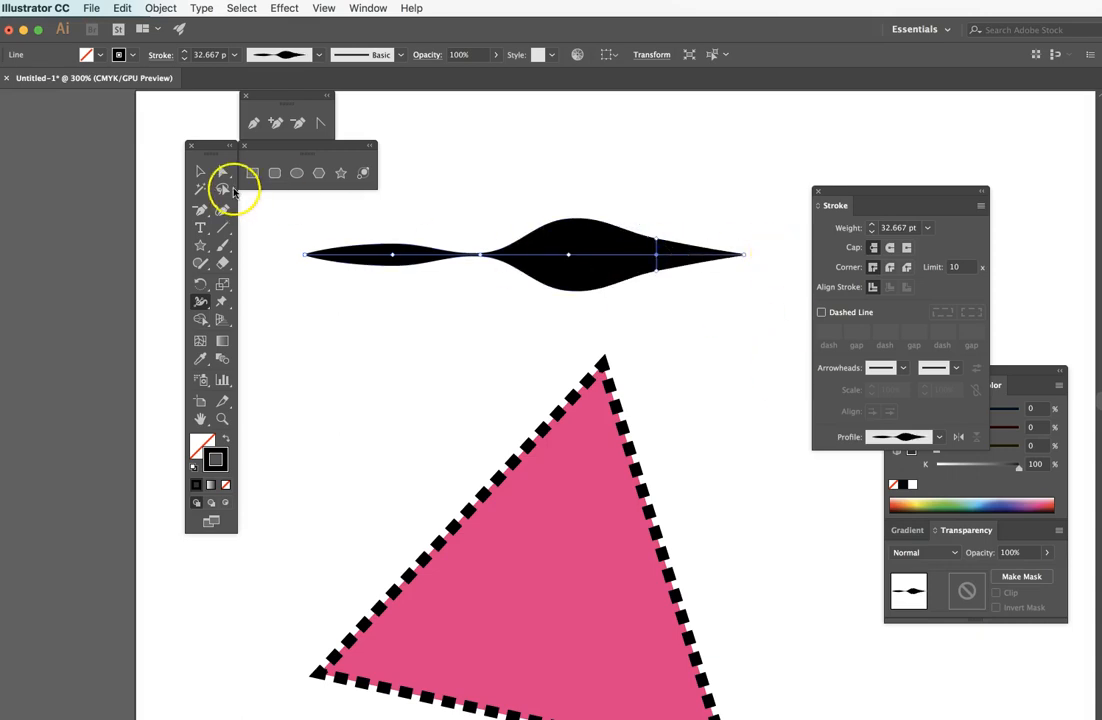
click(200, 172)
click(362, 318)
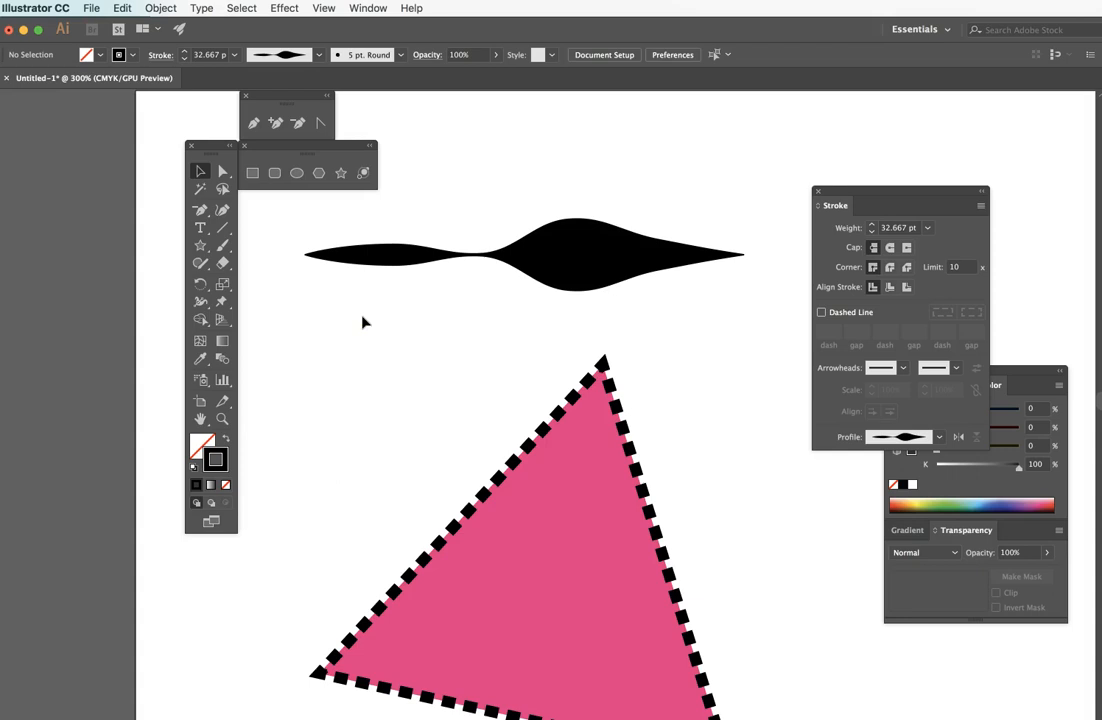
Switch to Outline view to examine the widened line's underlying path, then return to GPU Preview
click(585, 250)
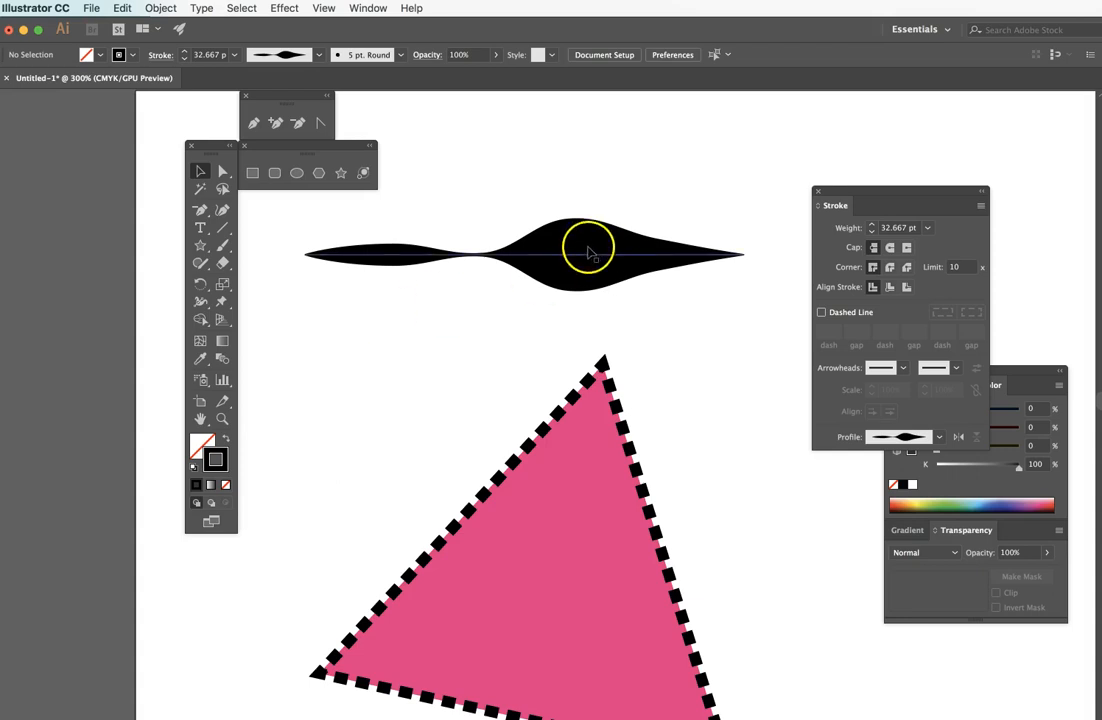
click(388, 58)
click(324, 8)
click(380, 25)
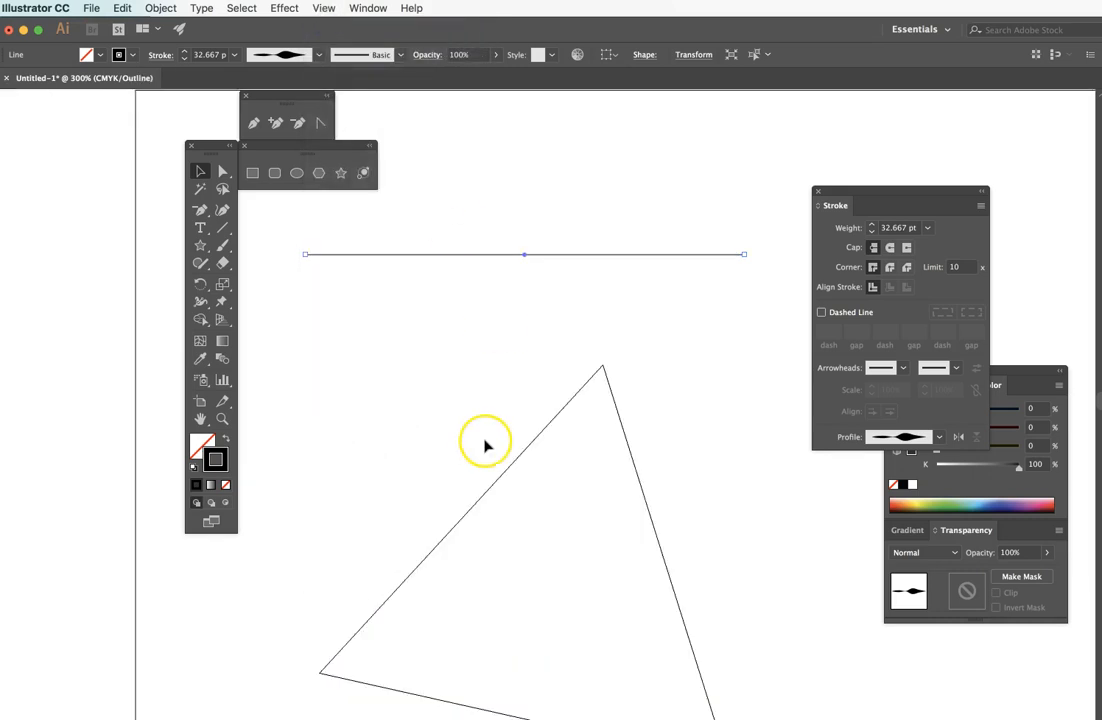
click(327, 8)
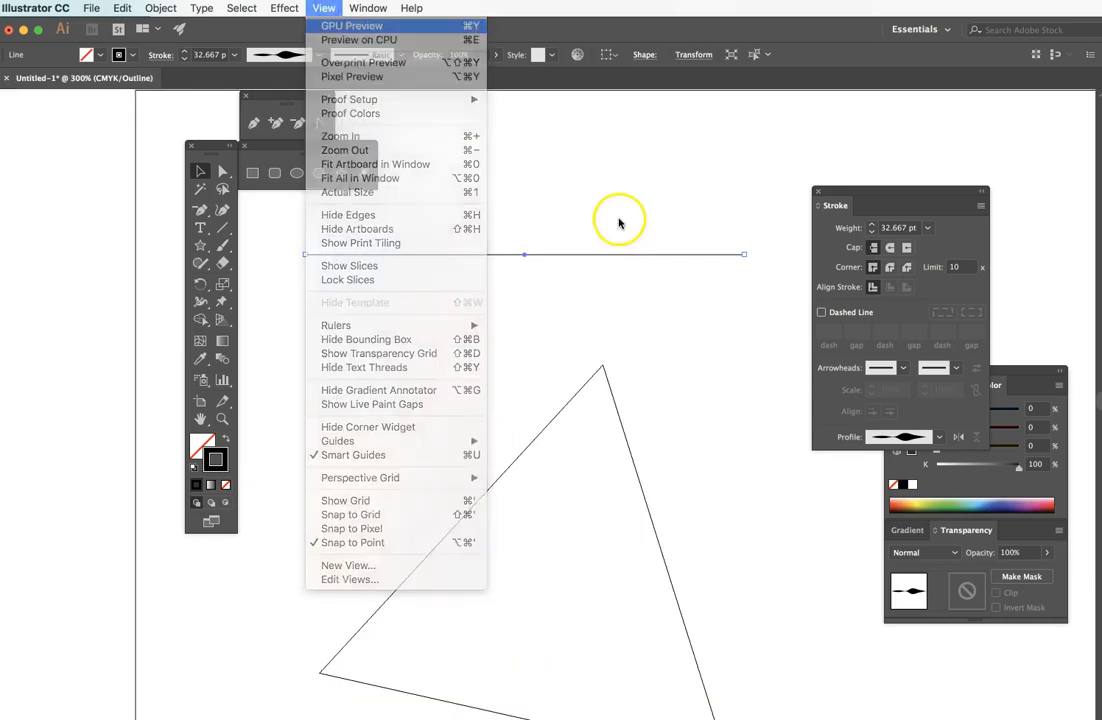
key(super+y)
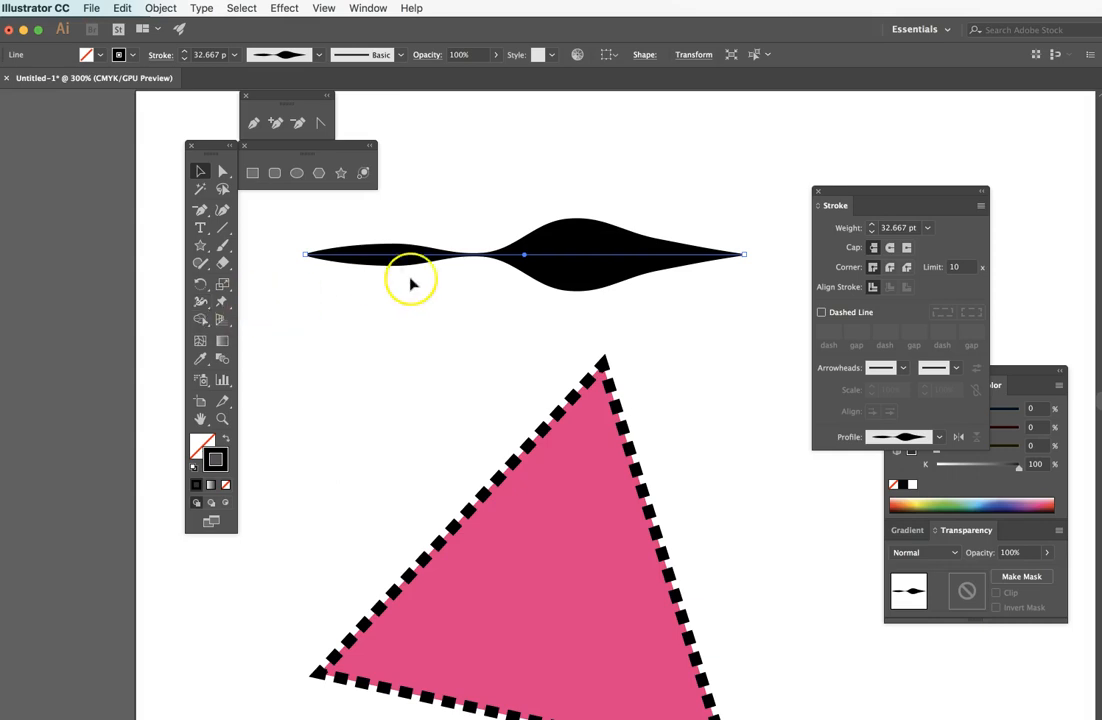
Draw a plain, nearly horizontal line above the shaped one and set its stroke weight to 5 pt
click(477, 205)
click(222, 228)
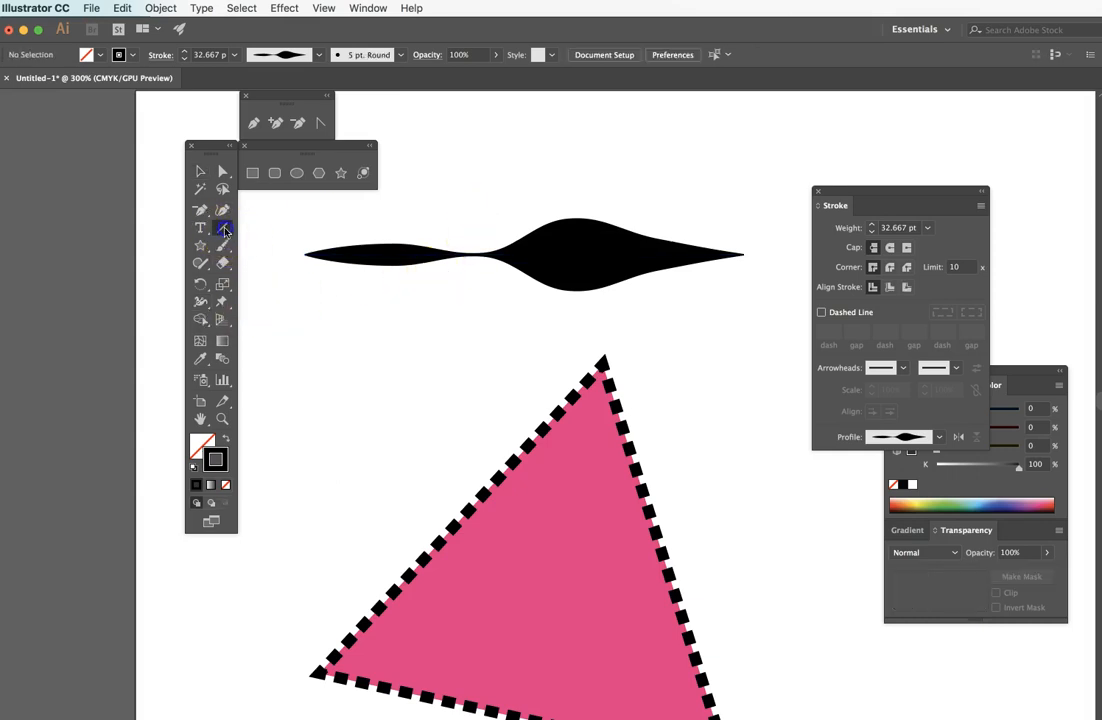
drag(433, 167, 668, 164)
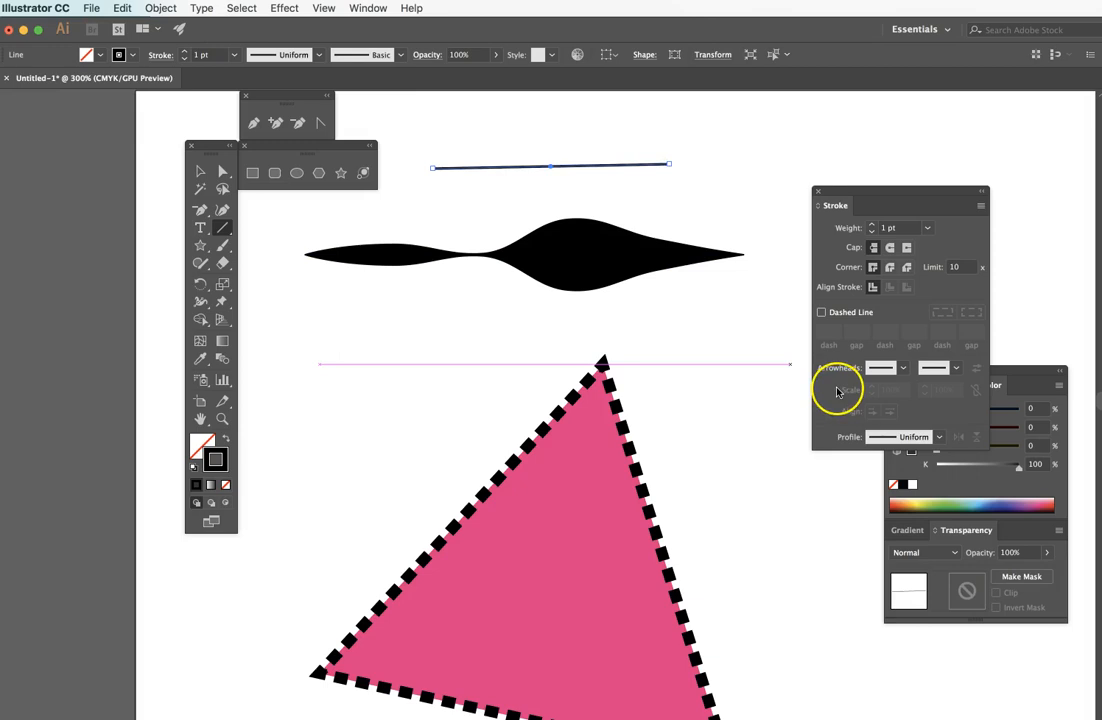
click(872, 224)
click(872, 224)
click(872, 224)
click(872, 224)
click(200, 172)
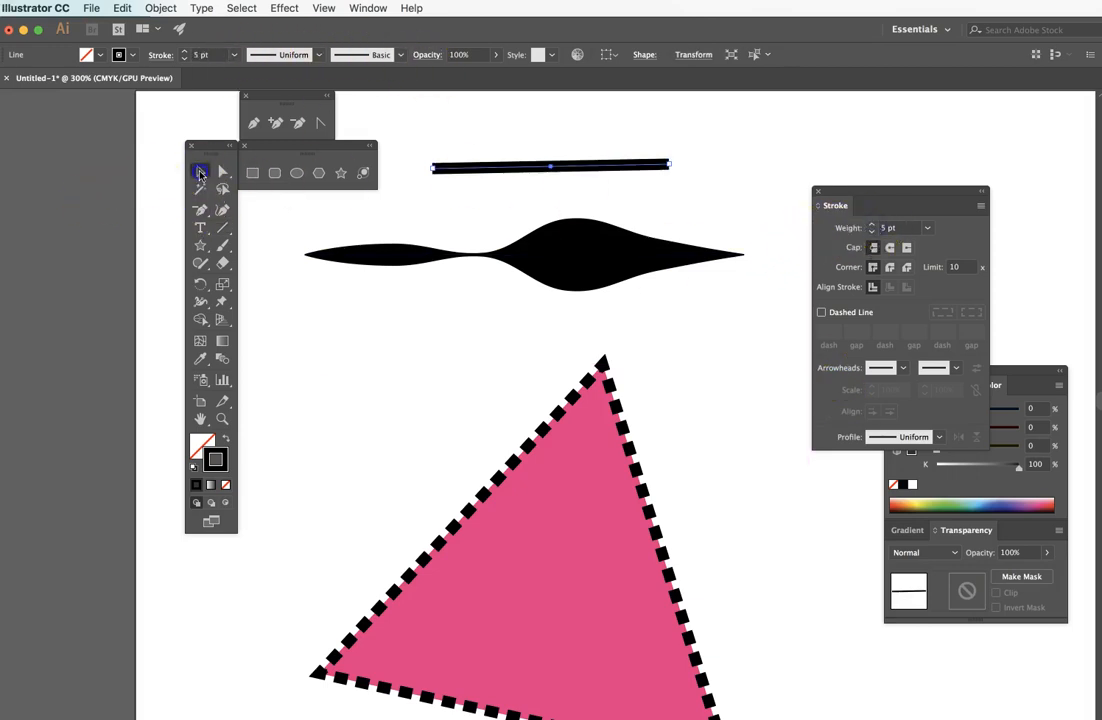
click(467, 276)
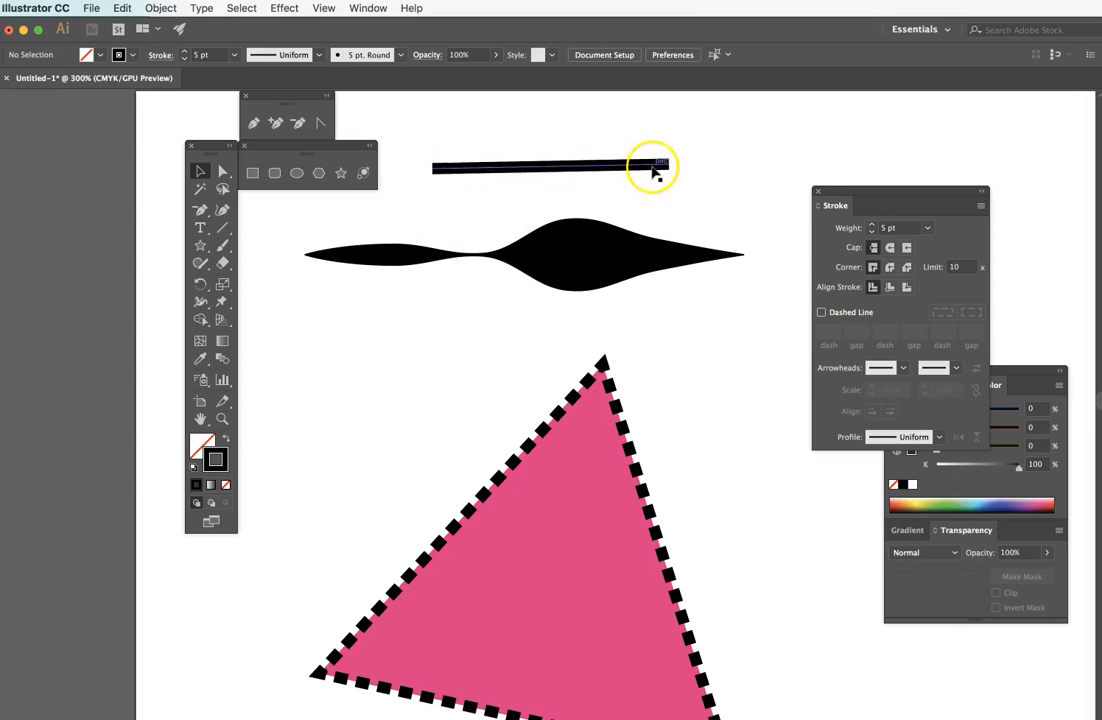
Add a width point near the right tip of the shaped line and flare it to about 37.3 pt with the Width tool
click(589, 262)
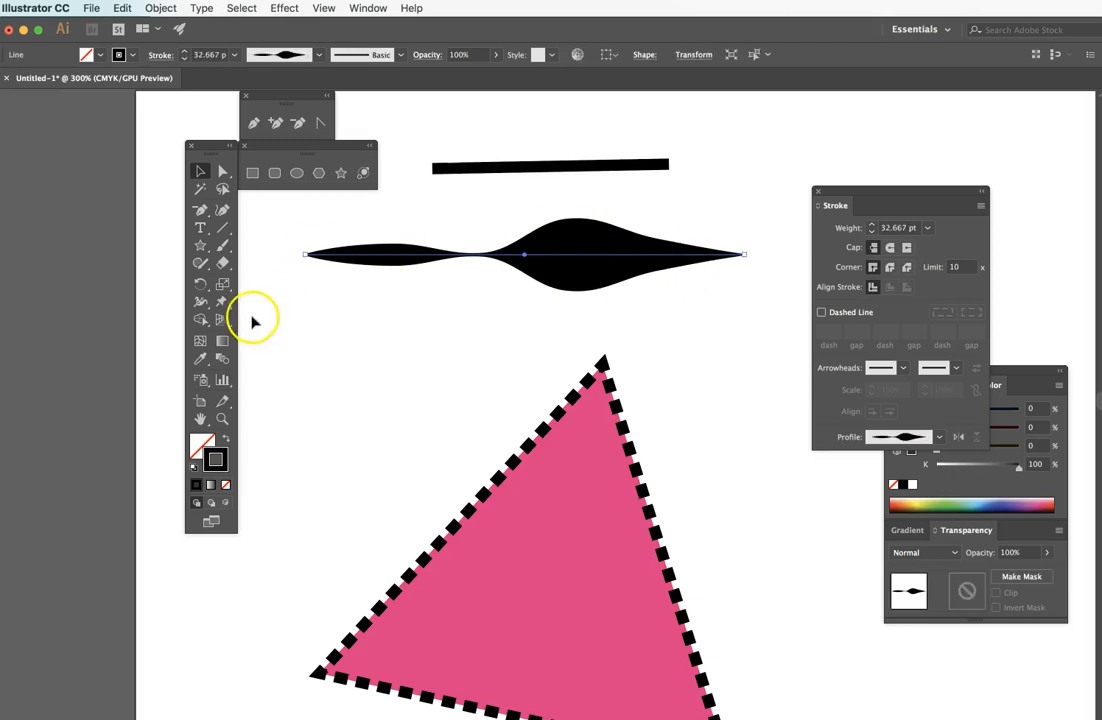
click(203, 302)
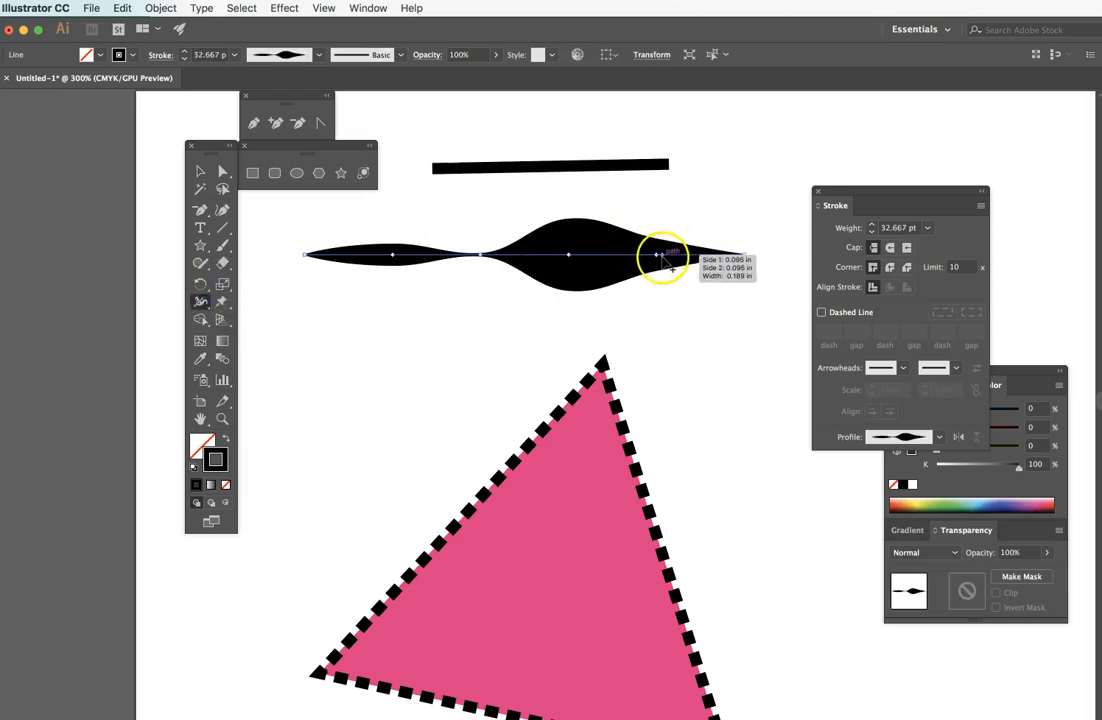
drag(685, 263, 685, 297)
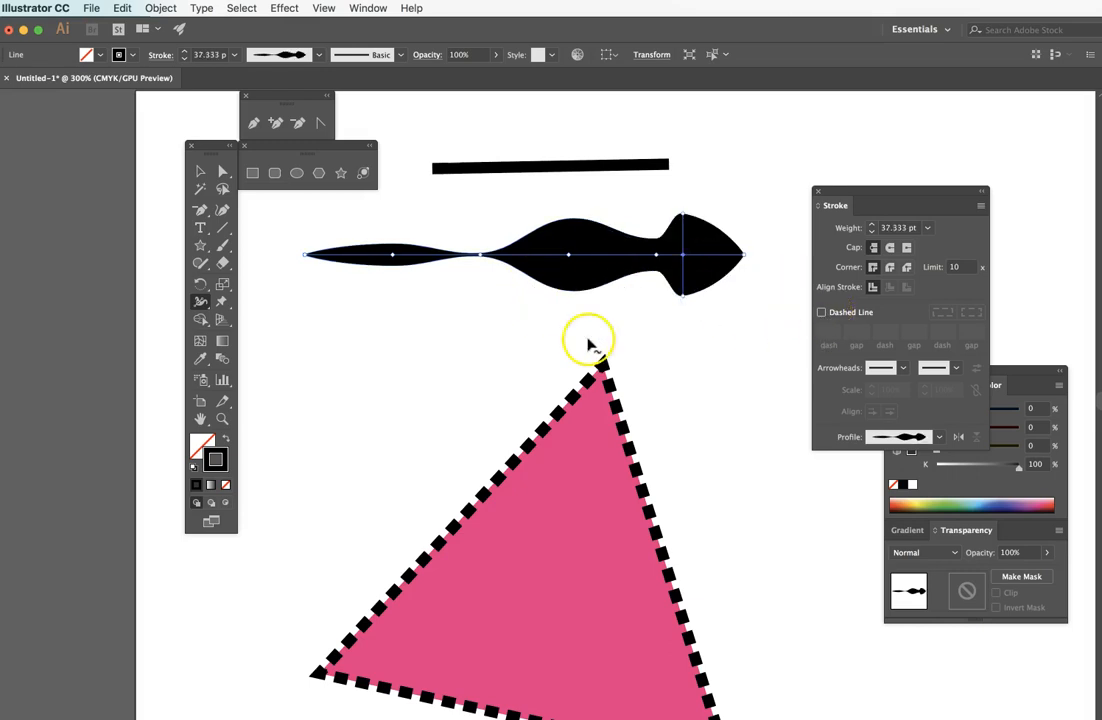
click(198, 172)
click(339, 315)
click(676, 262)
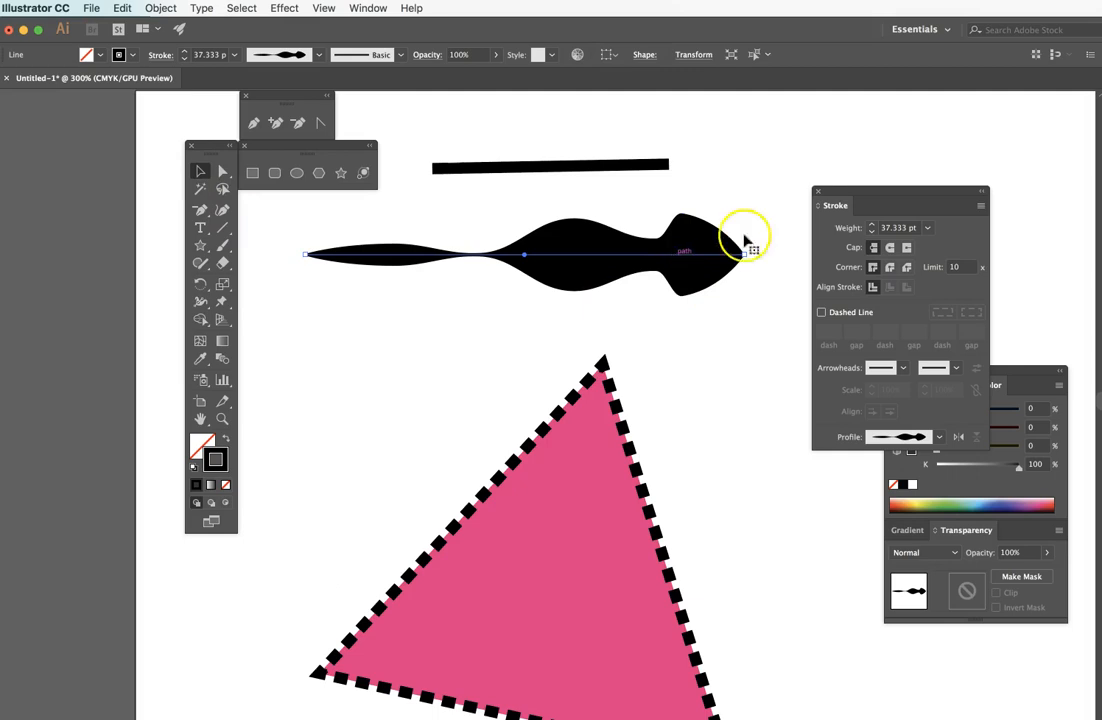
click(590, 459)
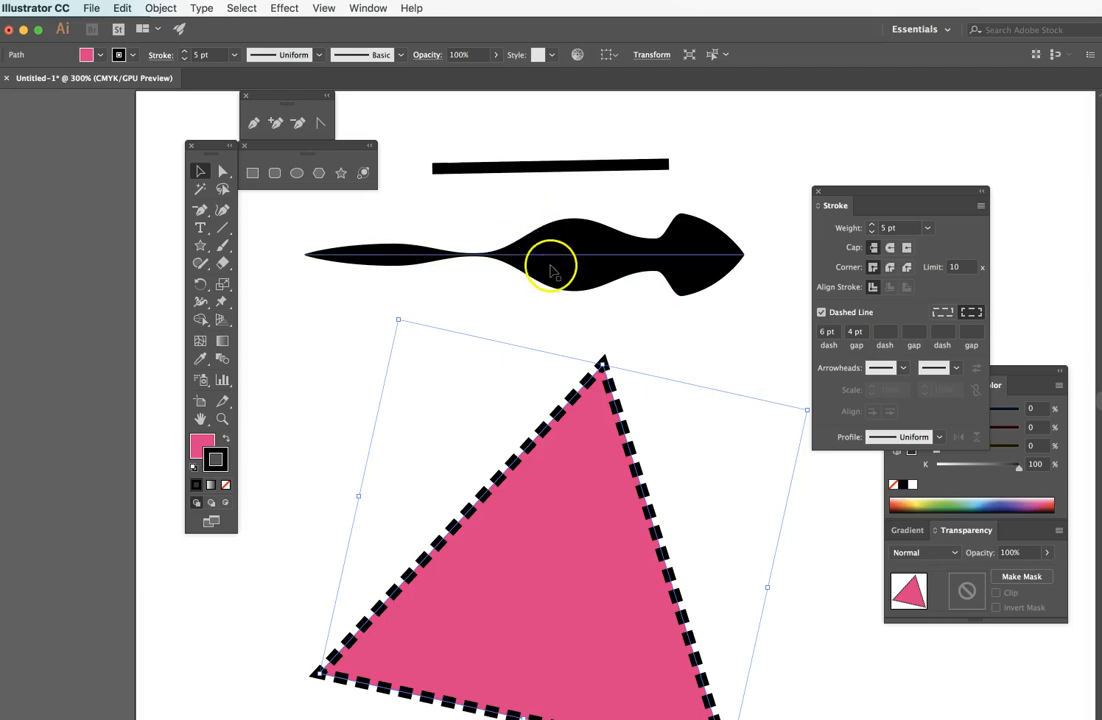
Widen only the lower side of the shaped line's left bulge and pull out an uneven width point just to its right
click(201, 302)
drag(412, 263, 392, 264)
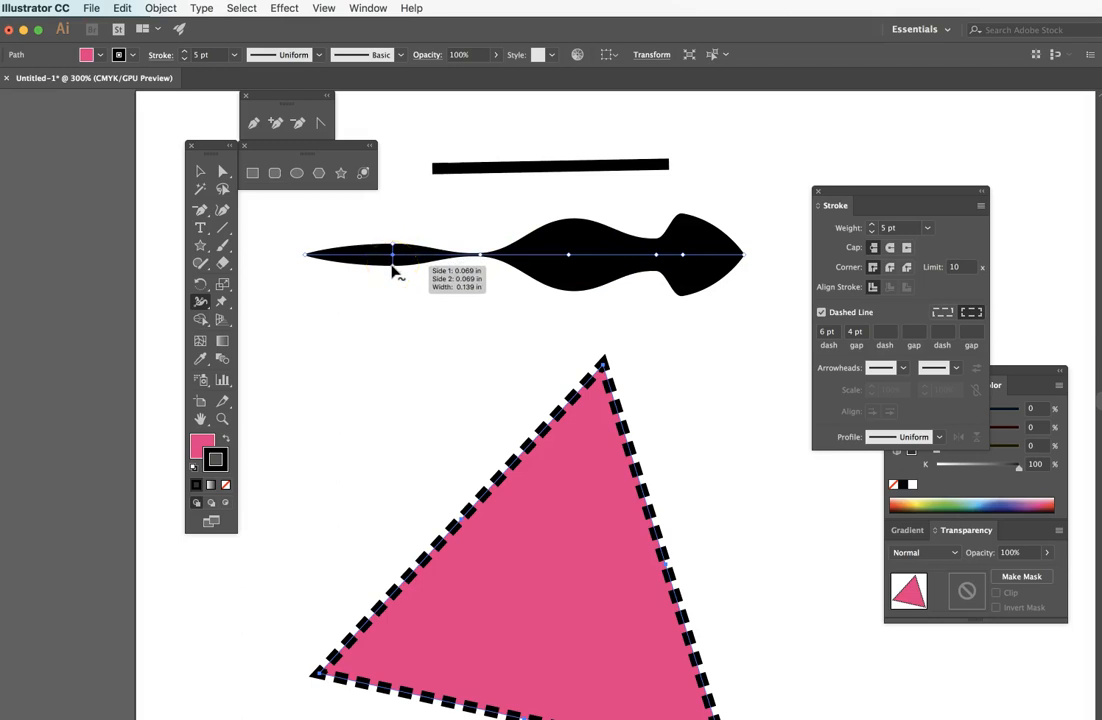
drag(393, 268, 393, 286)
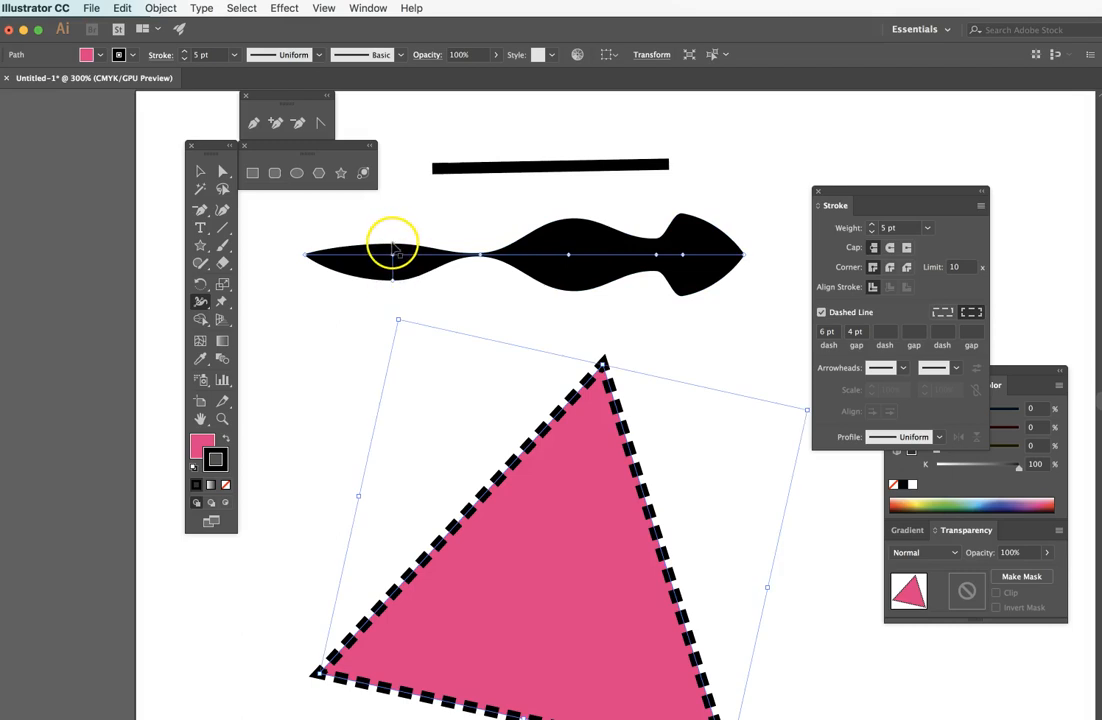
mouse_move(393, 251)
mouse_down()
mouse_move(389, 226)
mouse_move(418, 263)
mouse_up()
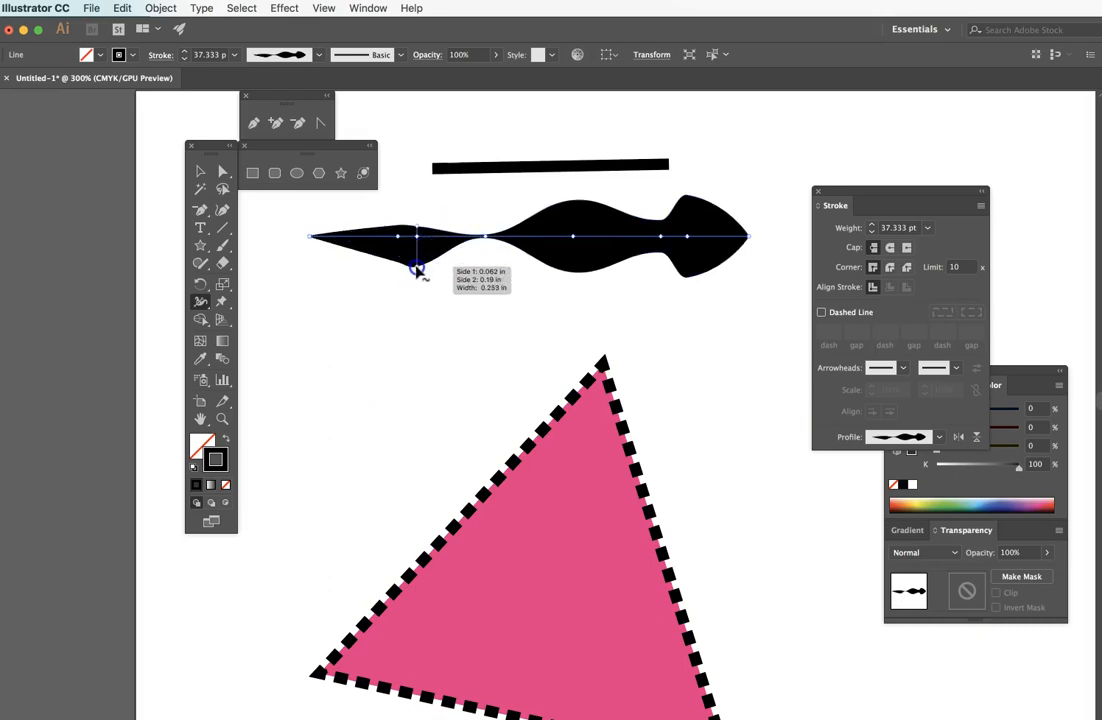
click(202, 170)
click(347, 322)
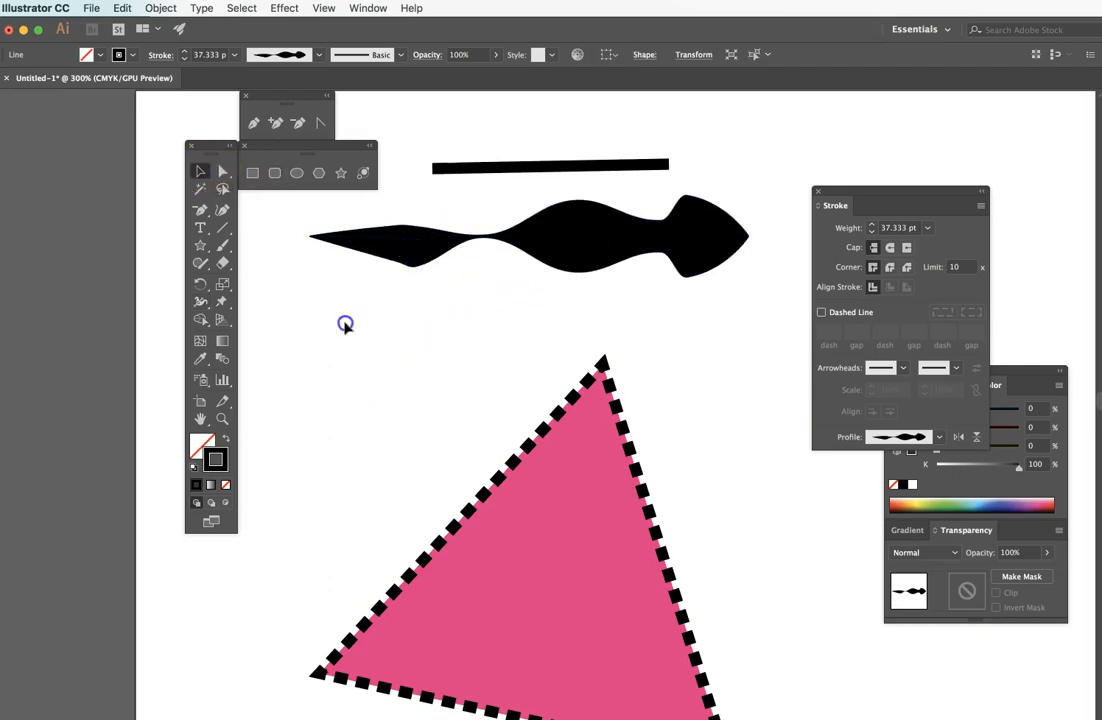
Save the shaped line's custom stroke as a new named variable width profile
click(601, 240)
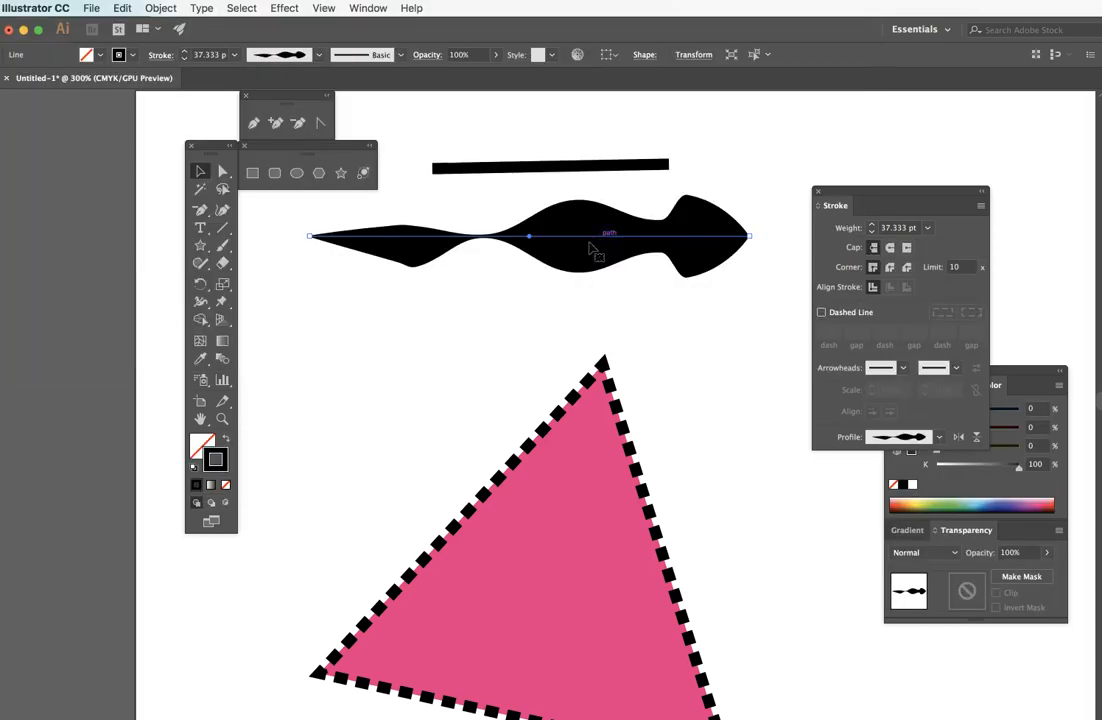
click(938, 439)
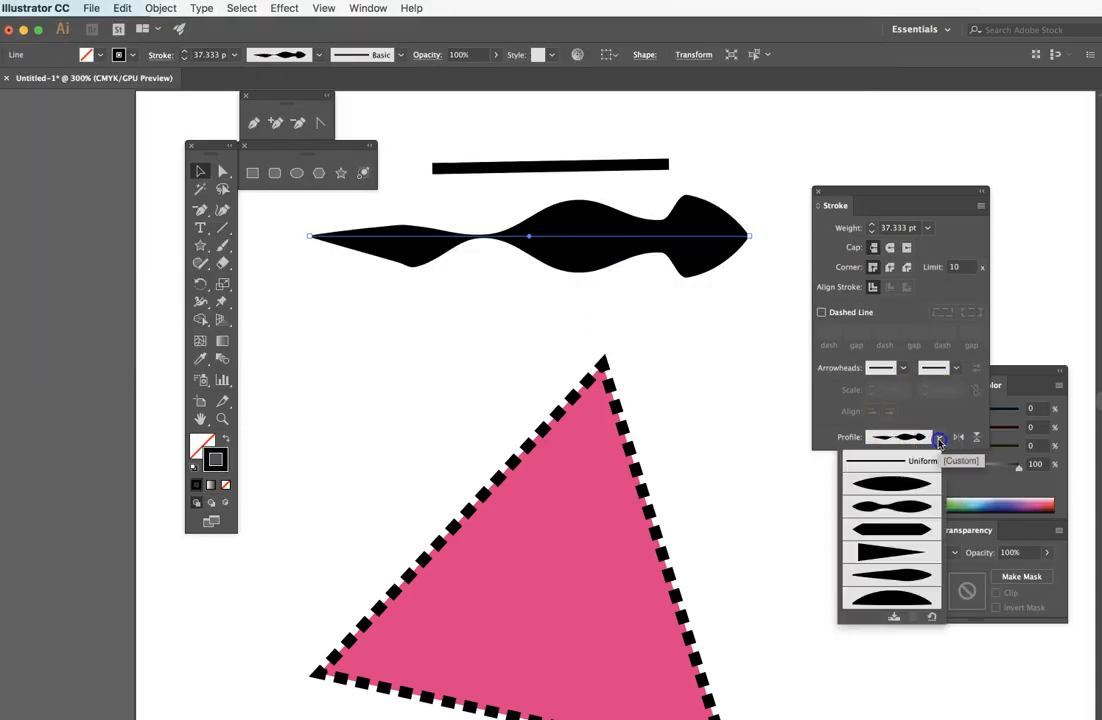
click(895, 618)
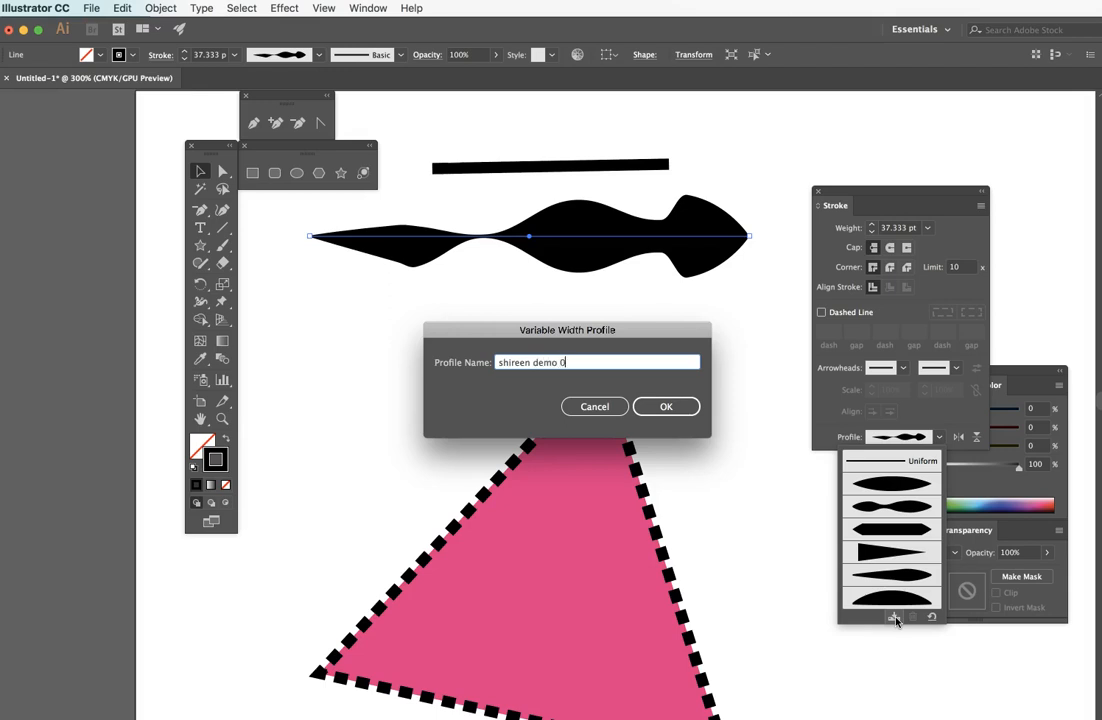
click(667, 406)
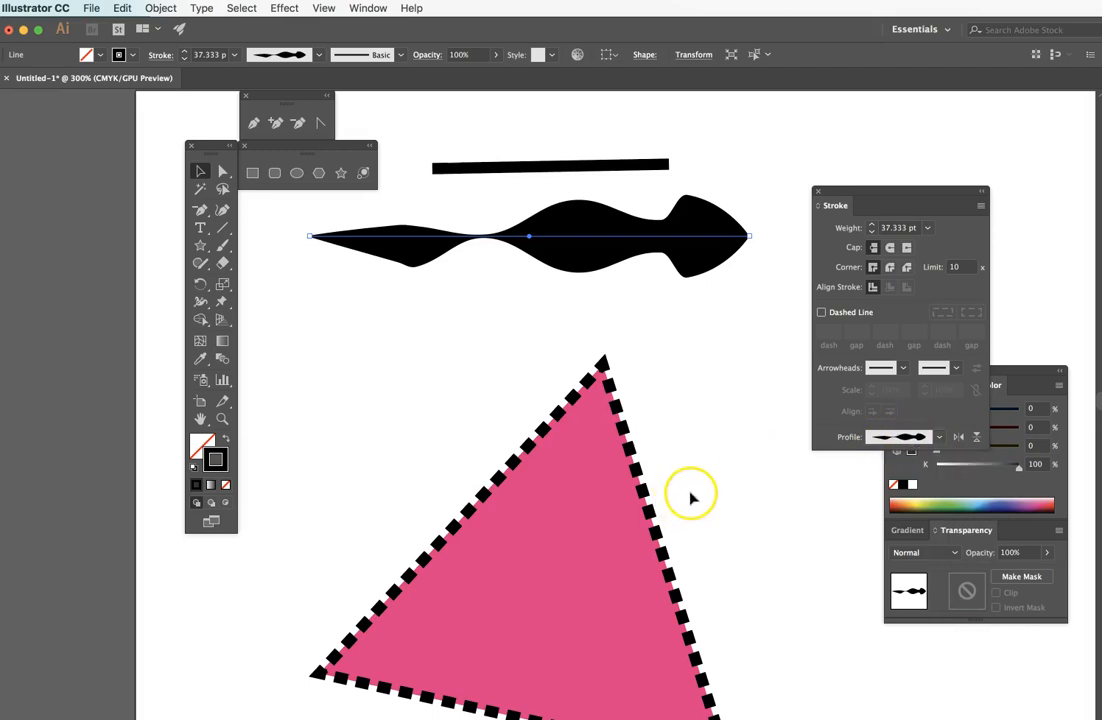
Turn off the pink triangle's dashed line and apply the saved custom width profile to its 5 pt stroke
key(super+minus)
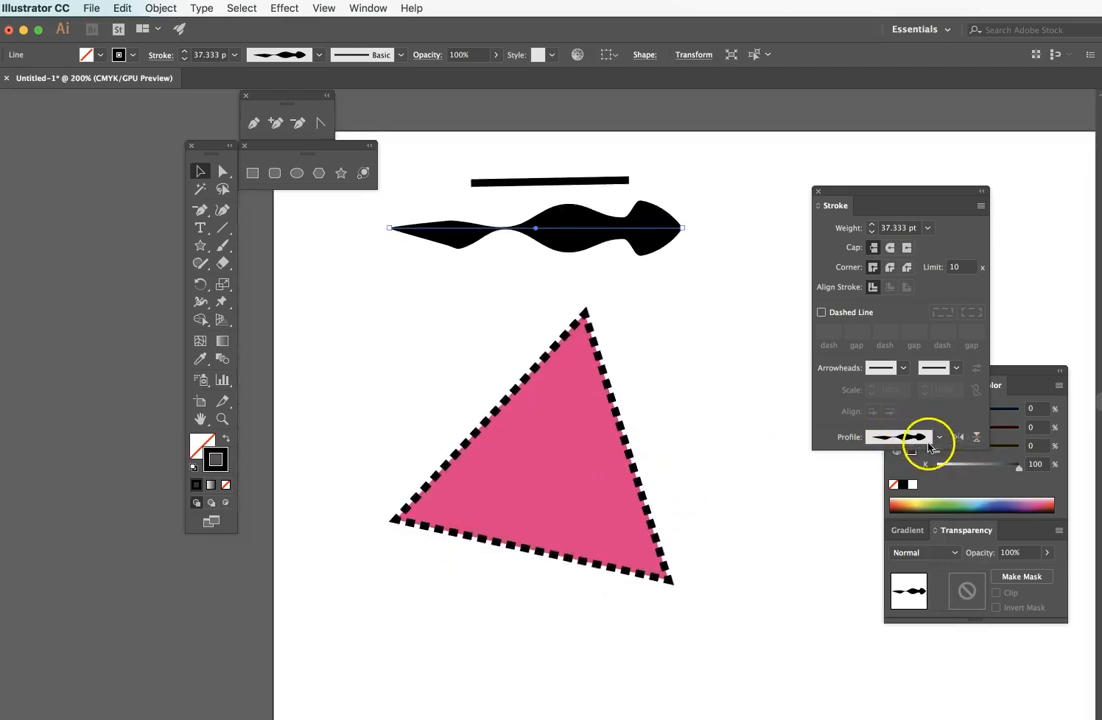
click(937, 437)
click(724, 455)
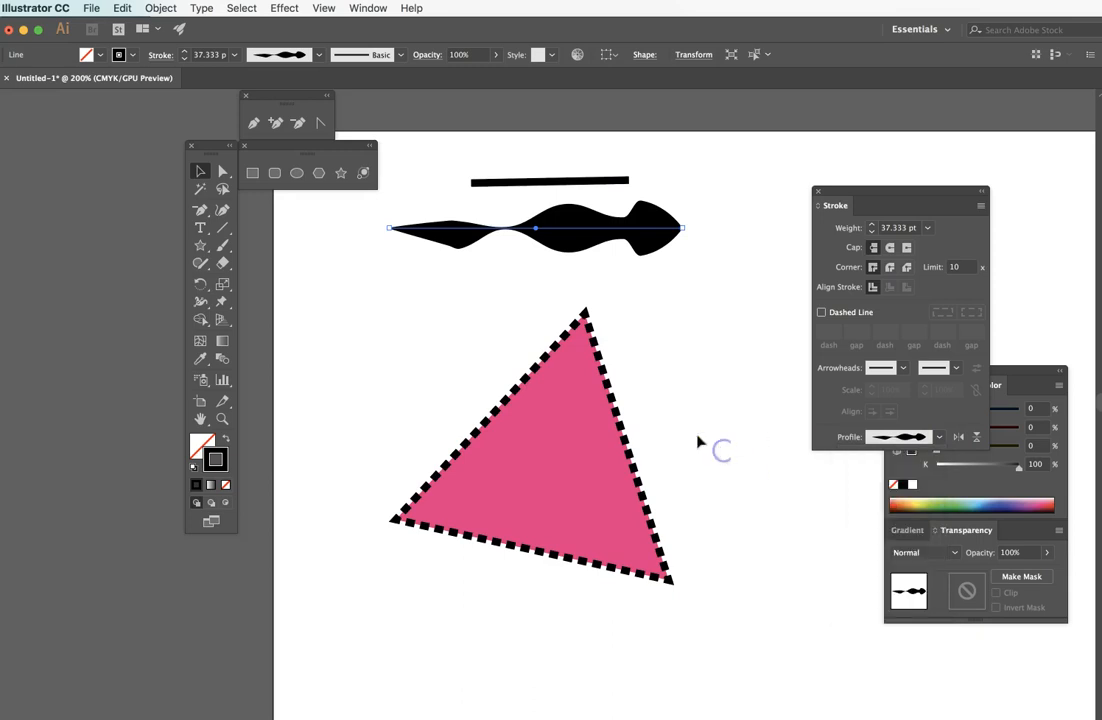
click(627, 455)
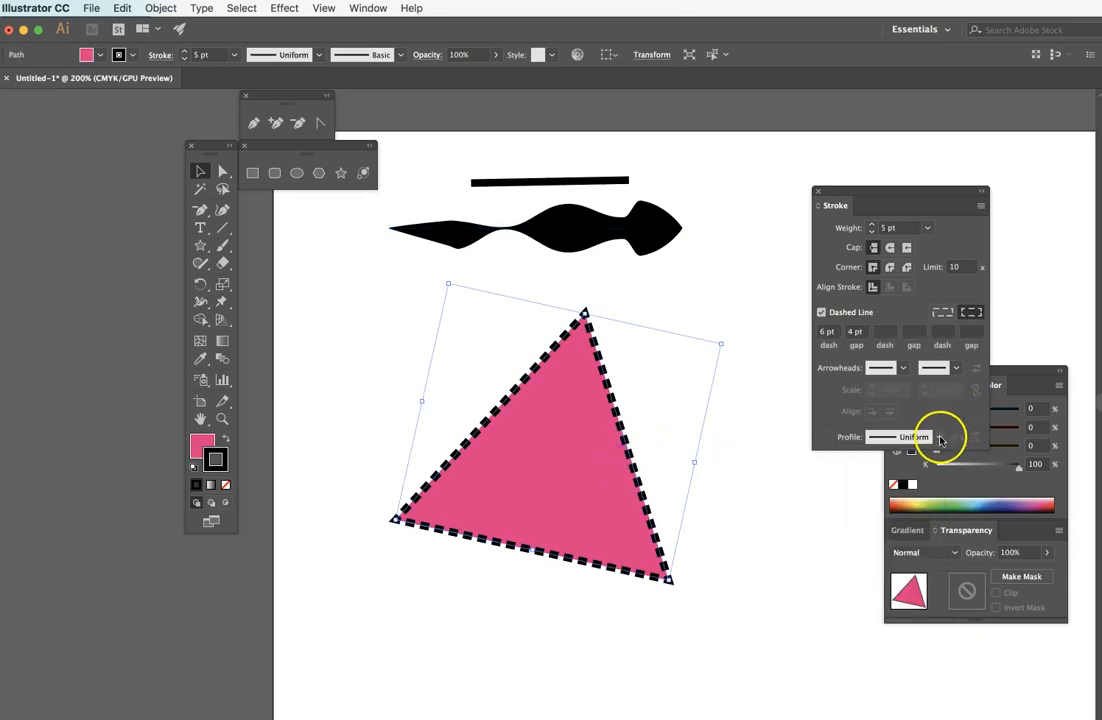
click(822, 313)
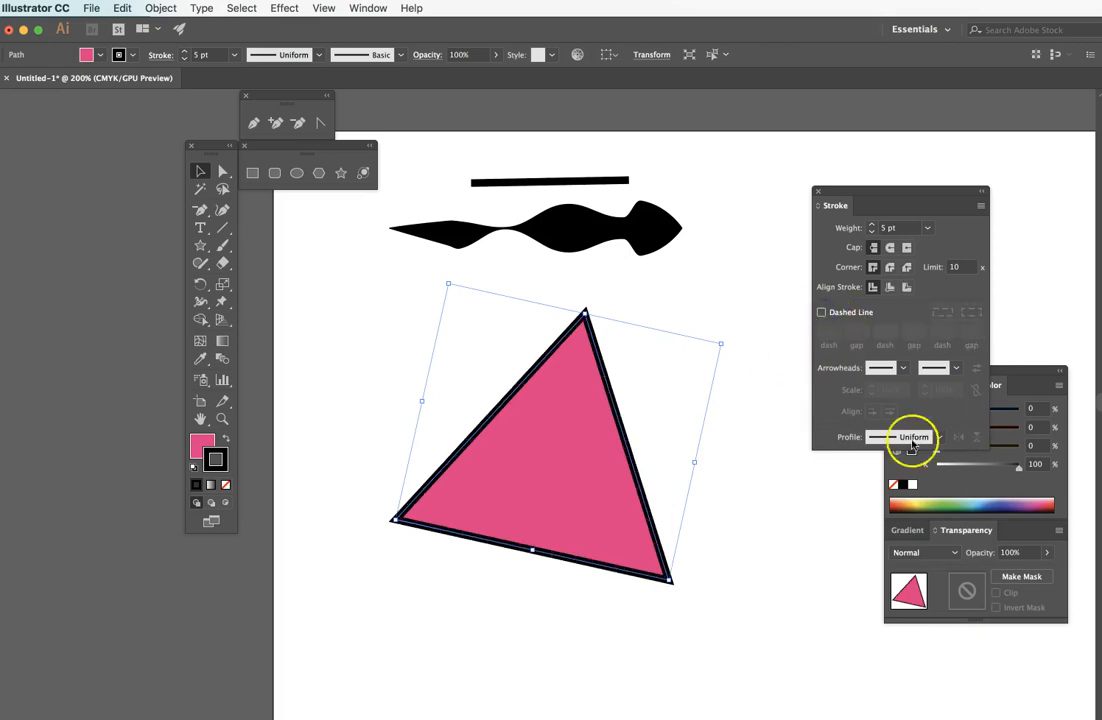
click(940, 440)
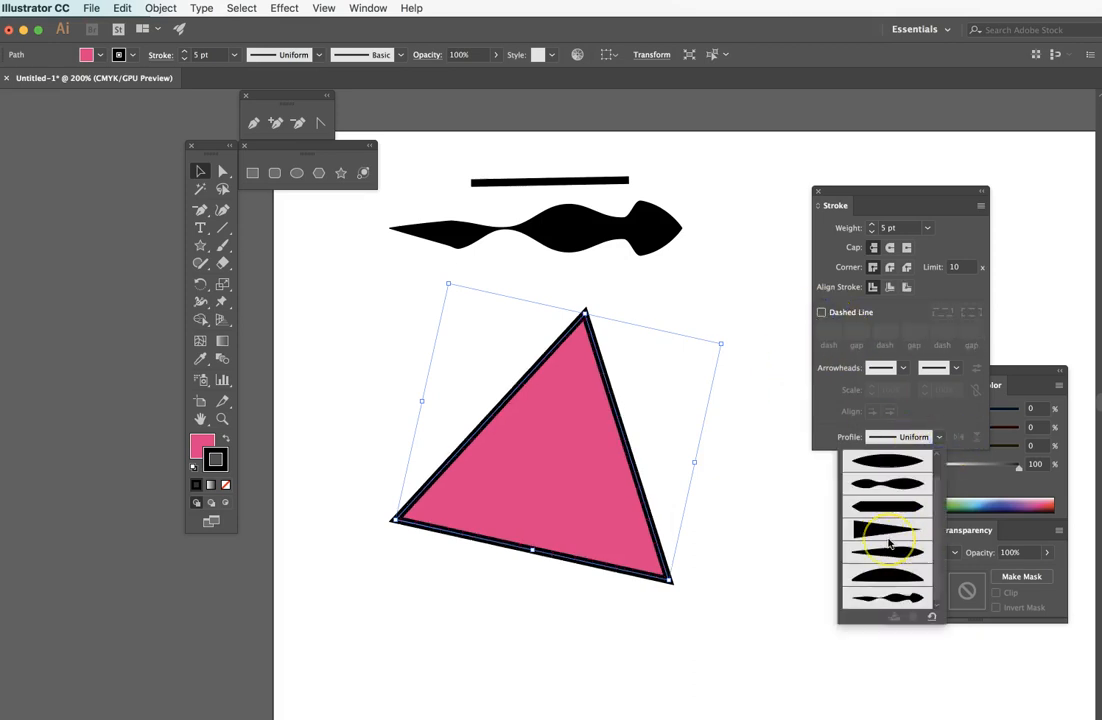
click(888, 598)
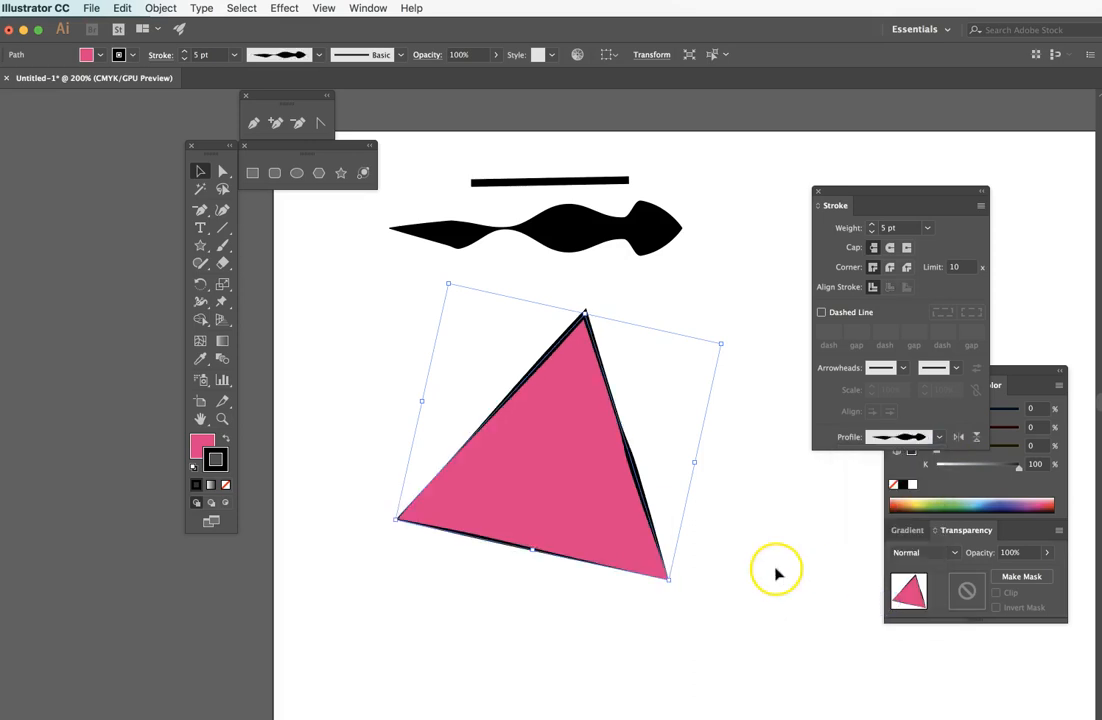
click(735, 455)
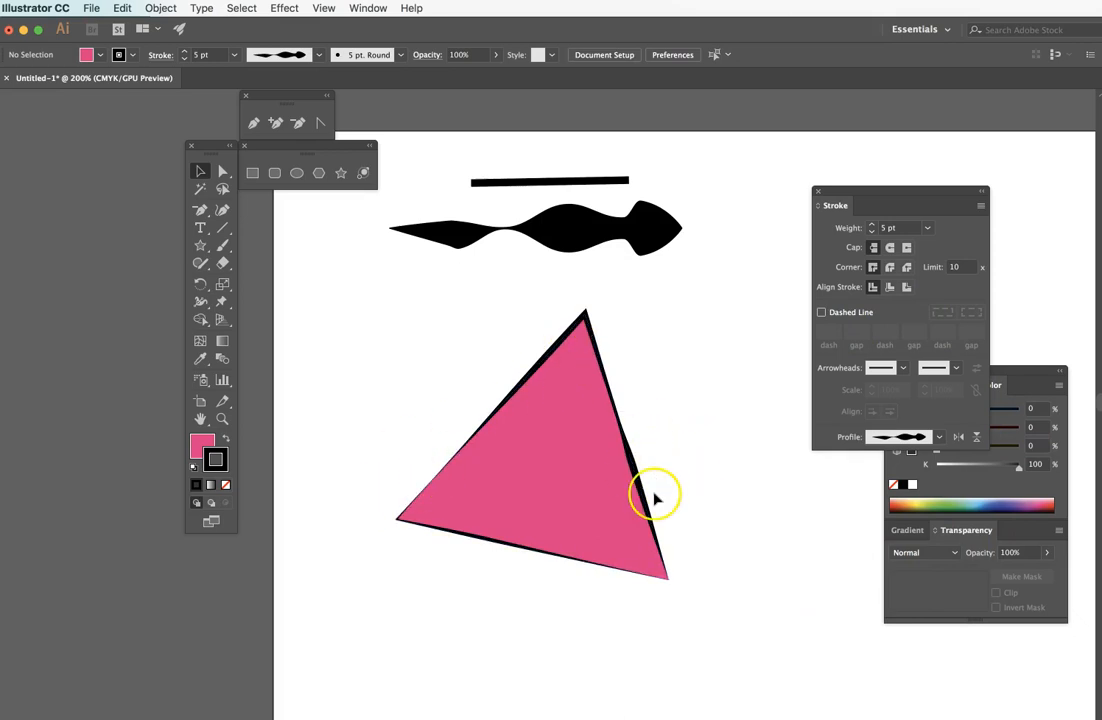
Set the pink triangle's stroke weight to 8 pt, keeping its saved width profile
click(587, 483)
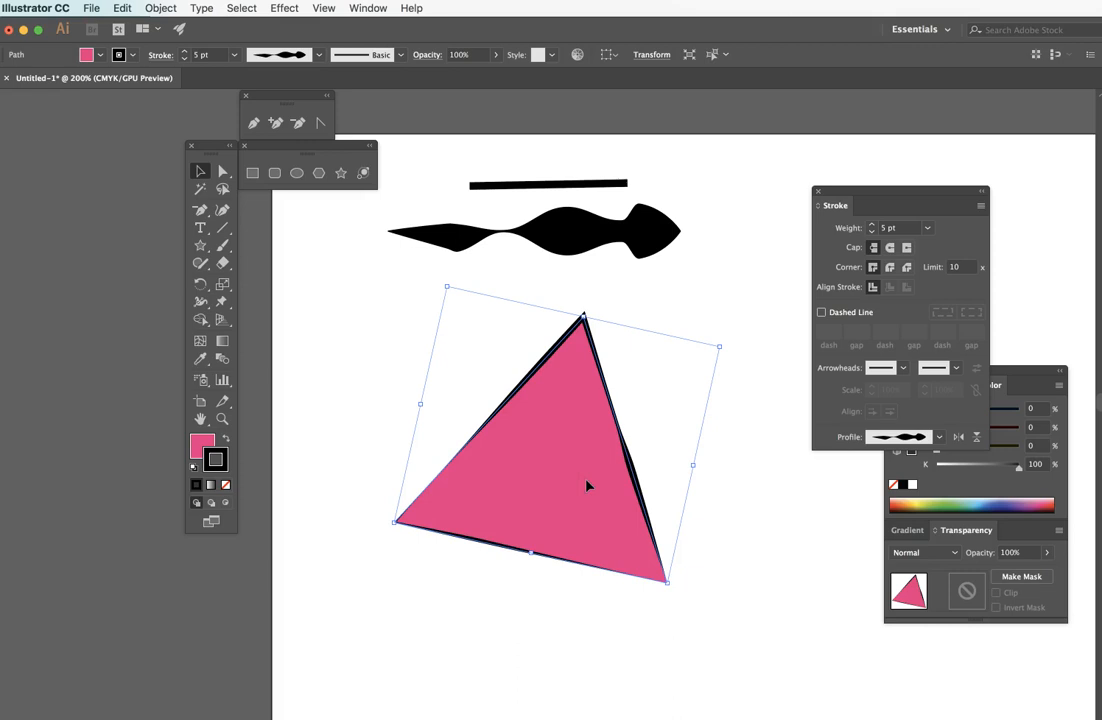
click(872, 228)
click(872, 228)
click(872, 228)
click(872, 228)
click(872, 228)
click(872, 228)
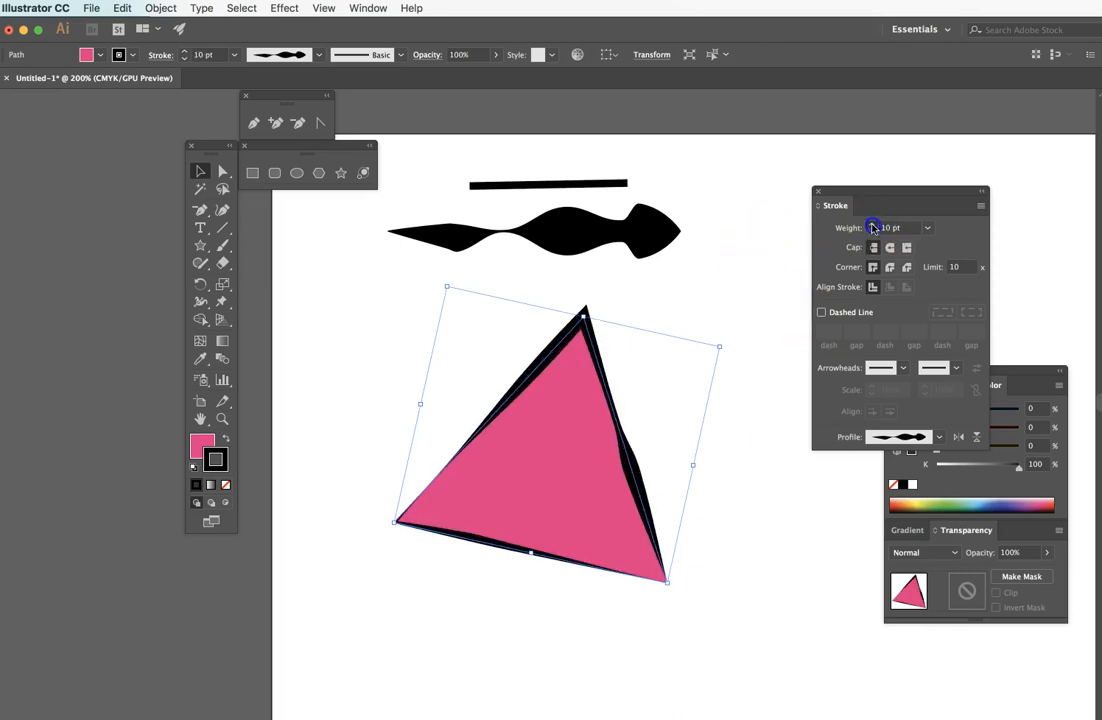
click(872, 234)
click(872, 234)
click(872, 234)
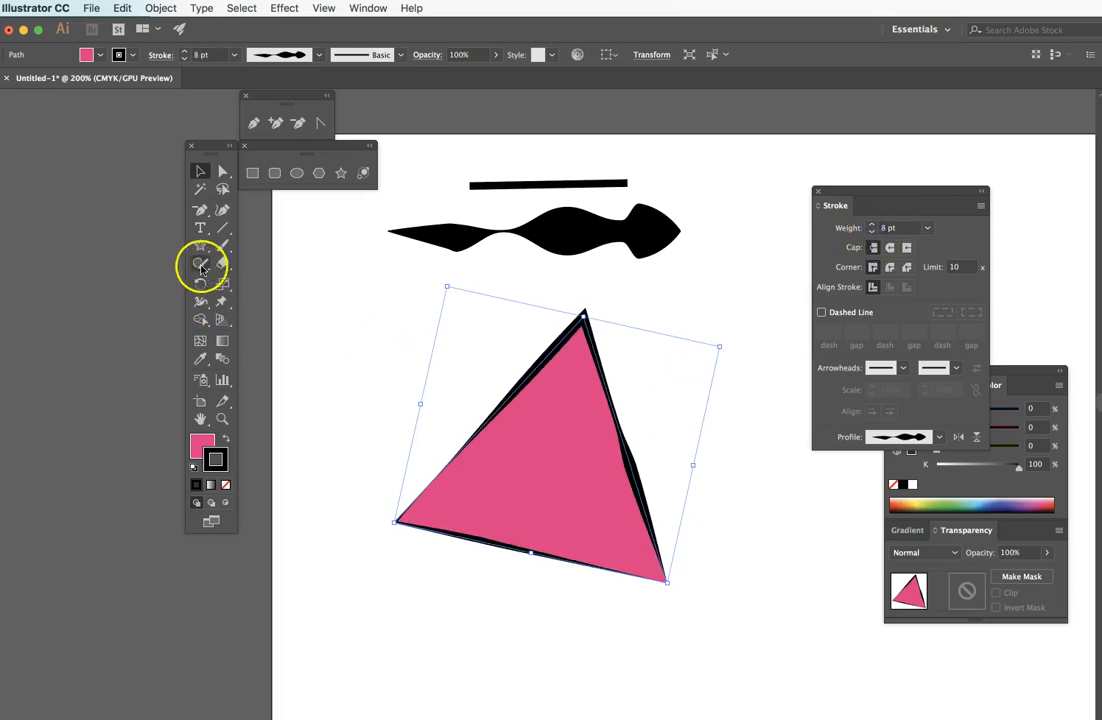
Bulge the stroke on all three sides of the pink triangle with the Width tool, up to about 24.7 pt wide, and deselect it
click(200, 302)
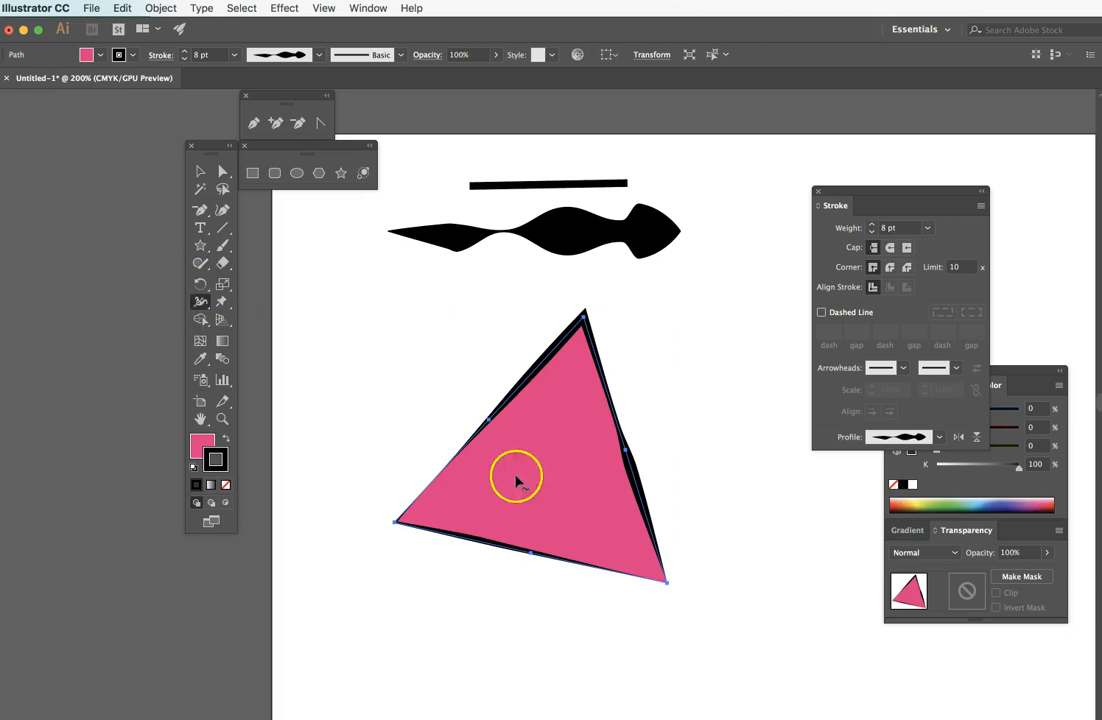
mouse_move(428, 484)
mouse_down()
mouse_move(438, 494)
mouse_move(497, 460)
mouse_move(492, 413)
mouse_move(515, 396)
mouse_up()
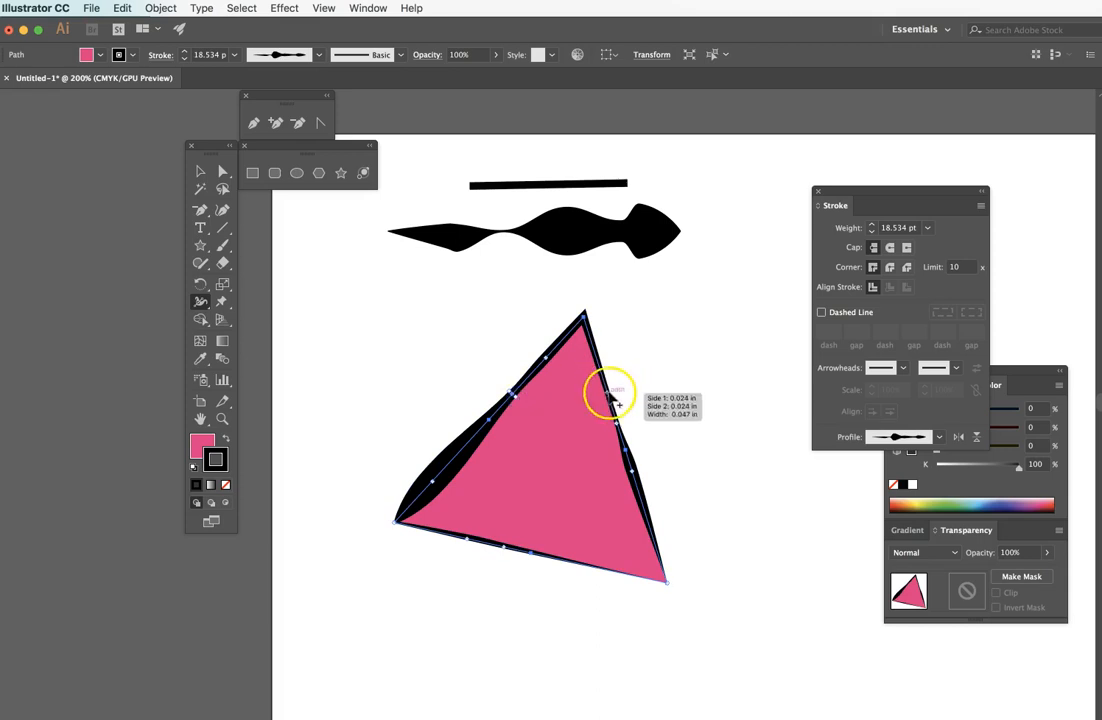
drag(617, 414, 635, 423)
mouse_move(621, 574)
mouse_down()
mouse_move(622, 588)
mouse_move(619, 570)
mouse_move(624, 579)
mouse_up()
click(200, 171)
click(362, 305)
Save the pink triangle's reshaped stroke as a new variable width profile, named with the presenter's first name plus "demo 02"
click(610, 398)
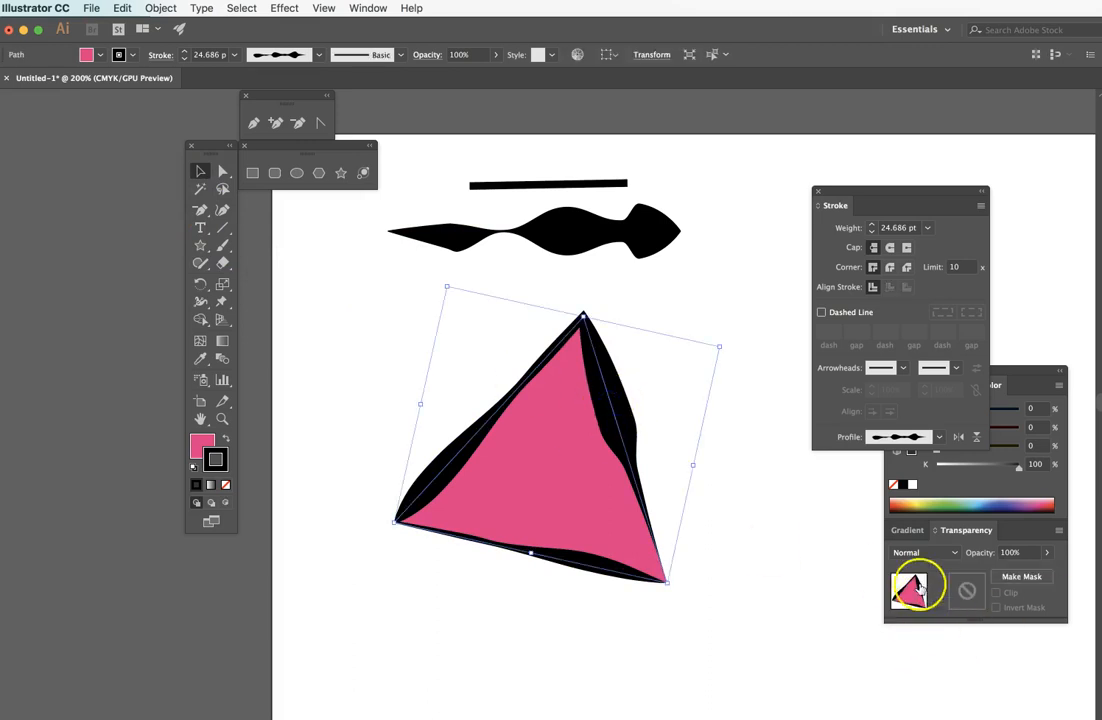
click(938, 437)
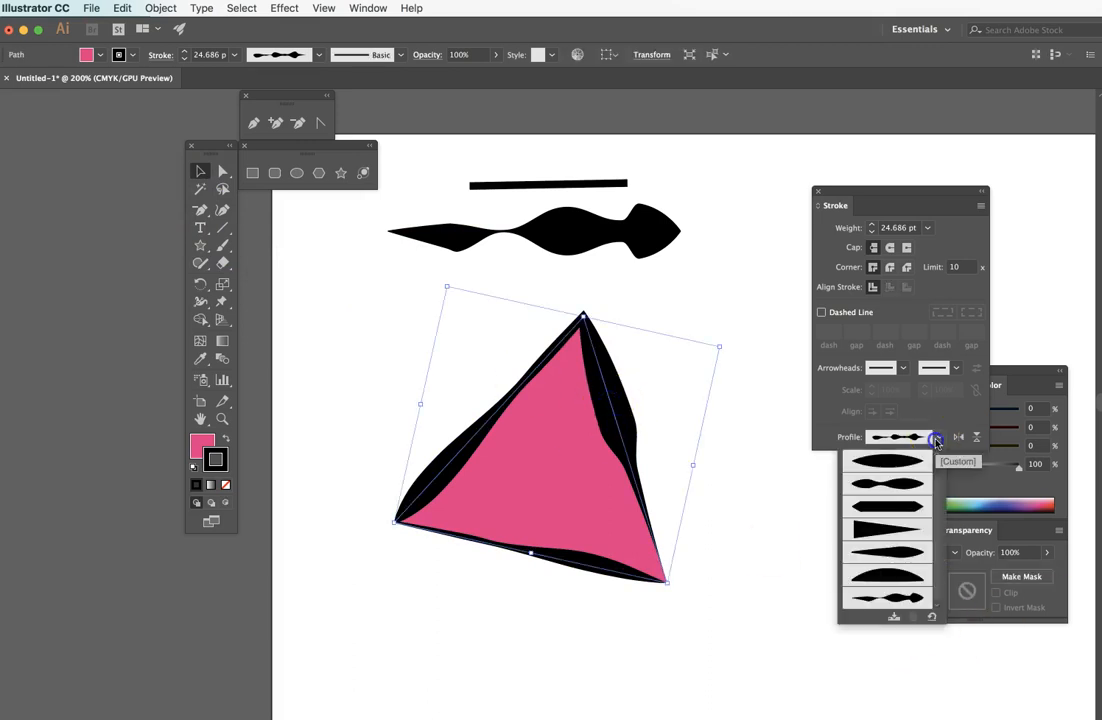
click(894, 617)
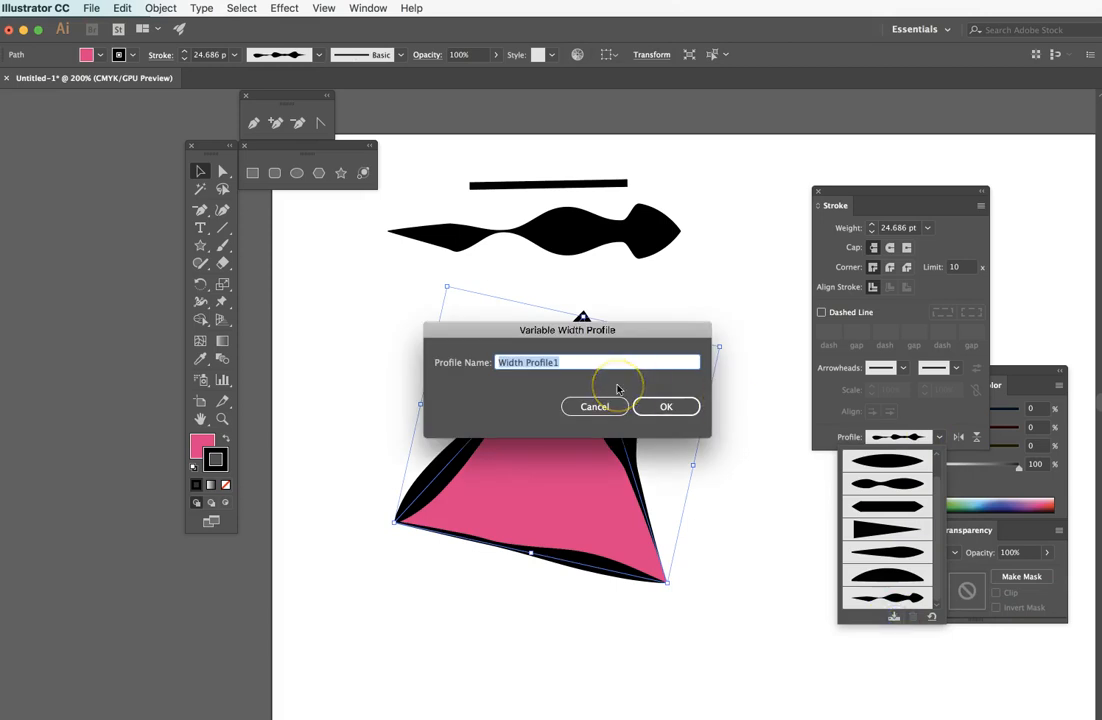
text(shireen demo 02)
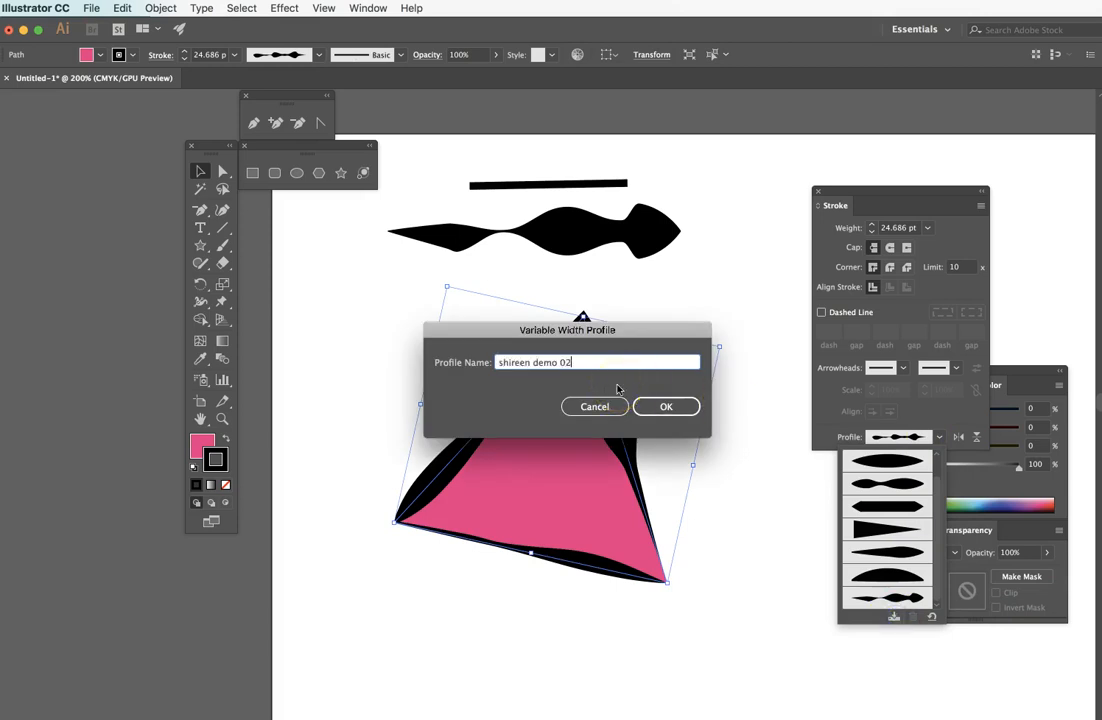
key(Return)
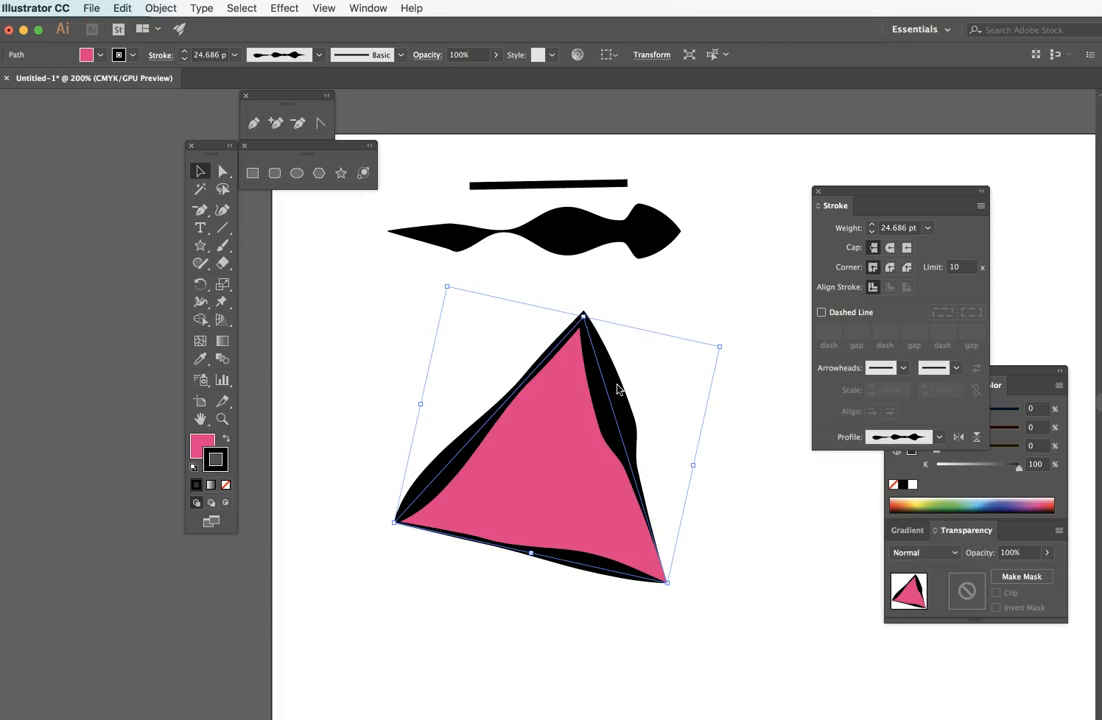
Switch the triangle's stroke to the earlier saved width profile and back to the newly saved one, and reselect the triangle
click(939, 437)
click(910, 577)
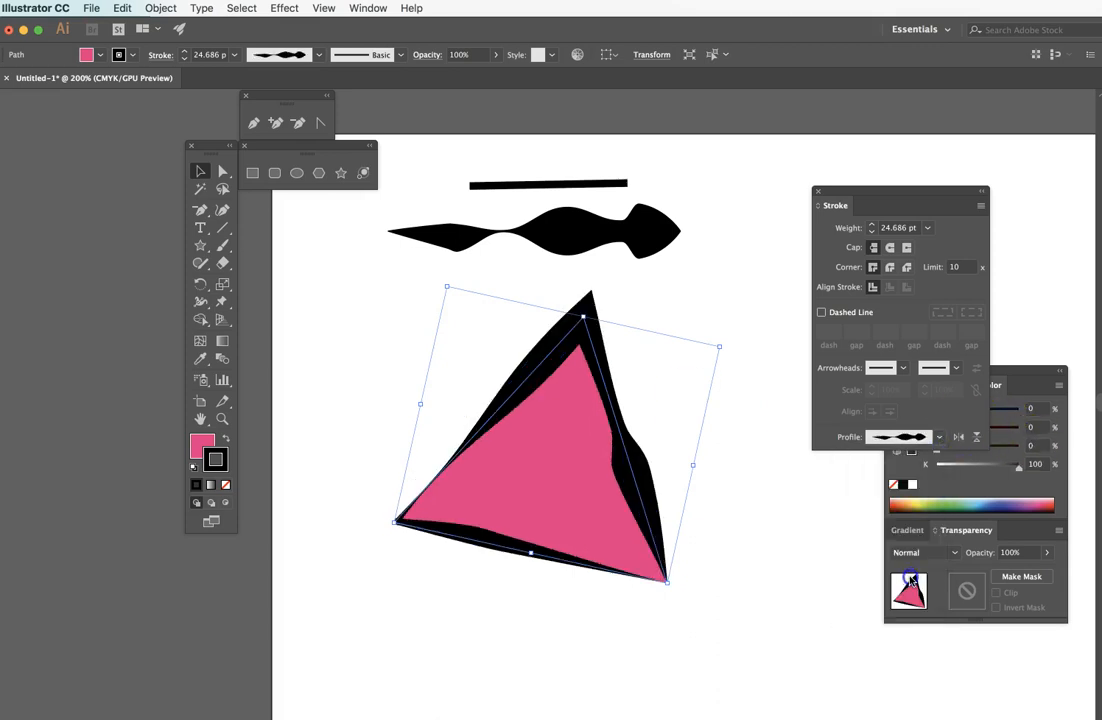
click(937, 437)
click(962, 588)
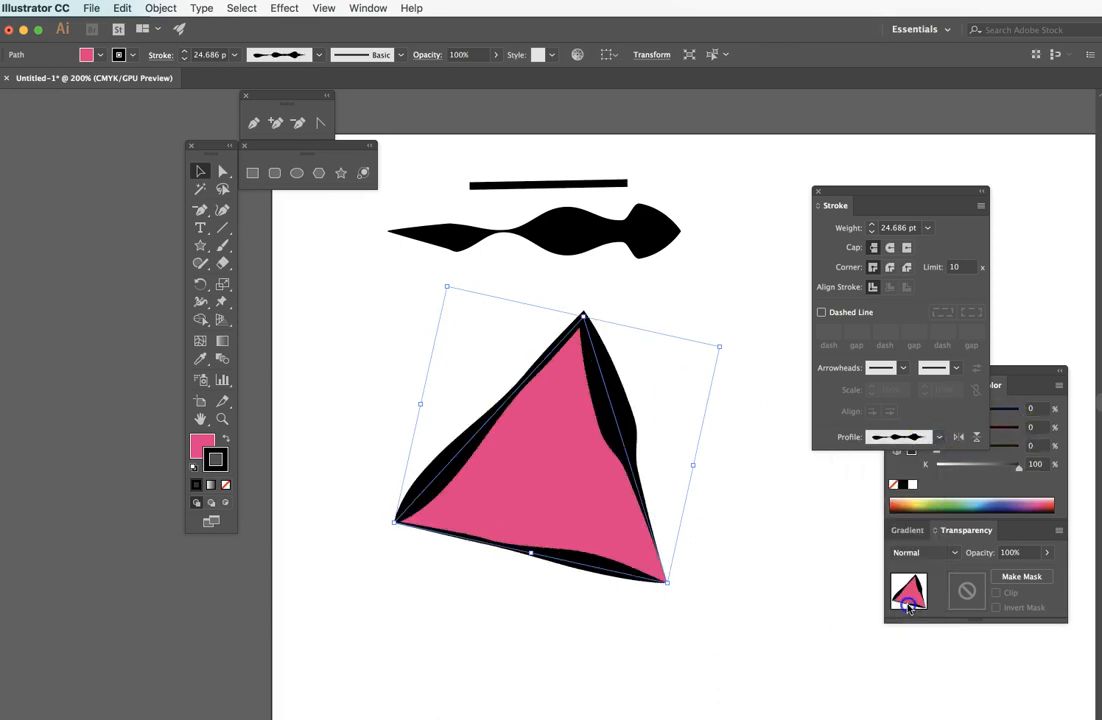
click(729, 586)
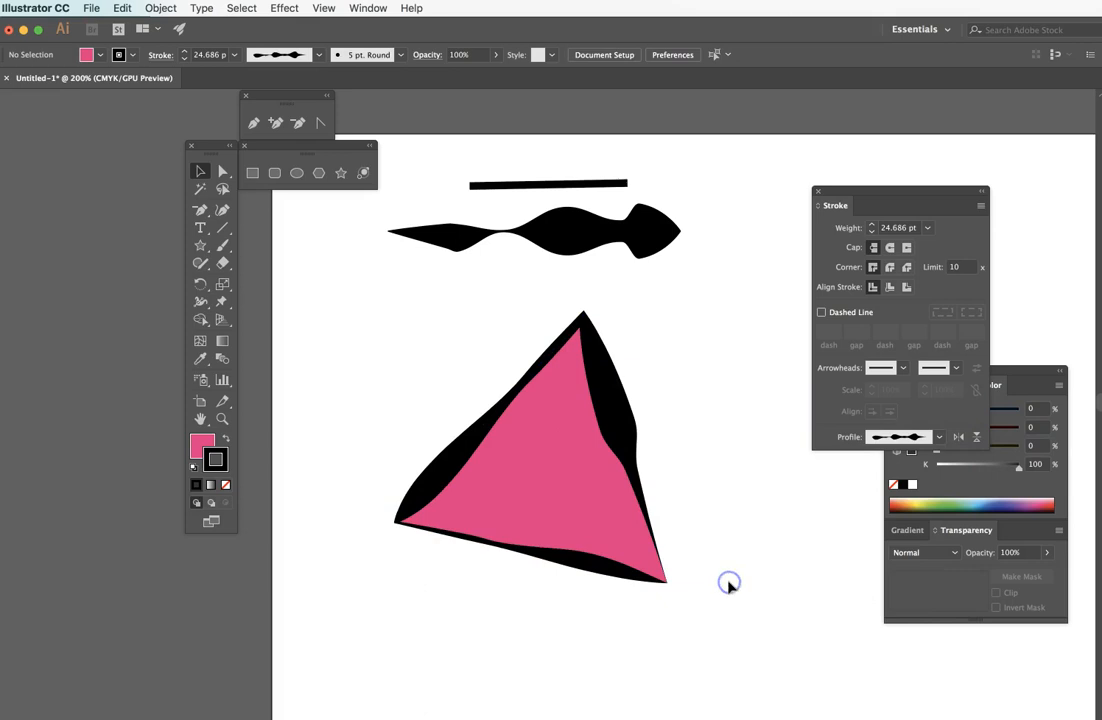
click(607, 401)
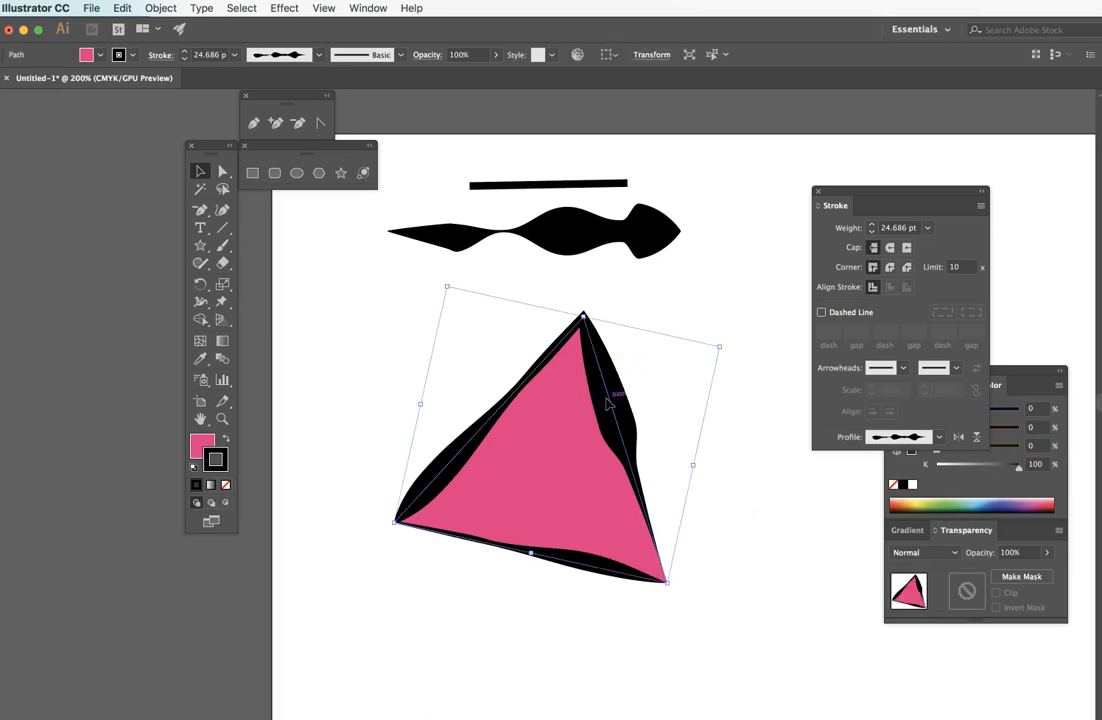